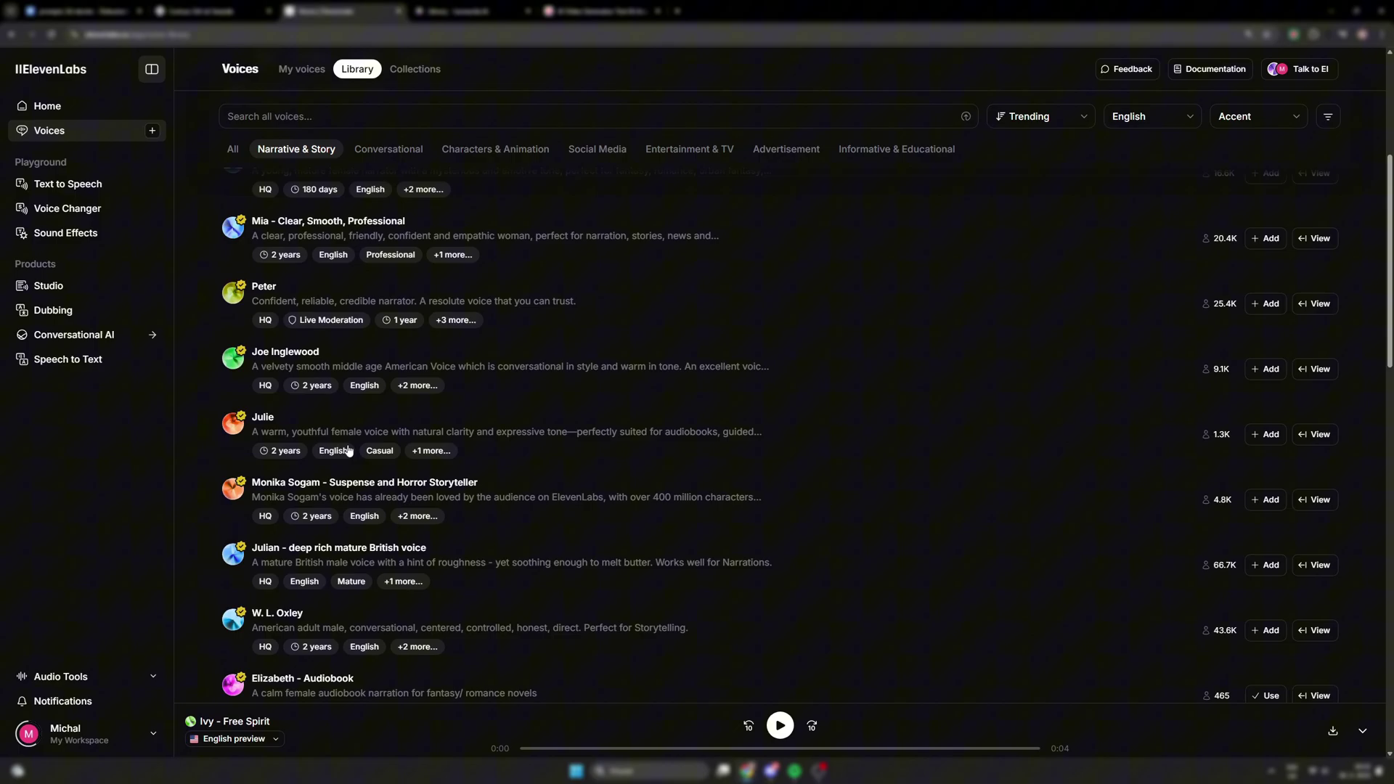
scroll(349, 450, "down", 3)
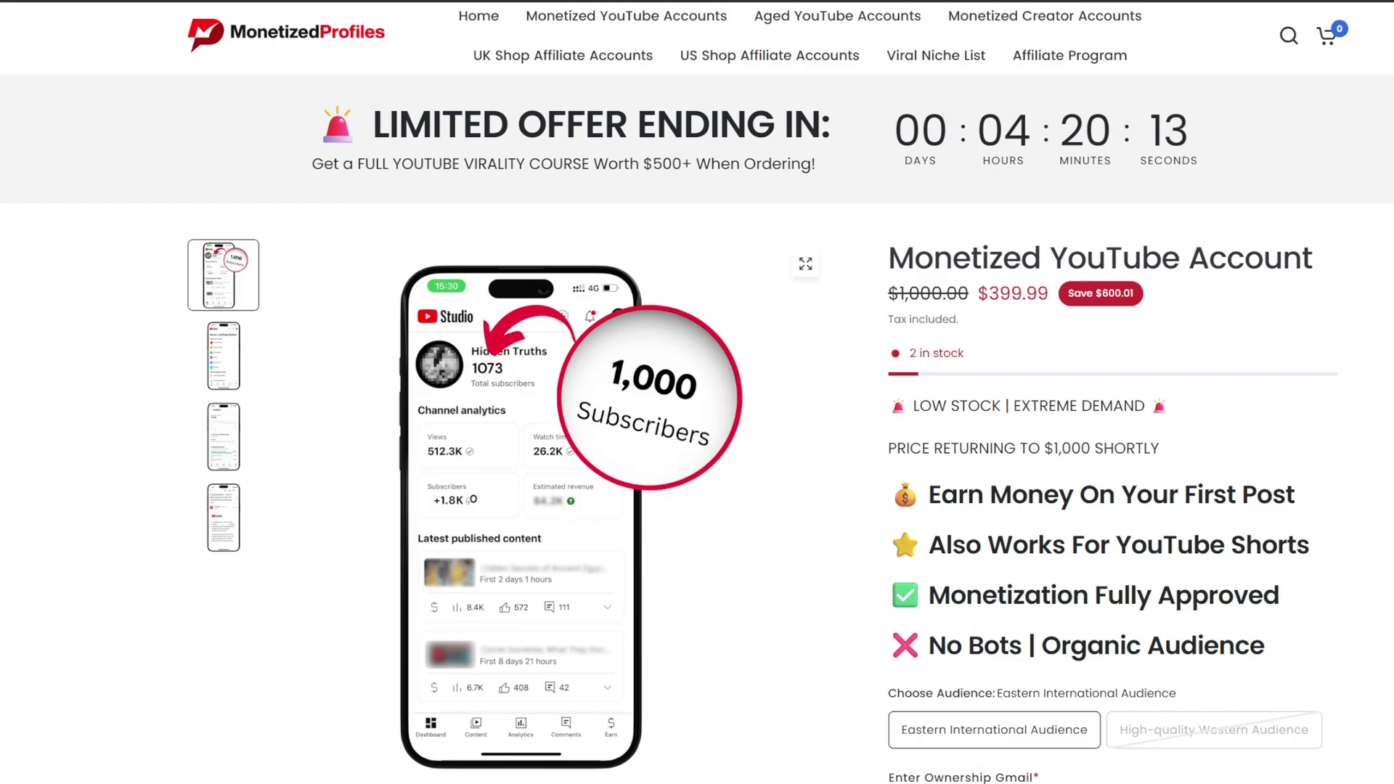
Apply the discount code GROWWITHAI at checkout, cutting the total by 20,00 $ to 379,99 $
scroll(697, 392, "down", 15)
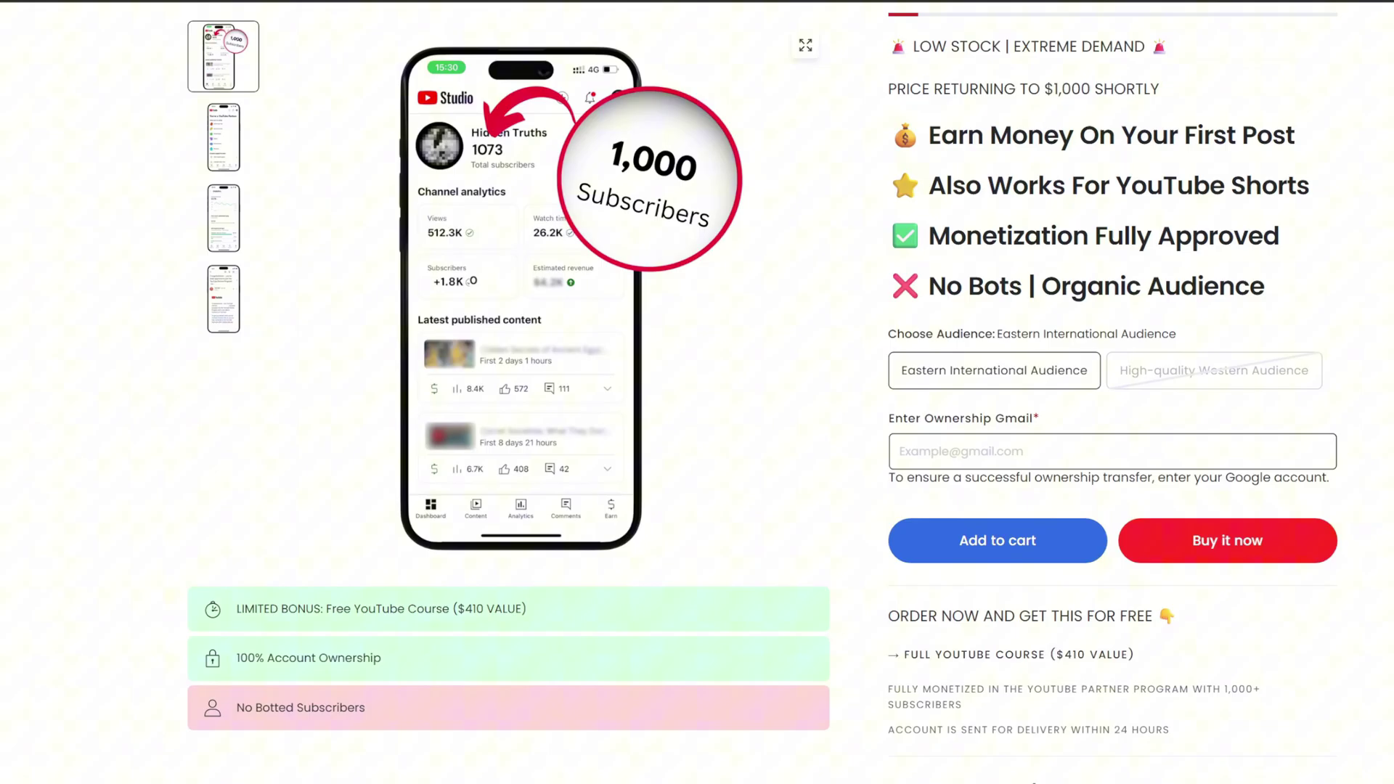
scroll(697, 392, "down", 10)
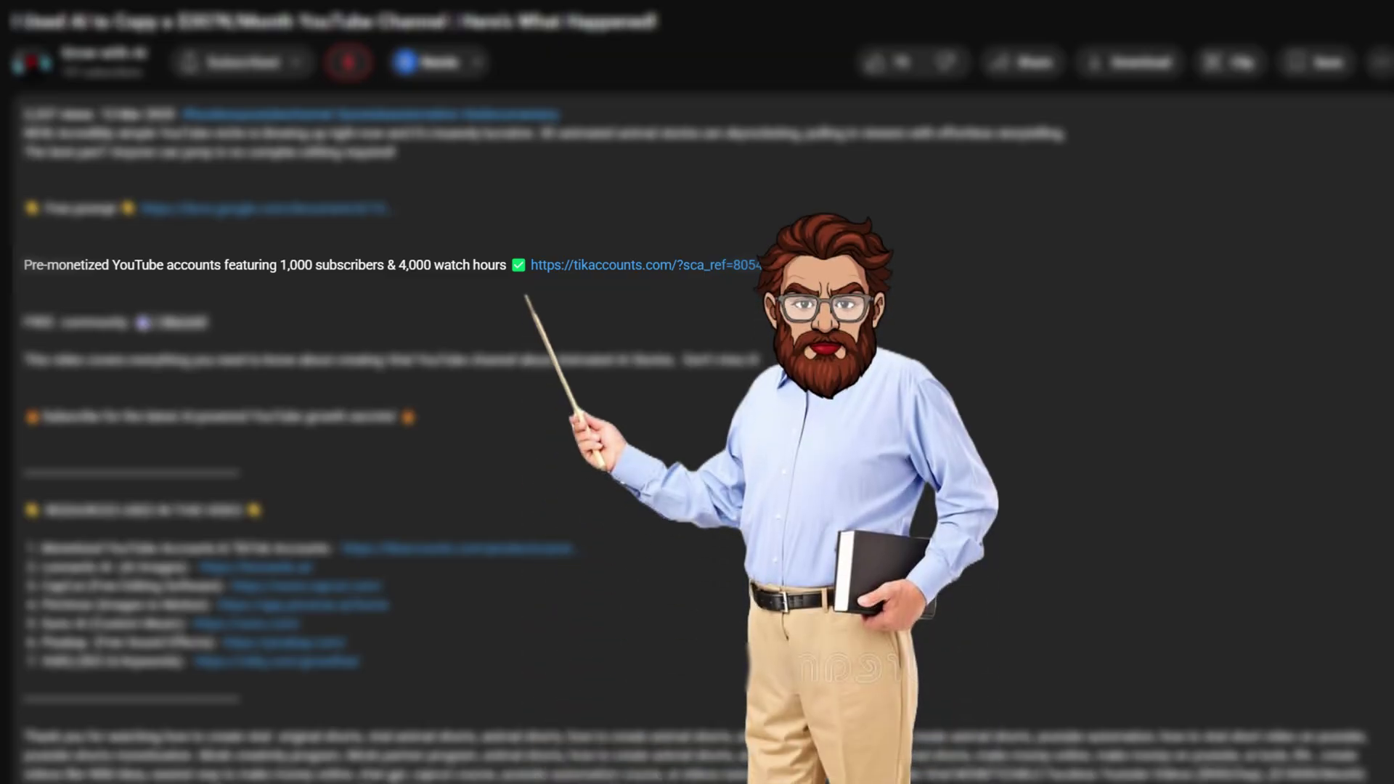
type("growwithai")
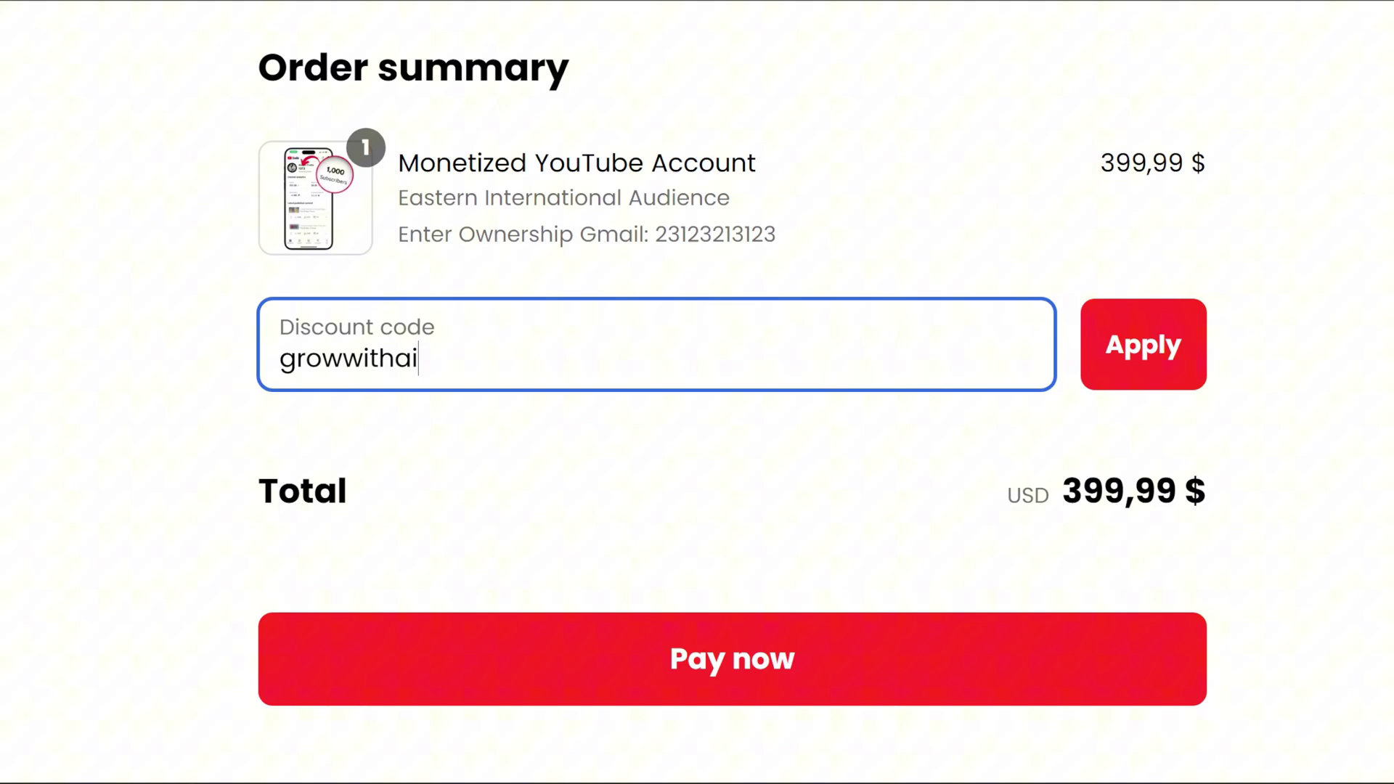
key("Return")
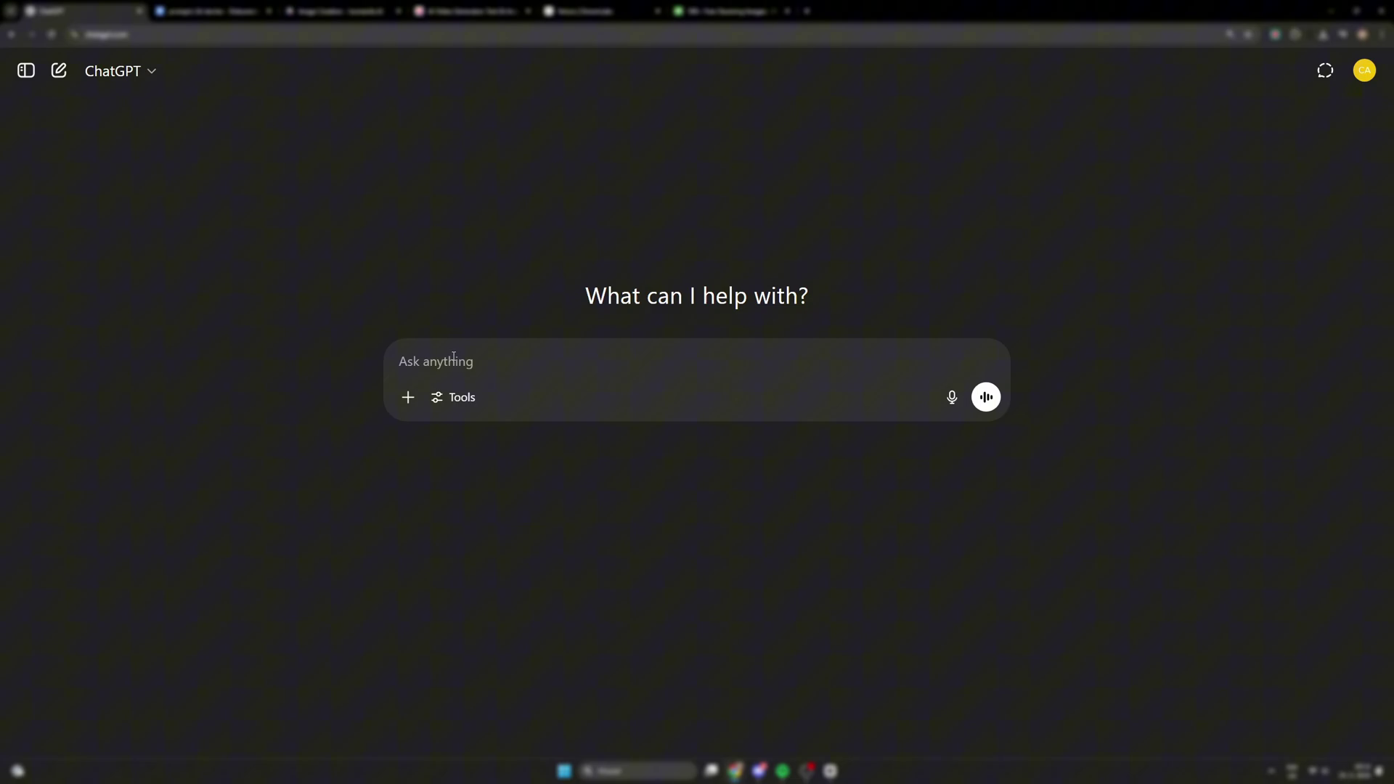
Send the 300-word seaside story prompt and get the story of Elsie in Windwhistle Cove
type("Write a 300-word story about a curious four-year-old girl who lives with her aunt and uncle in a quiet seaside village. Her days are spent exploring the shoreline, collecting seashells, and talking to seagulls as if they’re old friends. Every morning, she helps her uncle mend fishing nets and her aunt prepare the day’s catch. Though the work is small for her hands, she approaches each task with wide-eyed wonder and joy, seeing magic in every ripple of the tide and sparkle of seafoam.")
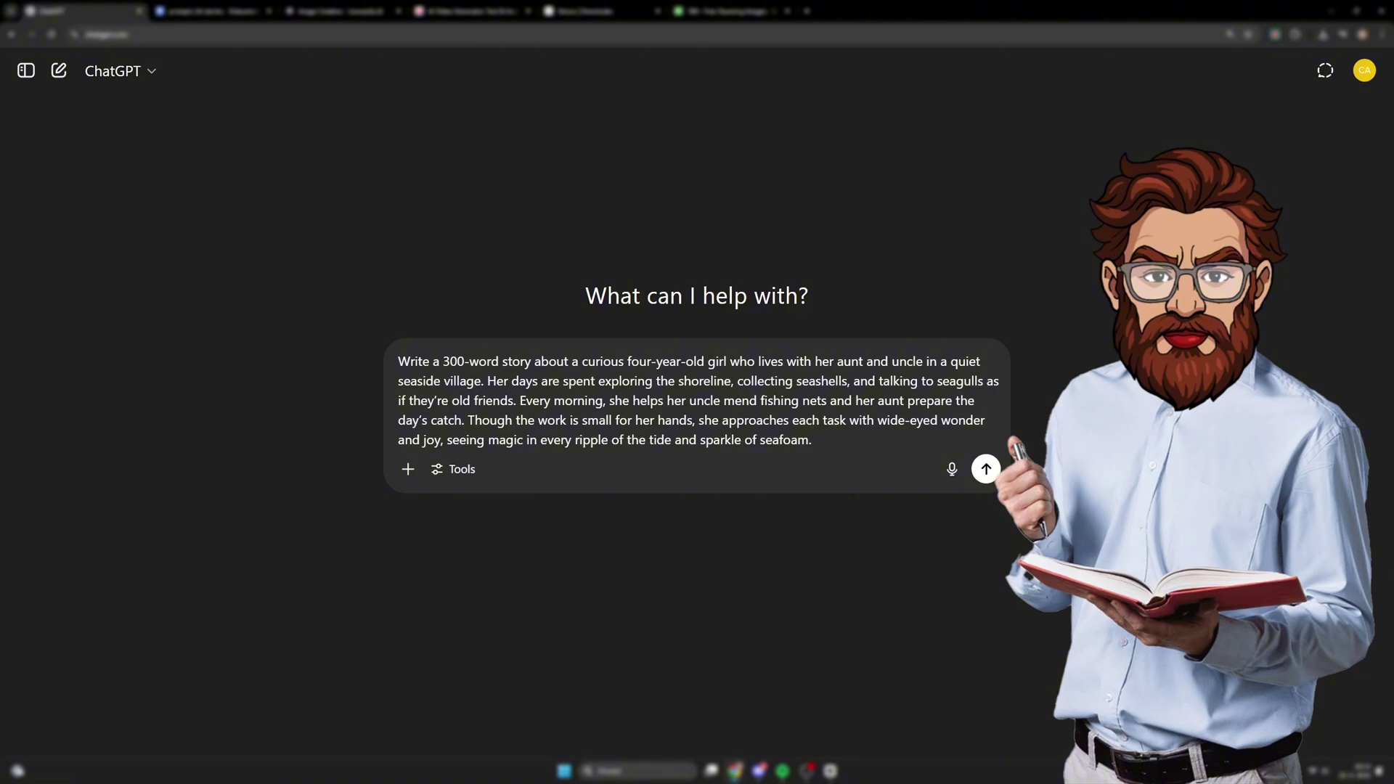
left_click(993, 474)
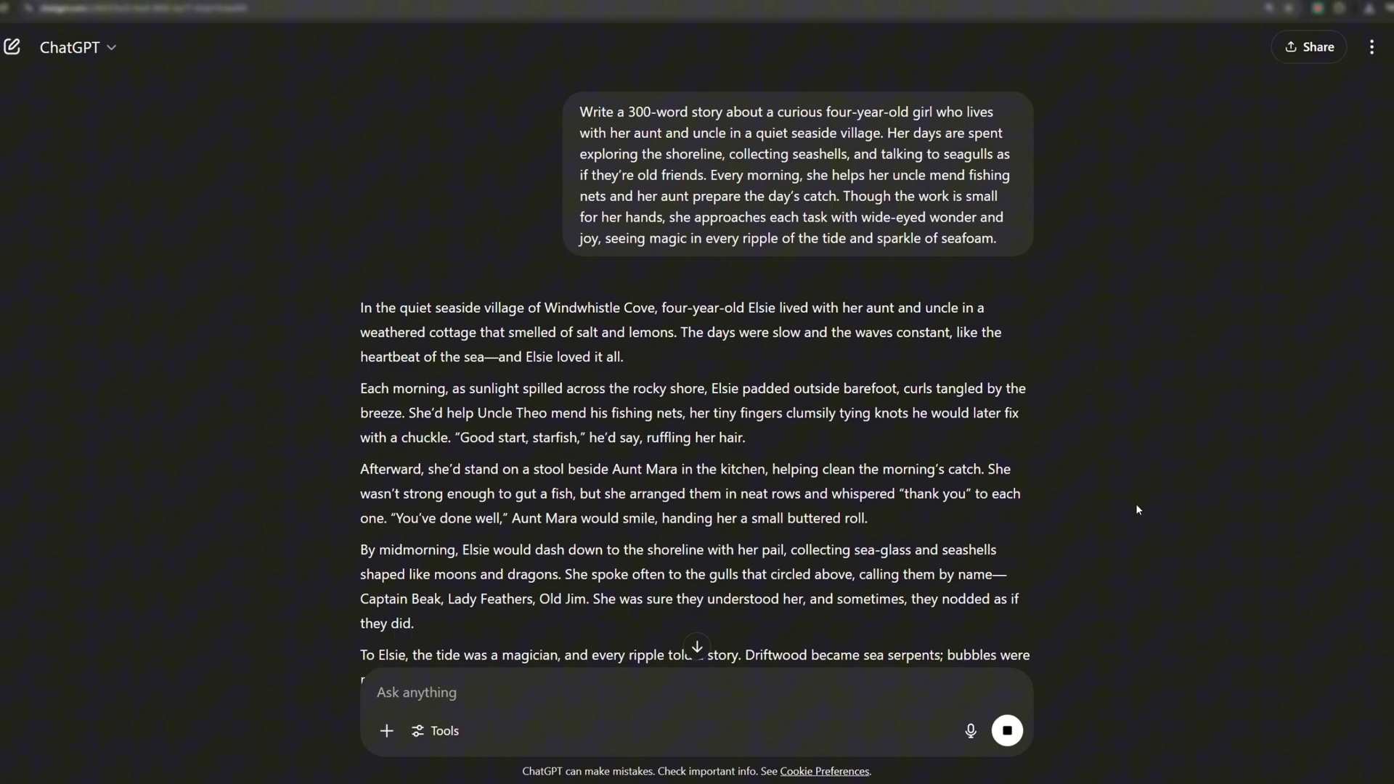
scroll(1136, 504, "down", 2)
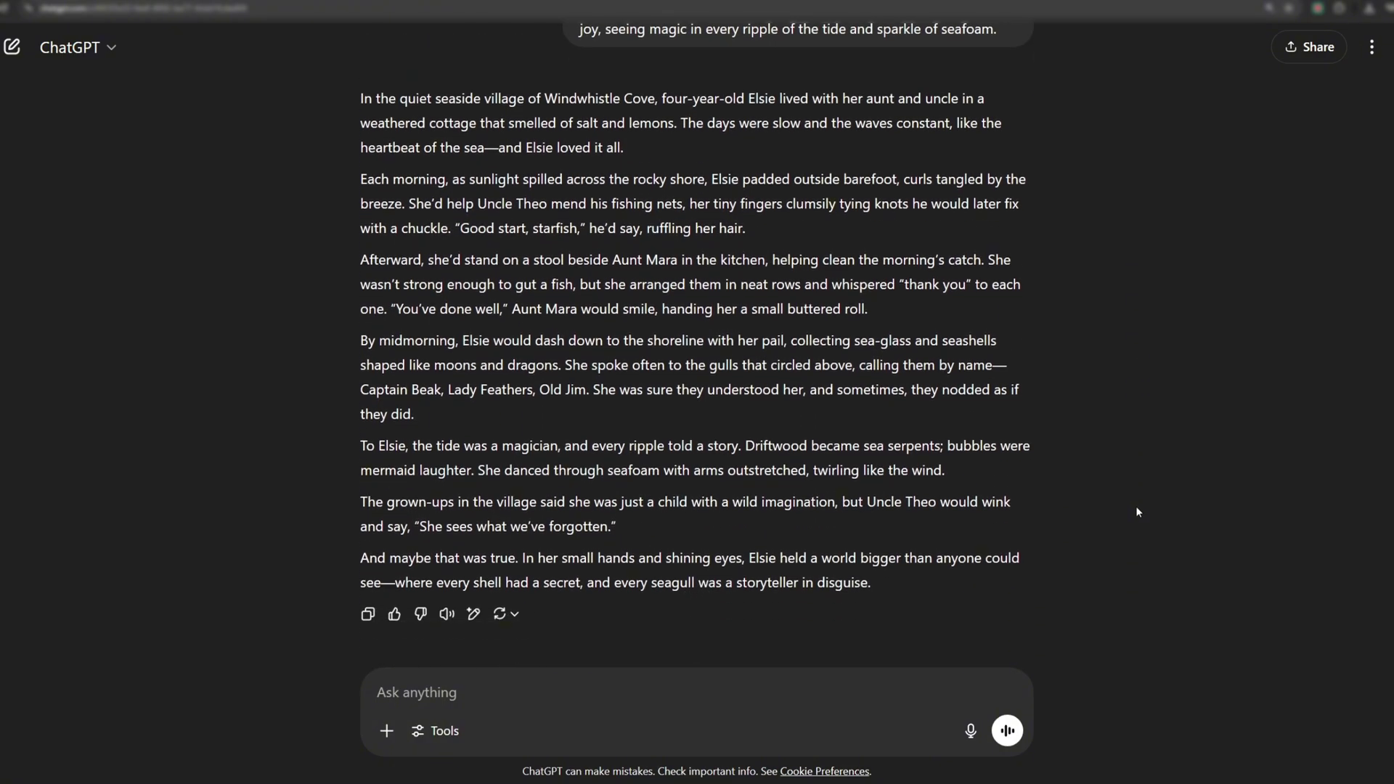
Ask ChatGPT for 12 image prompts illustrating the story
type("now generate 12 image prompts of this story and character details are below. Four-year-old girl, curly black hair, big brown eyes, round sun-kissed face, barefoot, white cotton dress with blue seashell prints, tiny seashell necklace around her neck.")
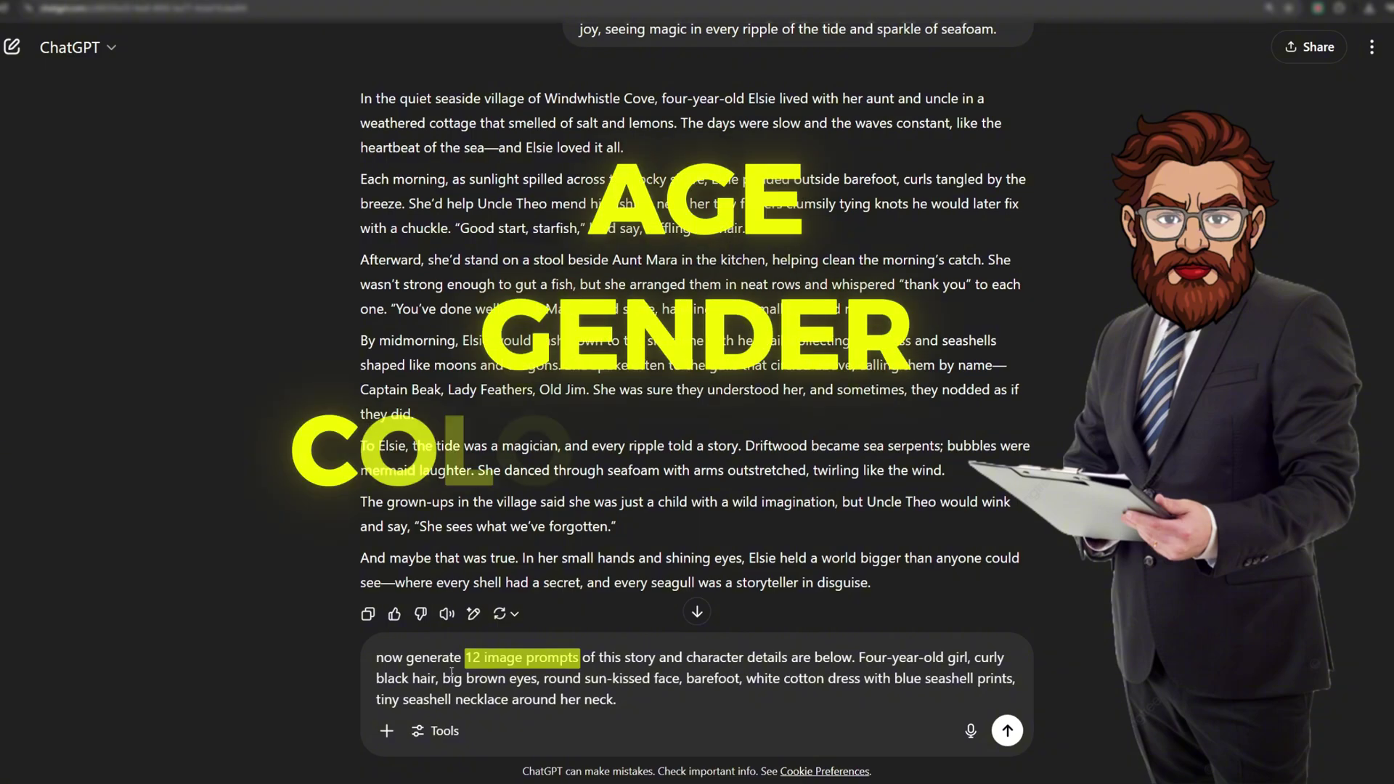
key("Return")
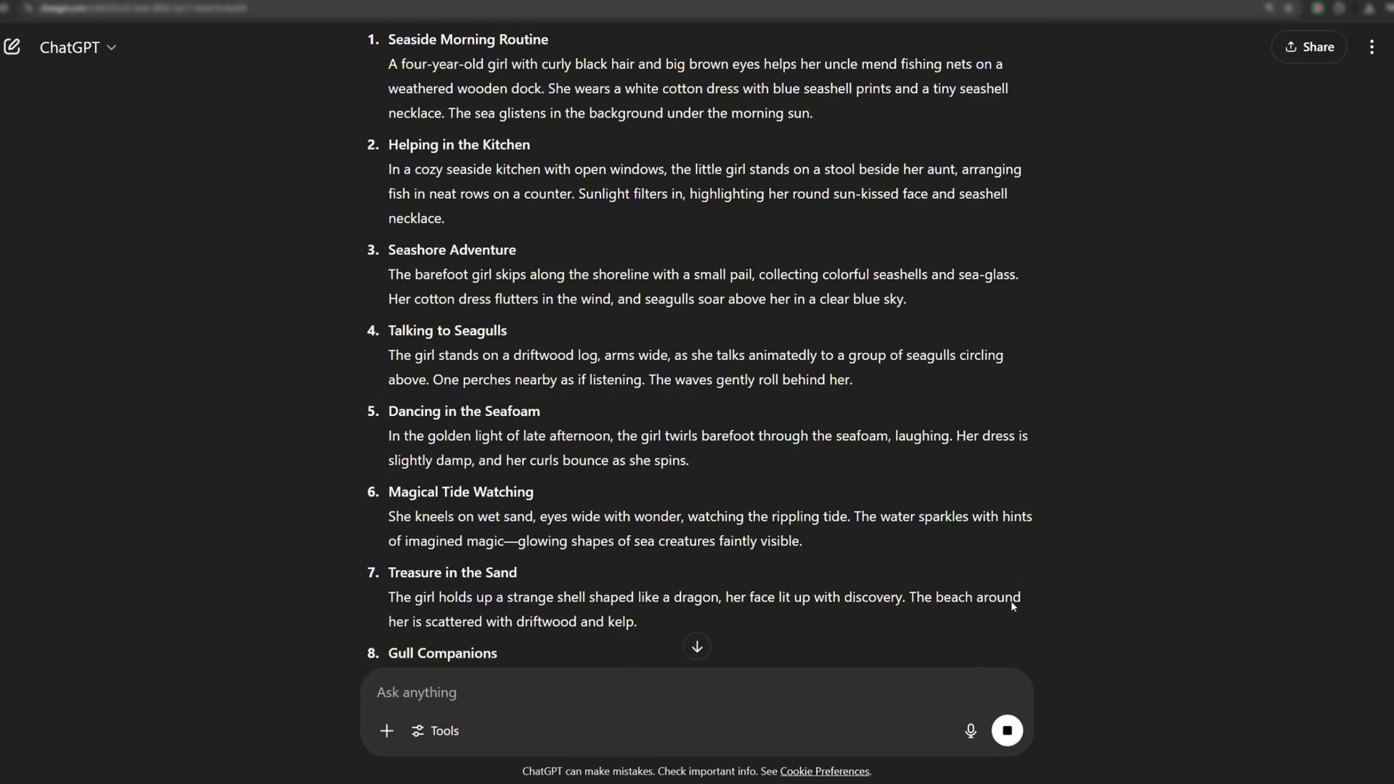
scroll(1029, 588, "up", 8)
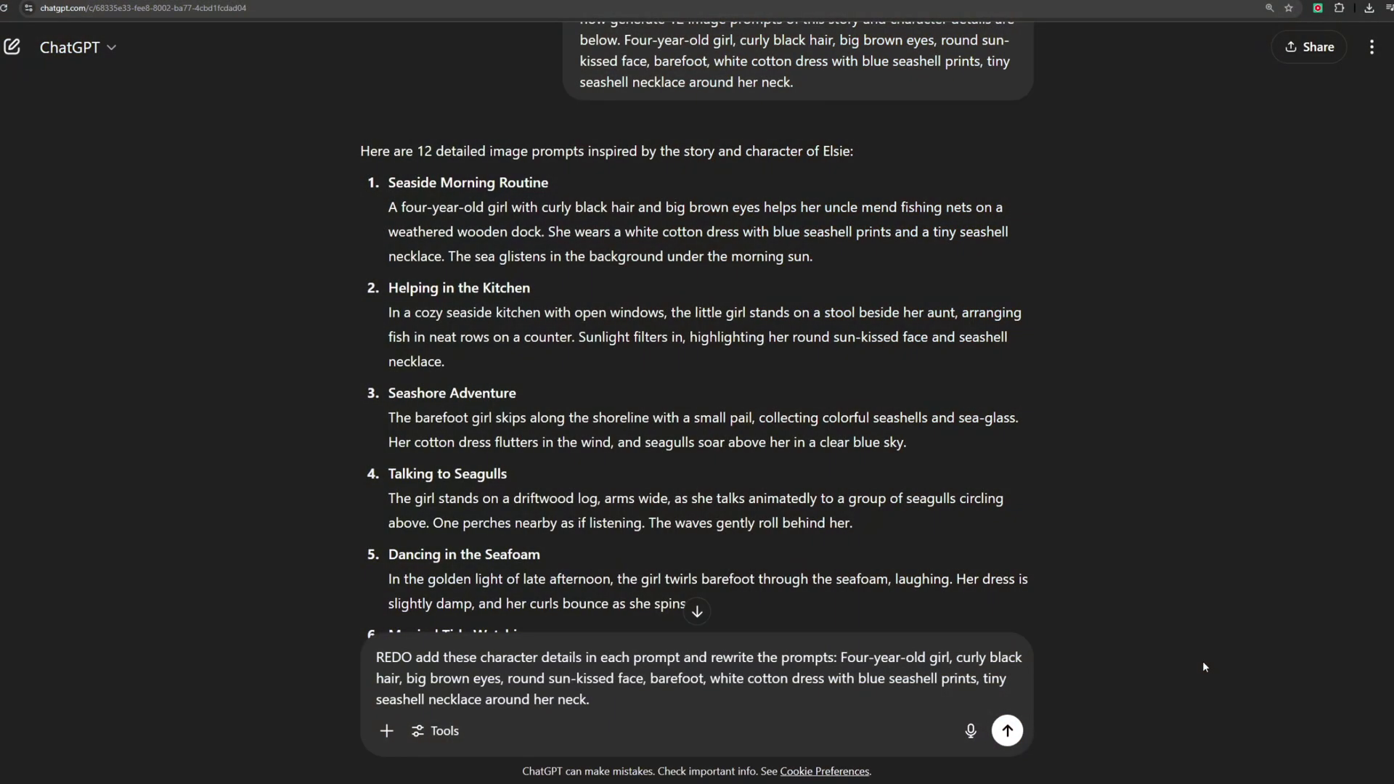
Have ChatGPT redo the 12 prompts with the girl's full character details in each
left_click(1007, 731)
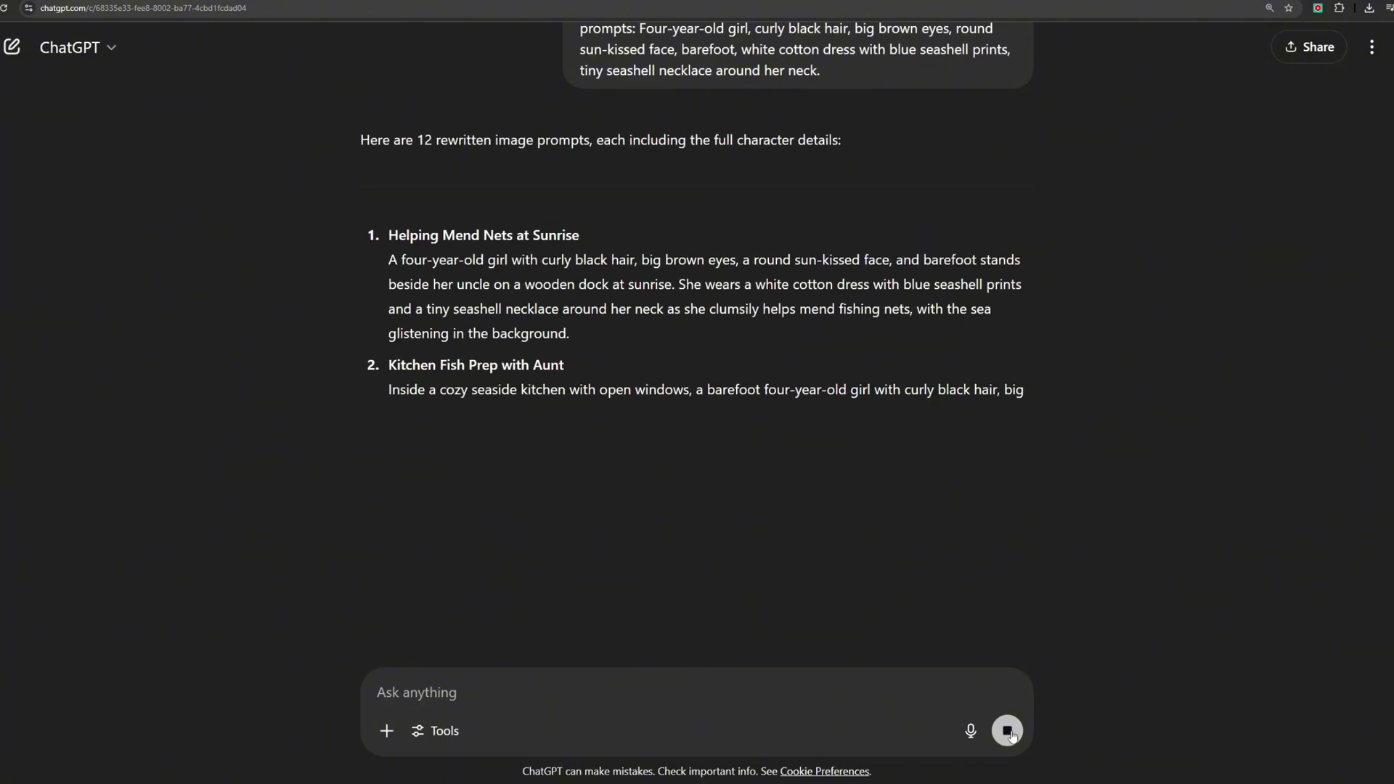
scroll(1271, 544, "down", 7)
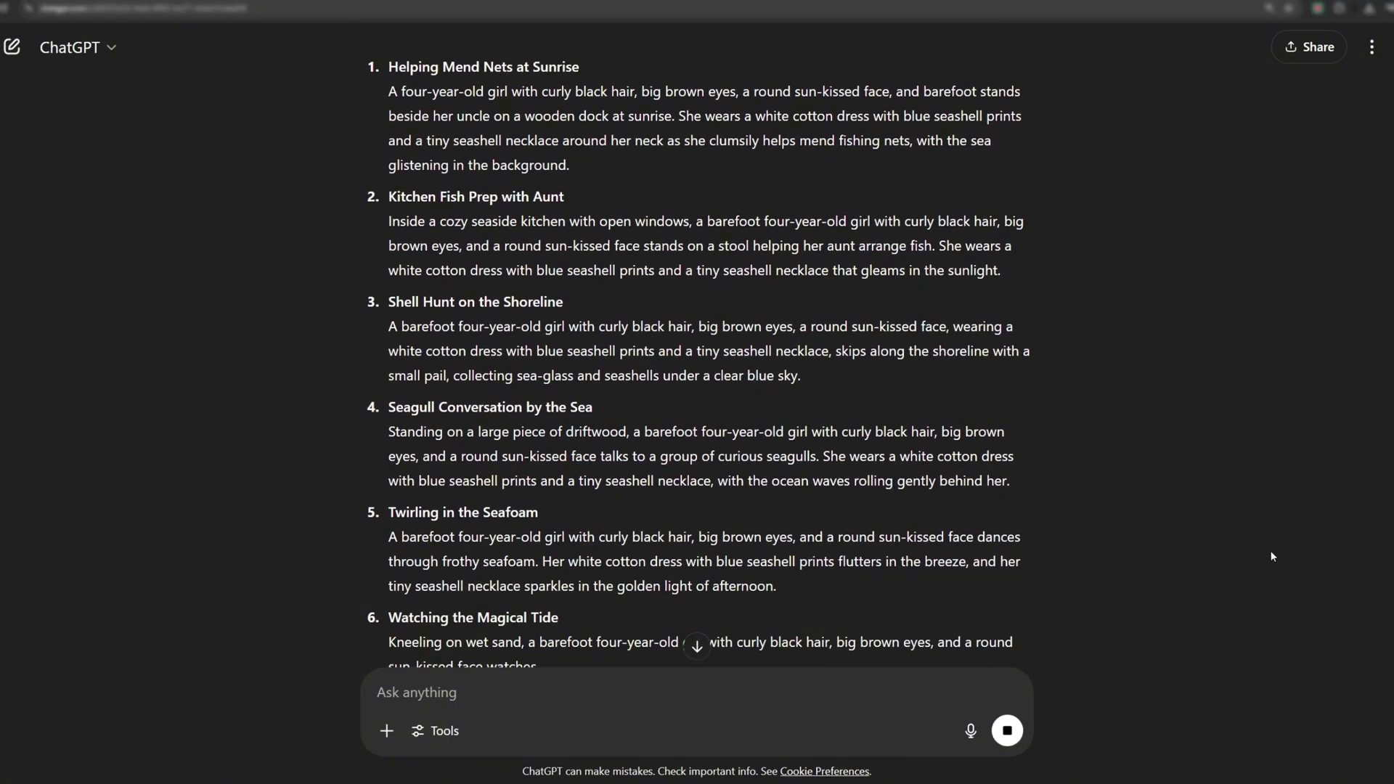
scroll(1266, 538, "down", 6)
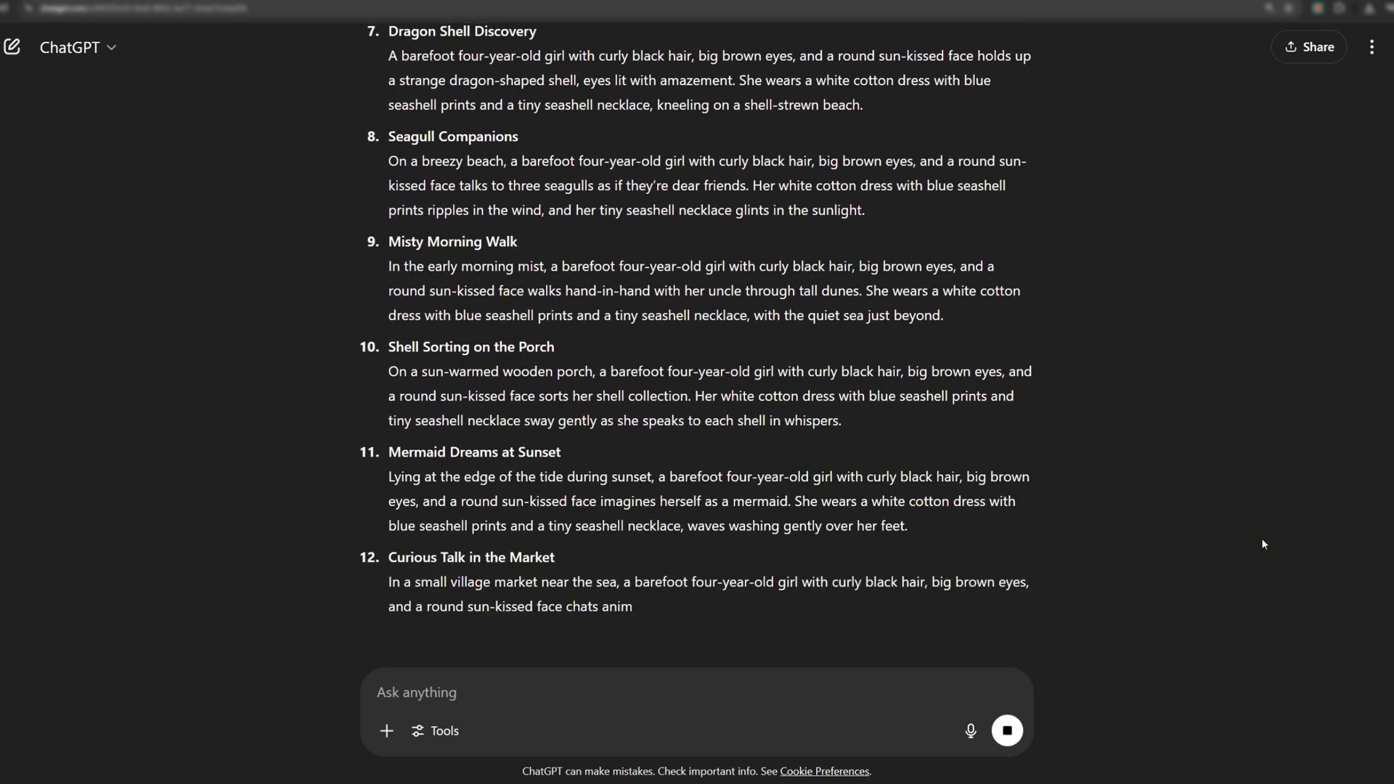
scroll(1249, 559, "up", 5)
scroll(1245, 588, "up", 6)
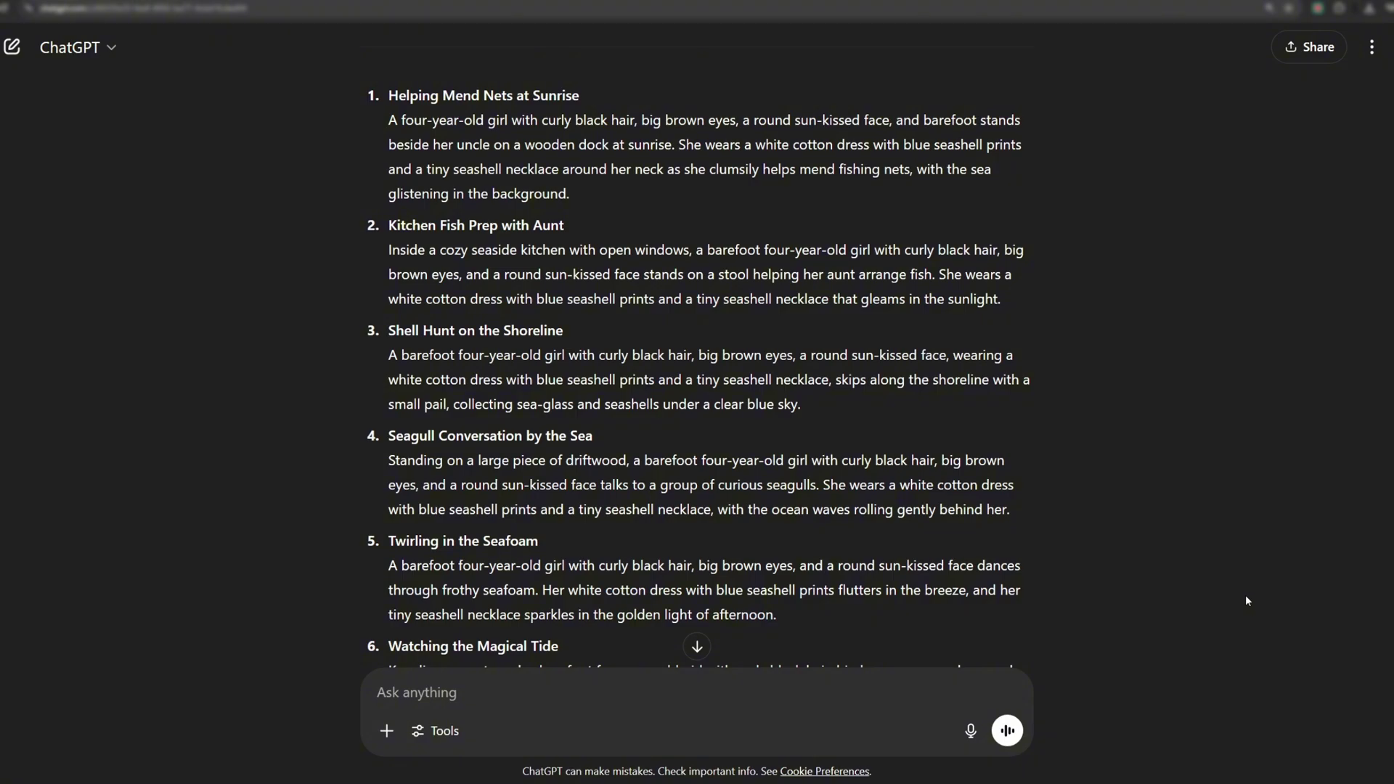
Send the arrange-for-voiceover request with the full story pasted after it, then read the reply
type("Now arrange this story with each image prompt for the voice over:")
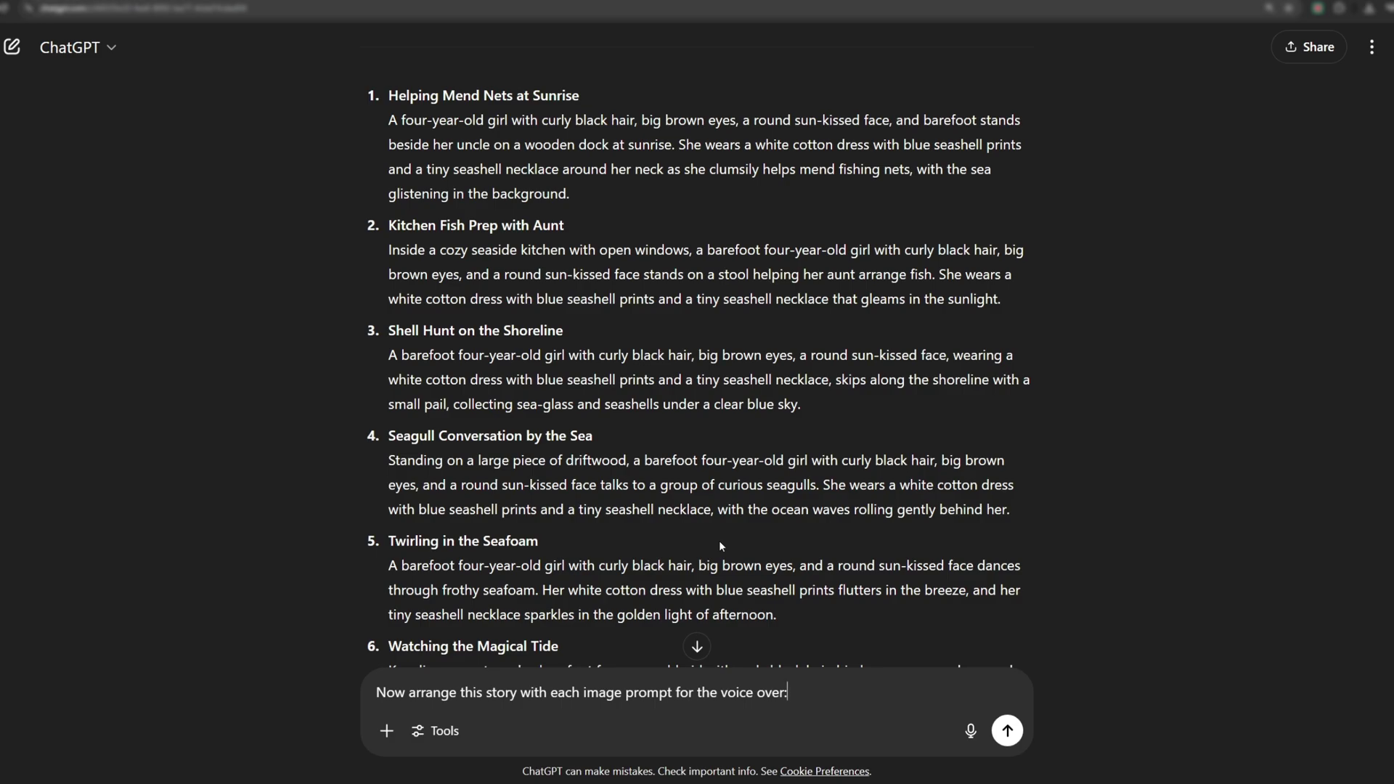
scroll(718, 540, "up", 20)
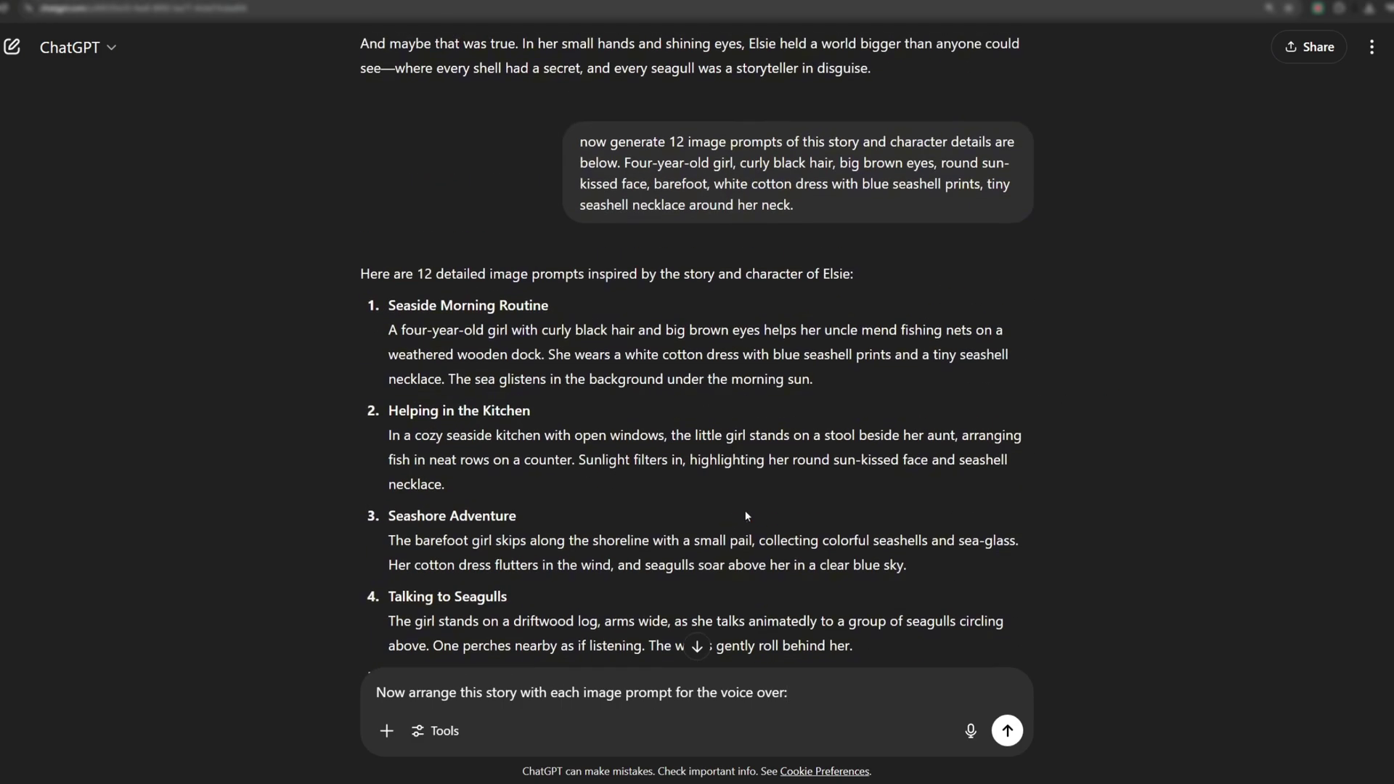
scroll(748, 512, "down", 3)
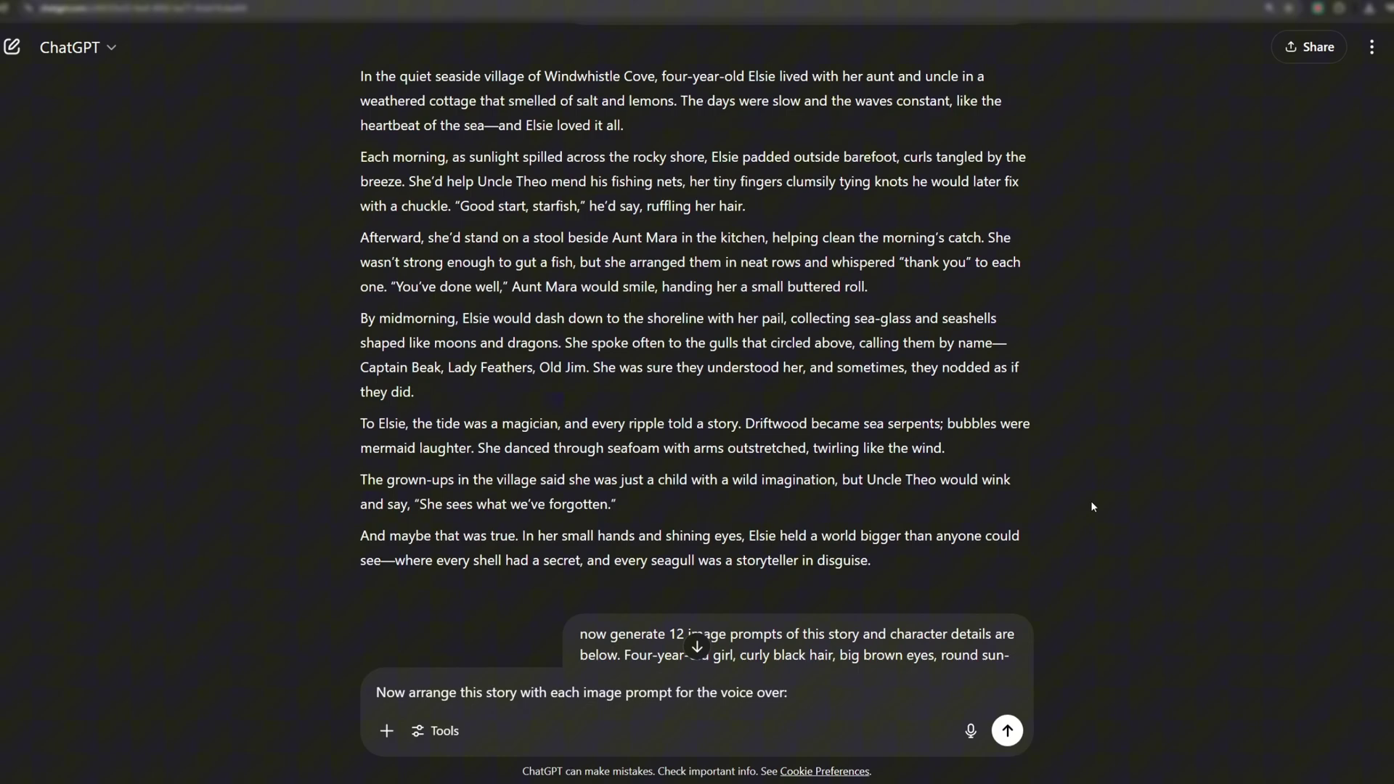
left_click_drag(879, 565, 358, 69)
key("ctrl+c")
left_click(820, 702)
key("ctrl+v")
left_click(1000, 741)
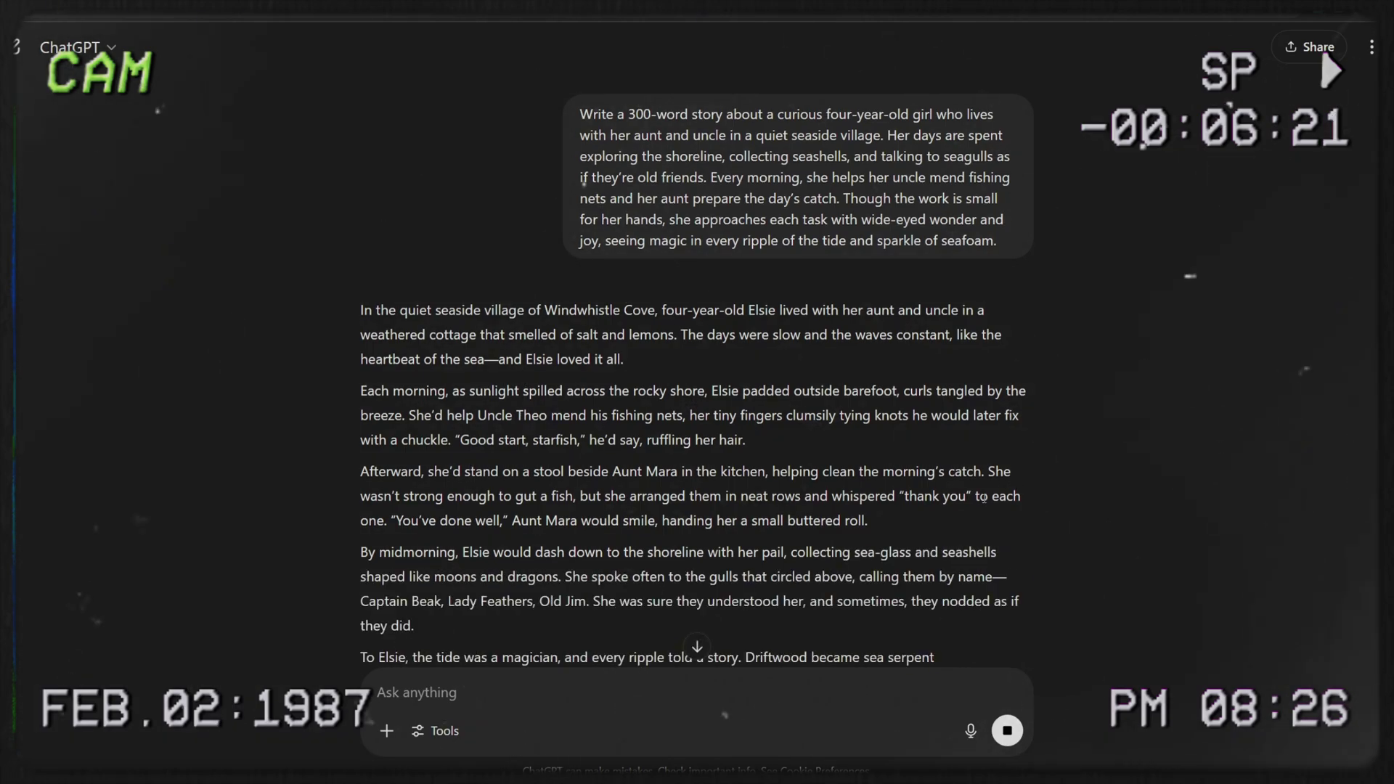
scroll(1136, 504, "down", 2)
scroll(1137, 510, "down", 2)
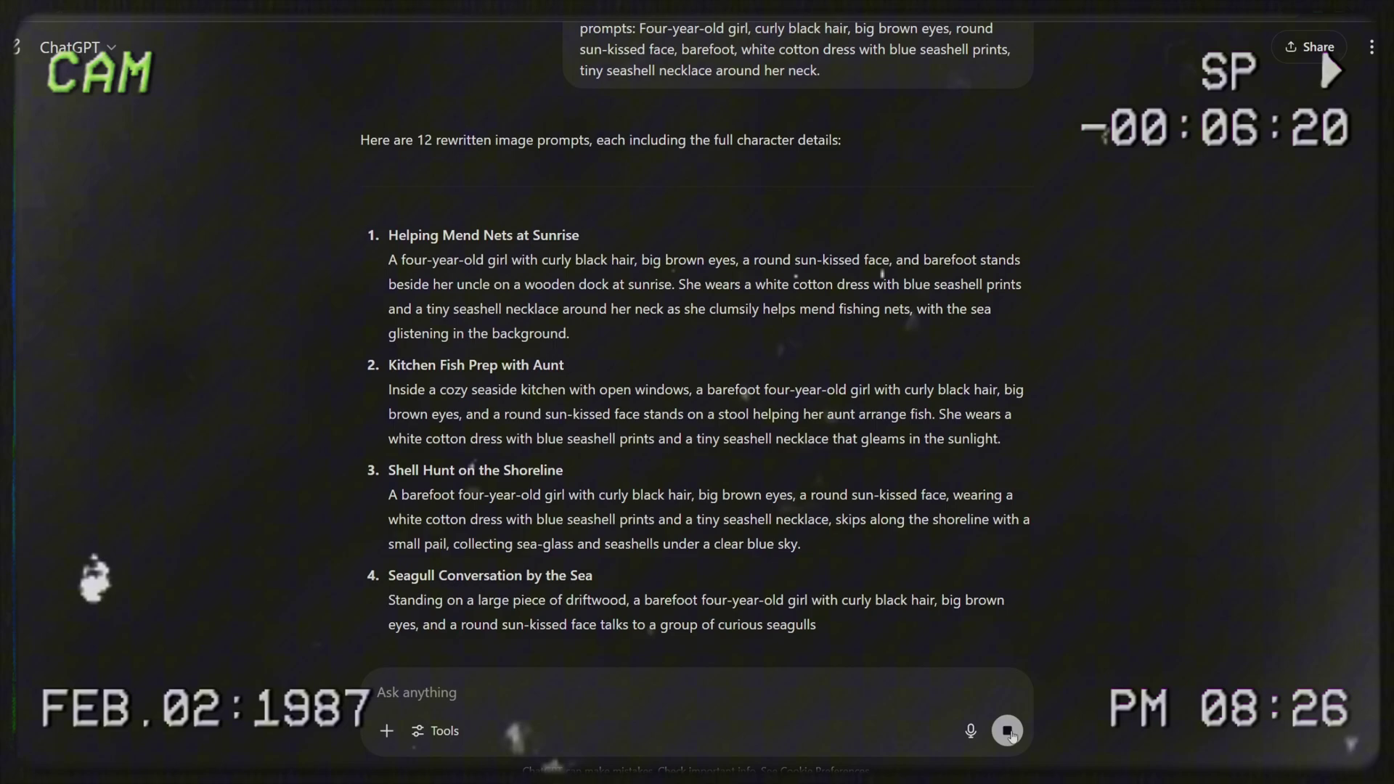
scroll(1262, 564, "down", 3)
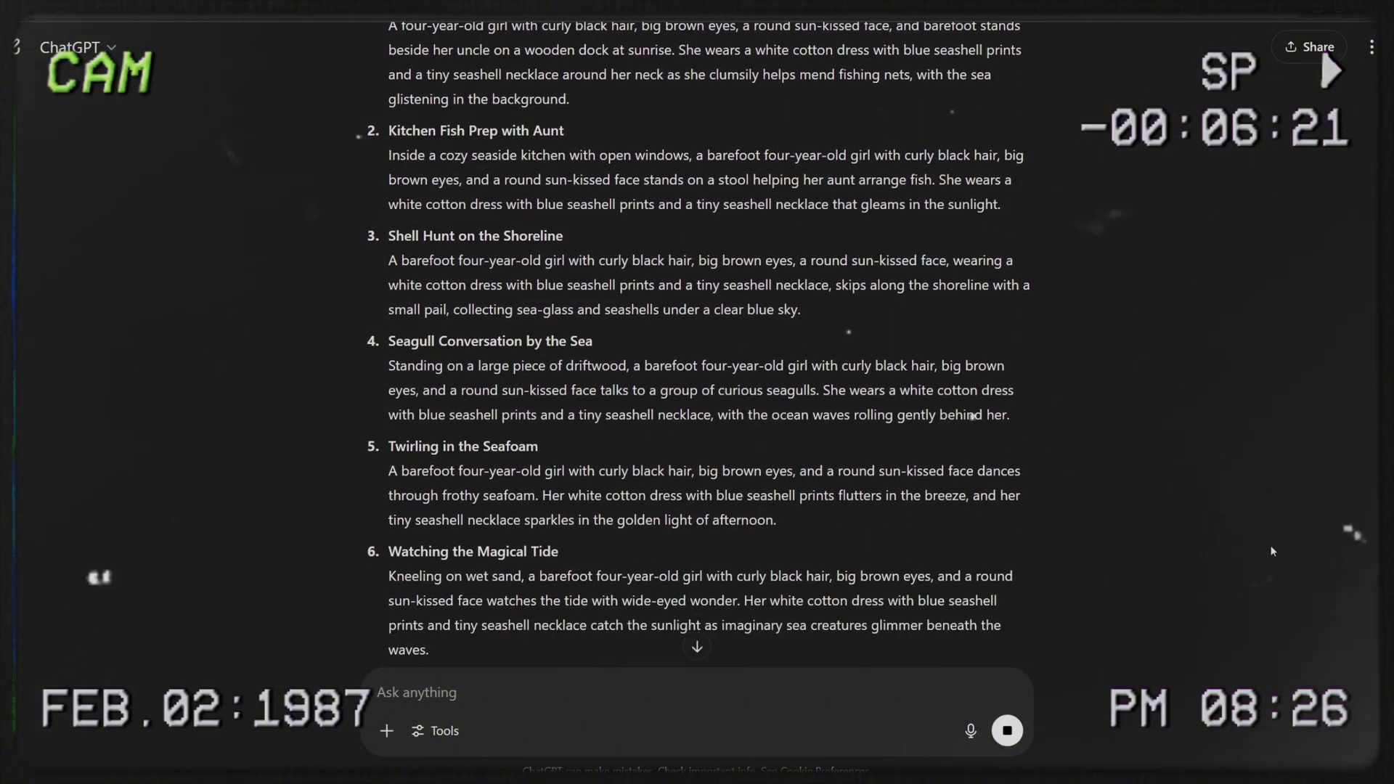
scroll(1272, 552, "down", 6)
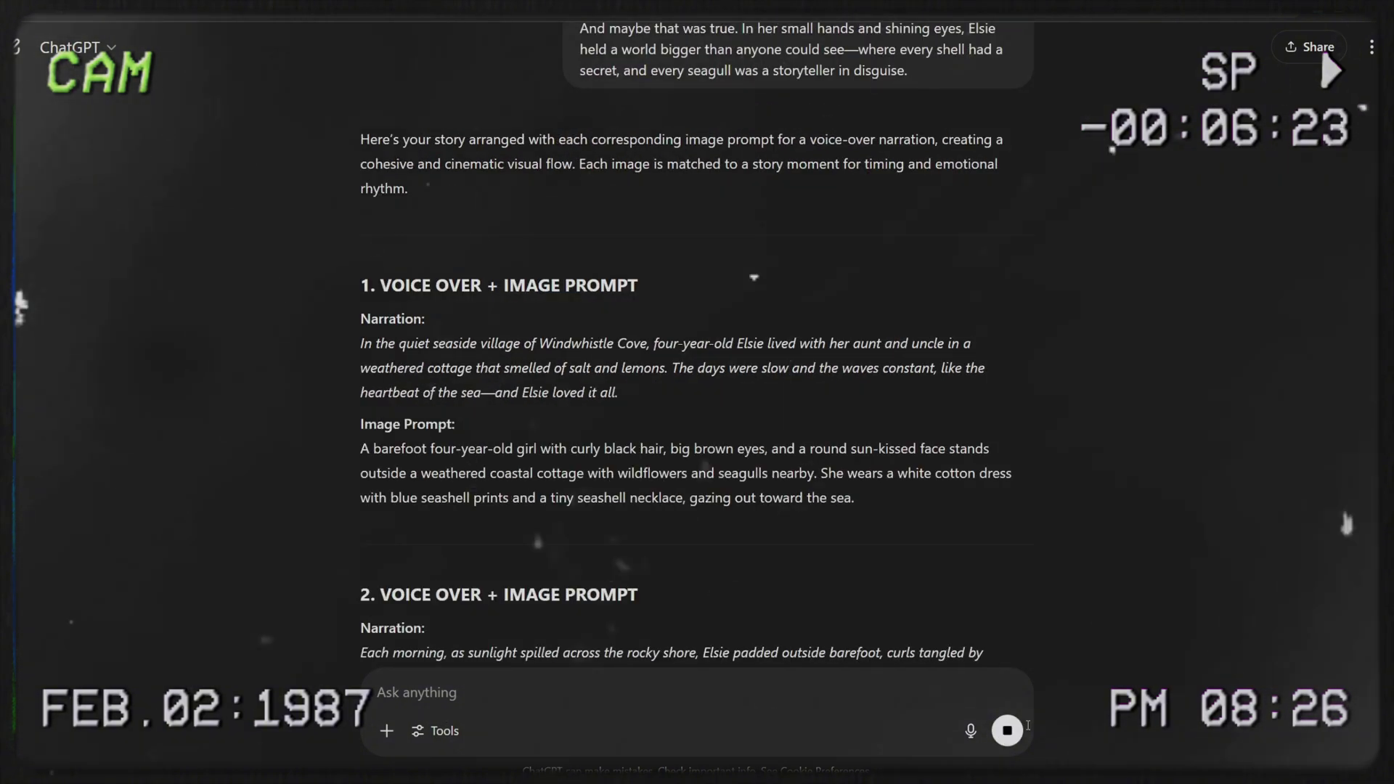
scroll(1104, 511, "down", 6)
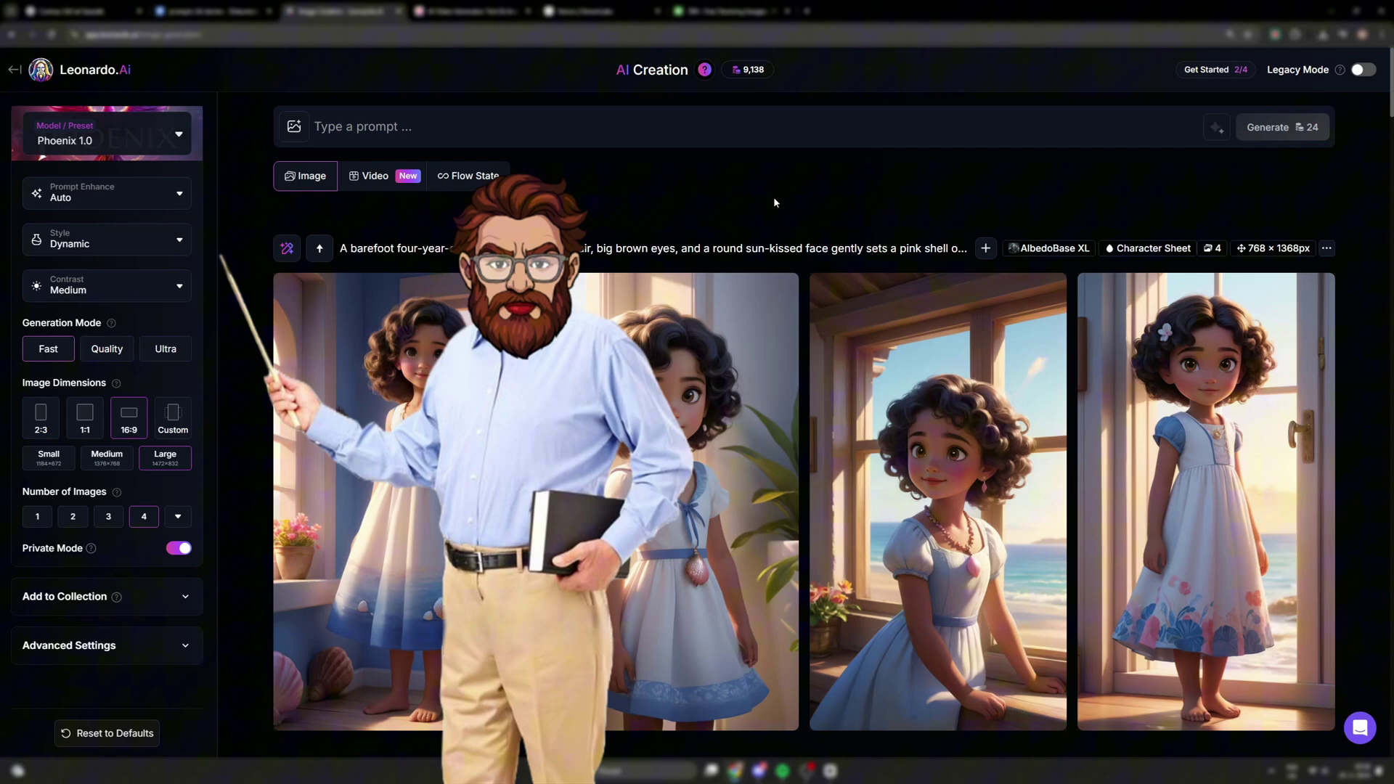
Set the Leonardo.Ai image dimensions to vertical 9:16 mobile format
left_click(175, 149)
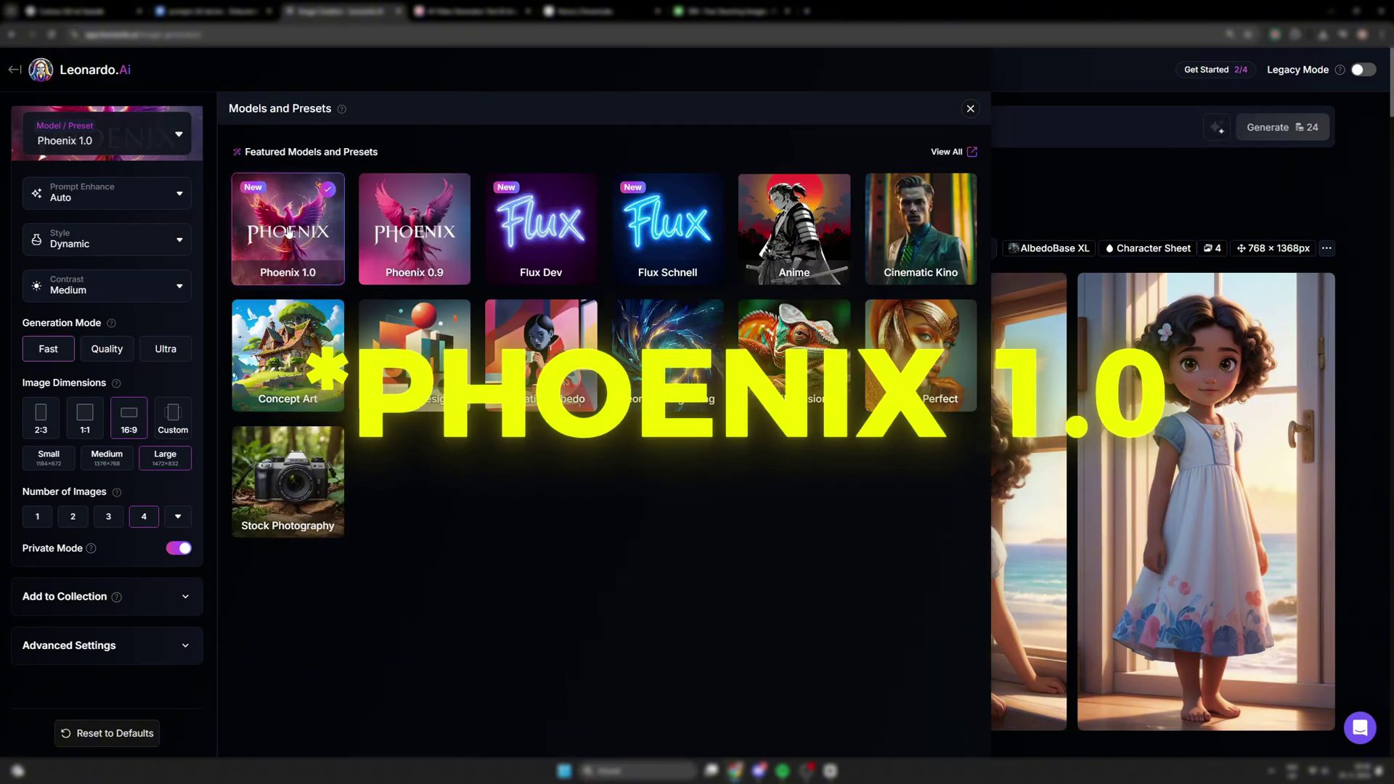
key("Escape")
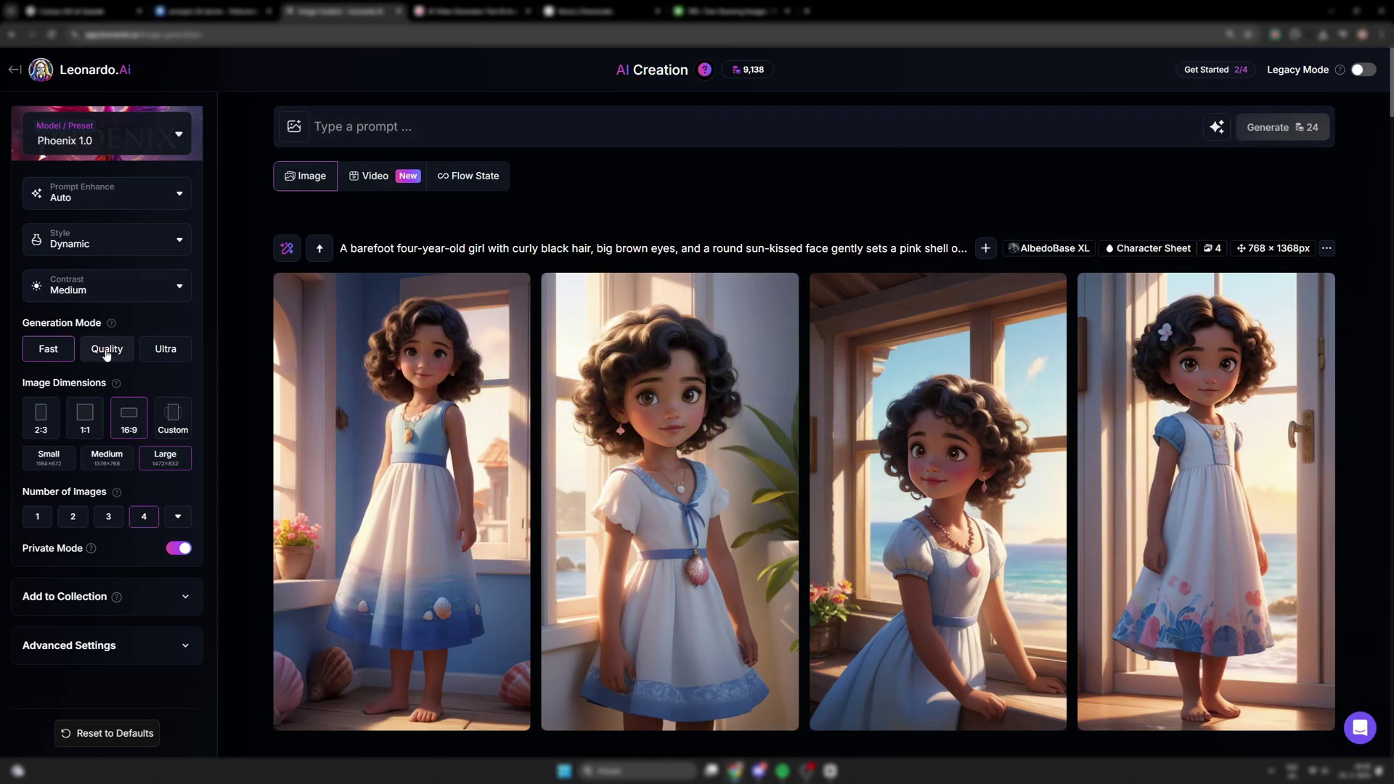
left_click(172, 420)
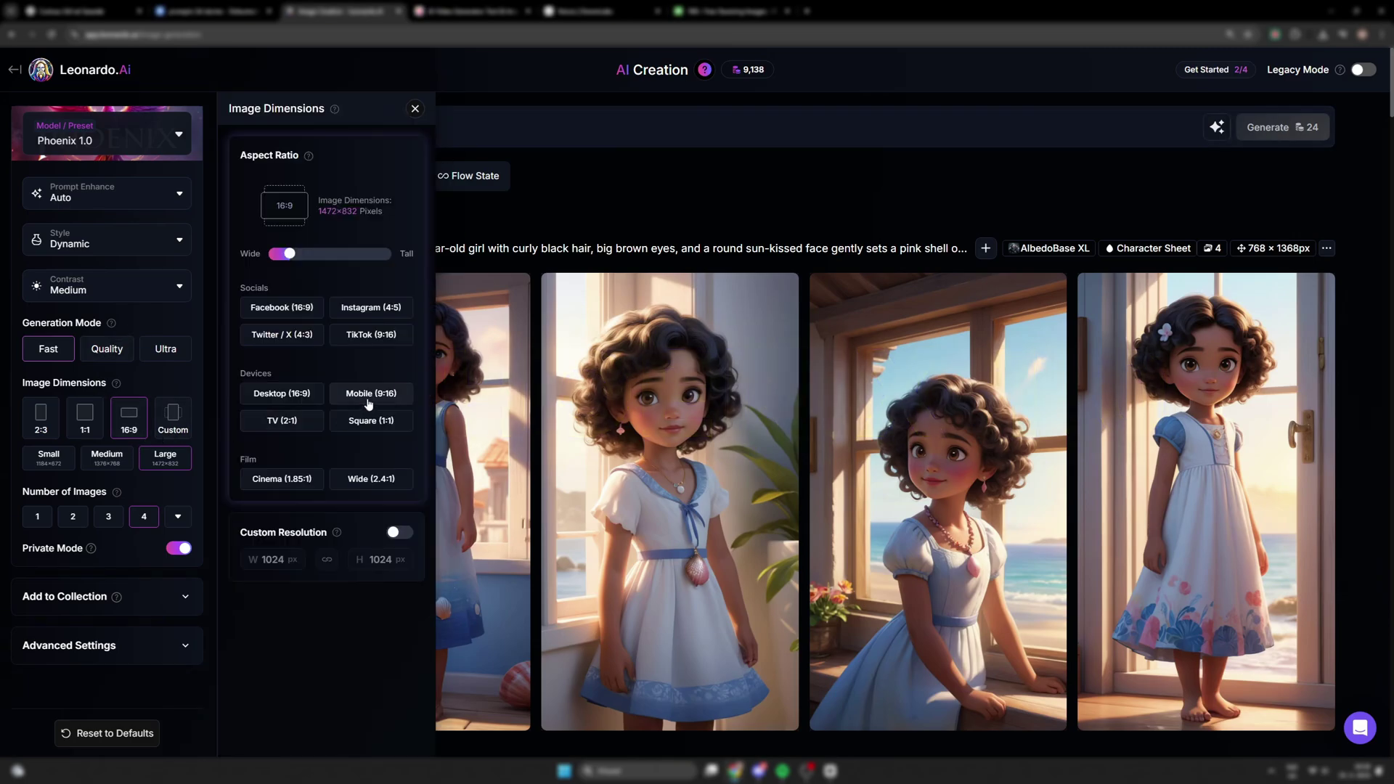
left_click(369, 396)
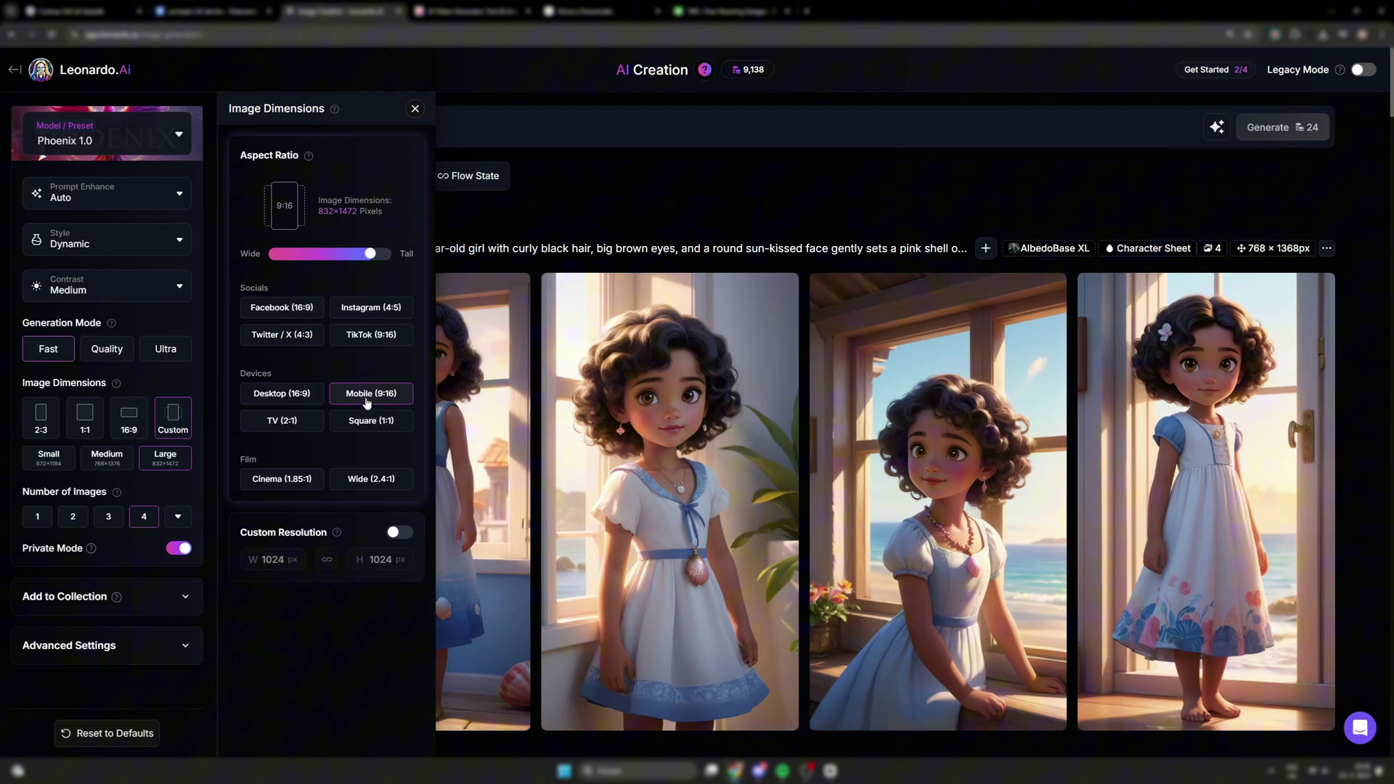
left_click(143, 517)
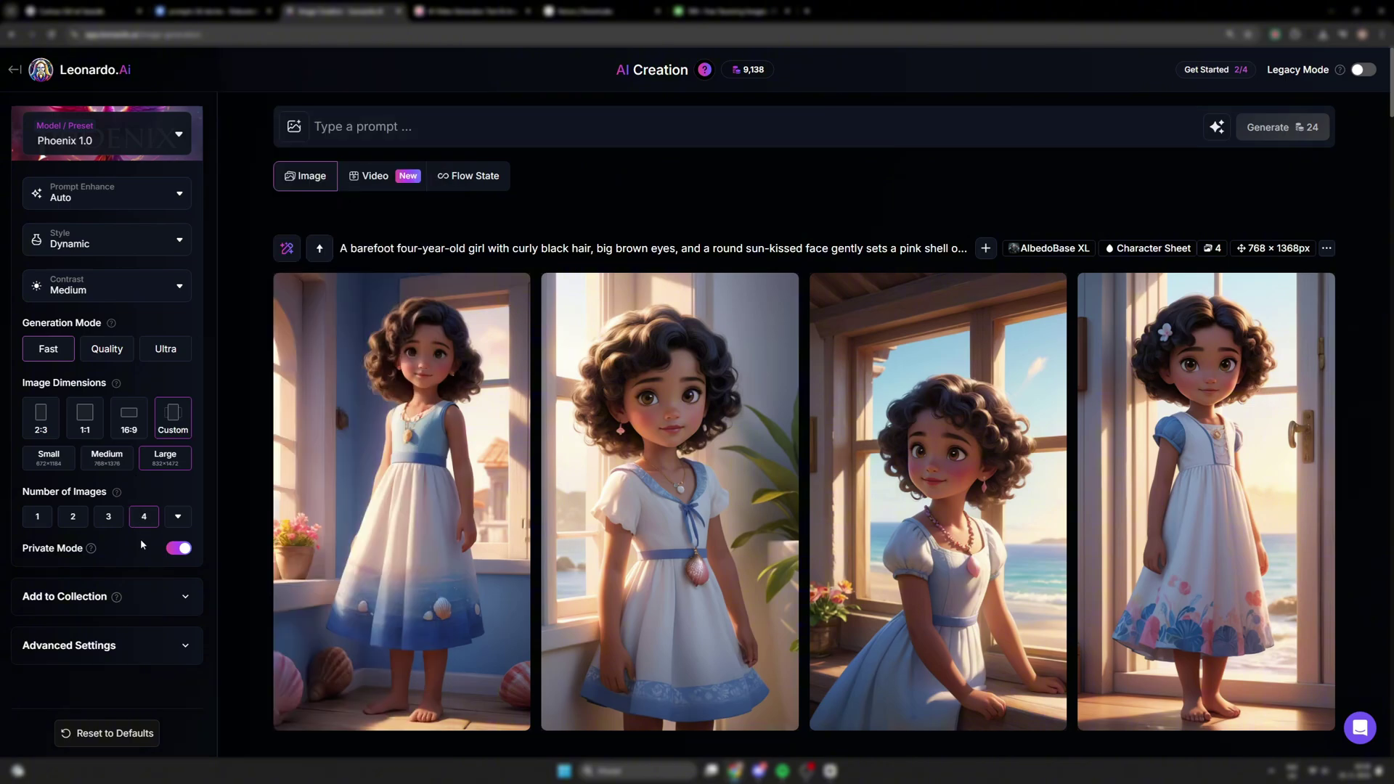
Generate four images from the first scene prompt with '3D pixar style' appended
left_click(80, 11)
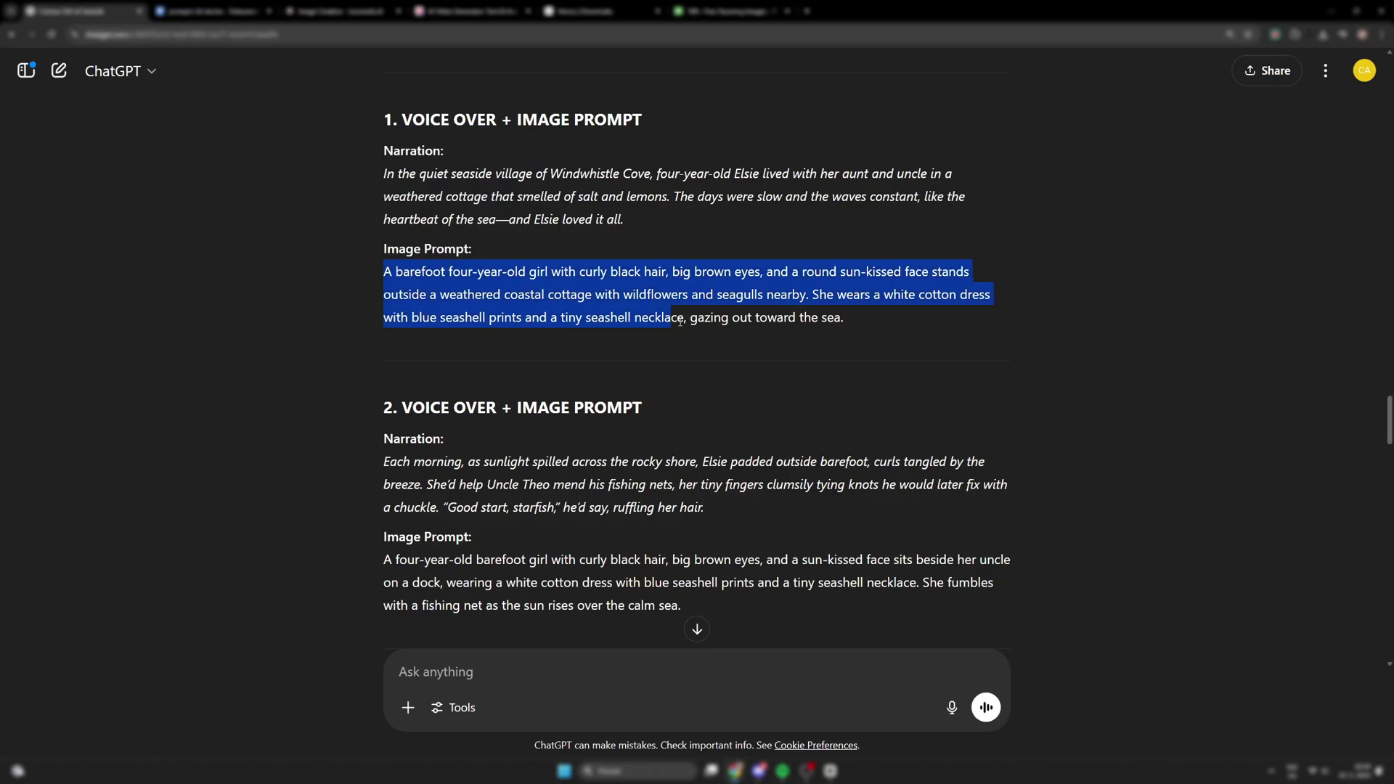
left_click(338, 11)
left_click(508, 126)
type("A barefoot four-year-old girl with curly black hair, big brown eyes, and a round sun-kissed face stands outside a weathered coastal cottage with wildflowers and seagulls nearby. She wears a white cotton dress with blue seashell prints and a tiny seashell necklace, gazing out toward the sea.")
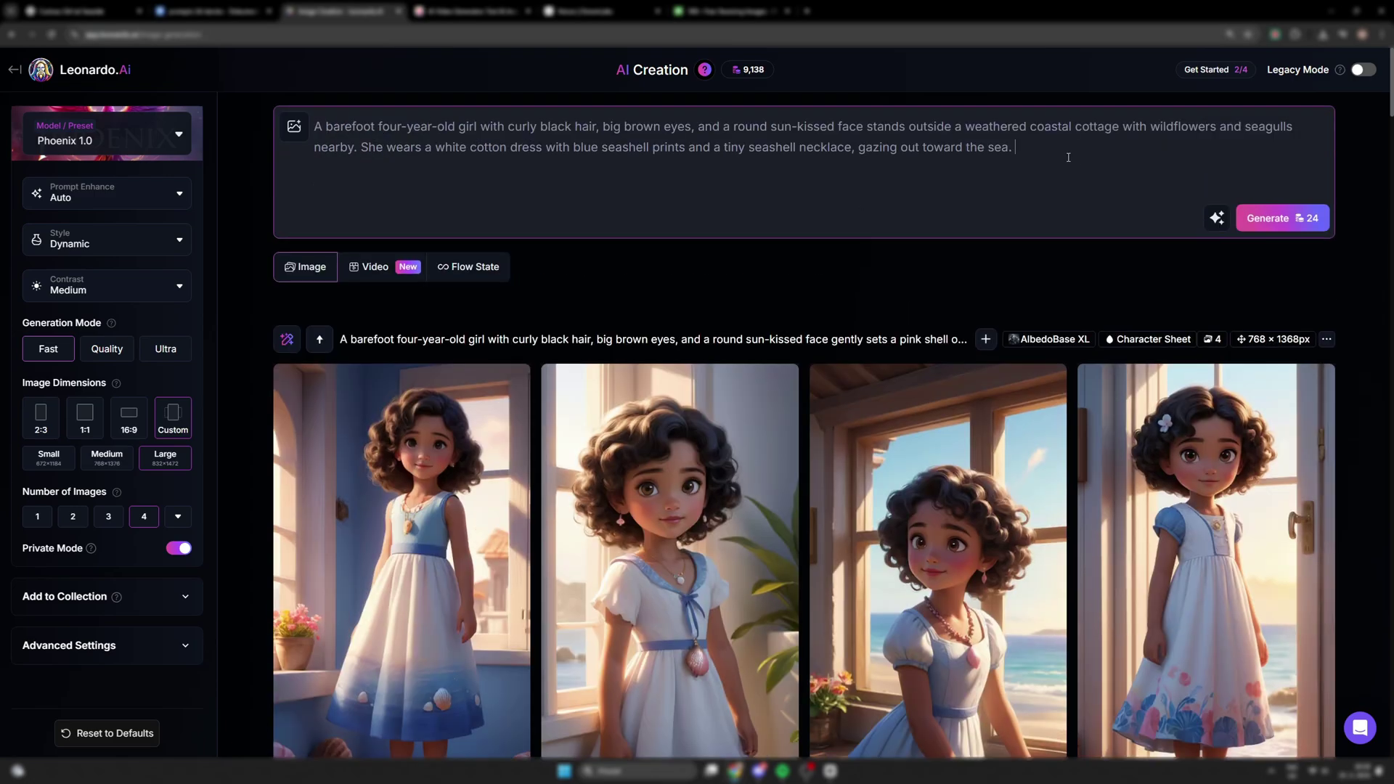
type("3D pixar style")
left_click(1283, 218)
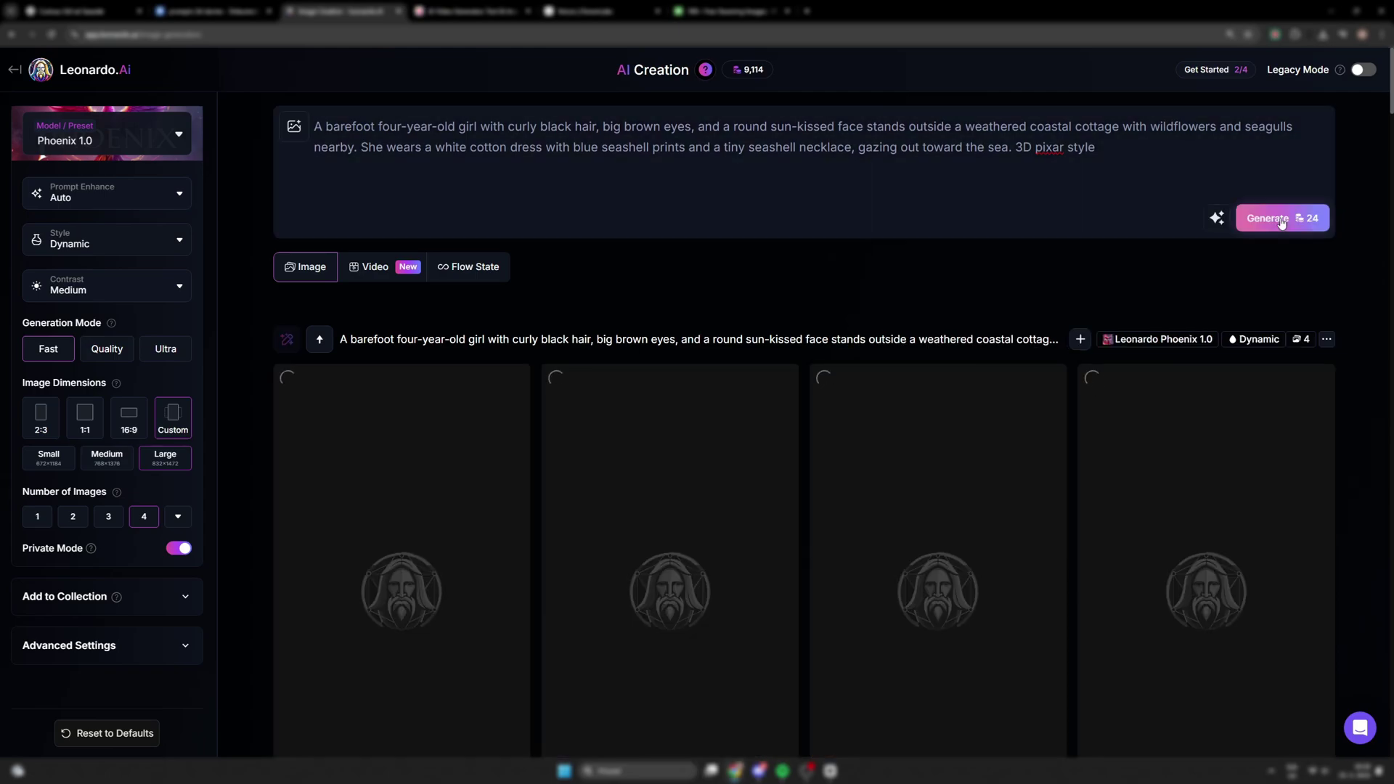
Compare the generated cottage images in the enlarged lightbox view
scroll(1324, 230, "down", 2)
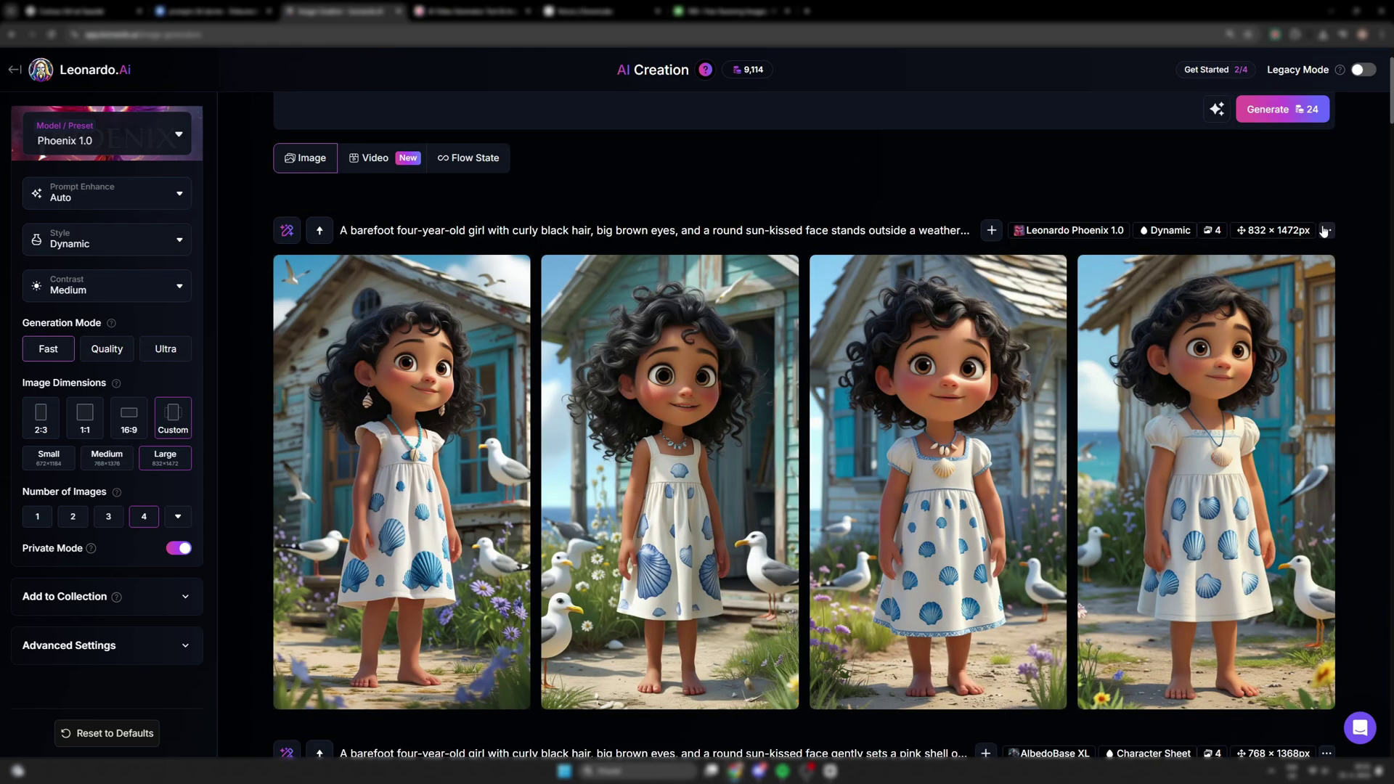
left_click(501, 464)
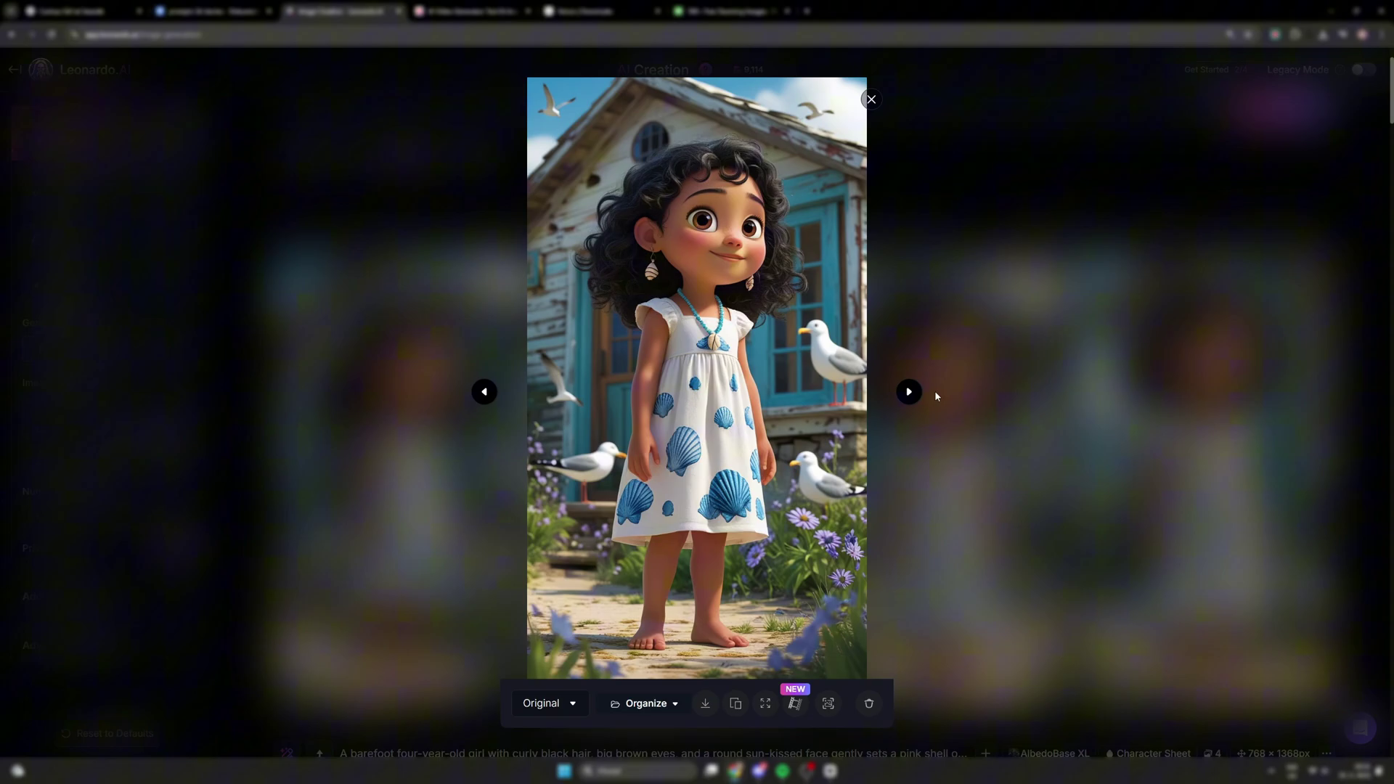
left_click(909, 392)
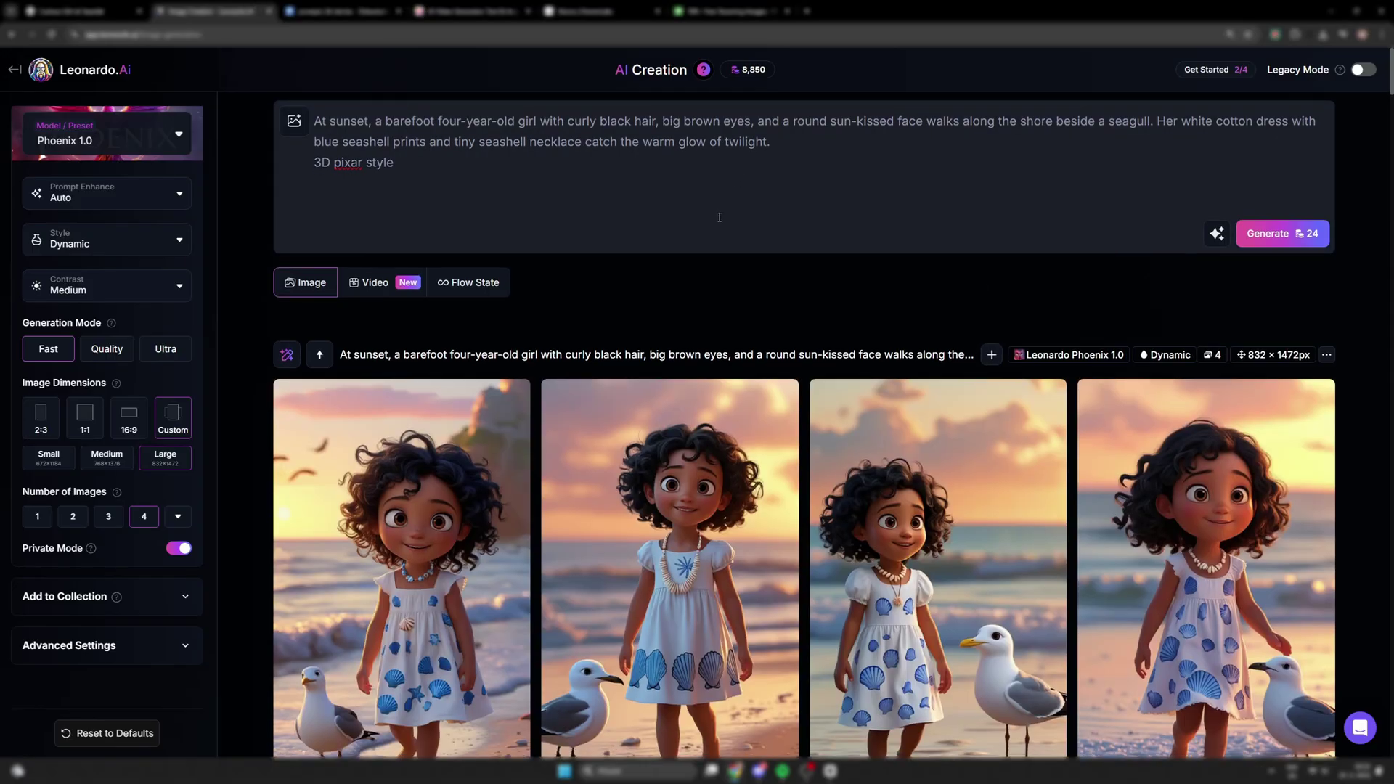
Review the later scene images, such as villagers watching and driftwood in bubble foam
scroll(719, 215, "down", 10)
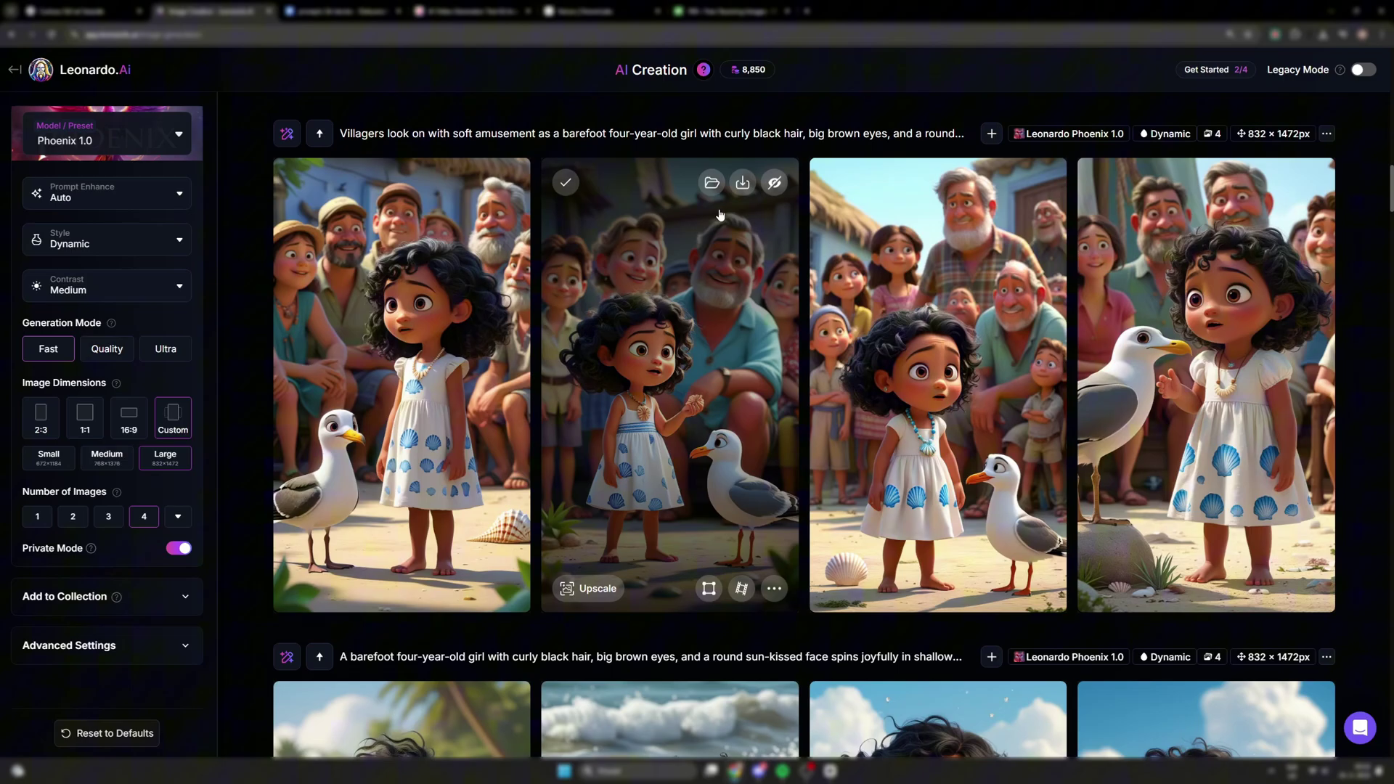
scroll(719, 215, "down", 13)
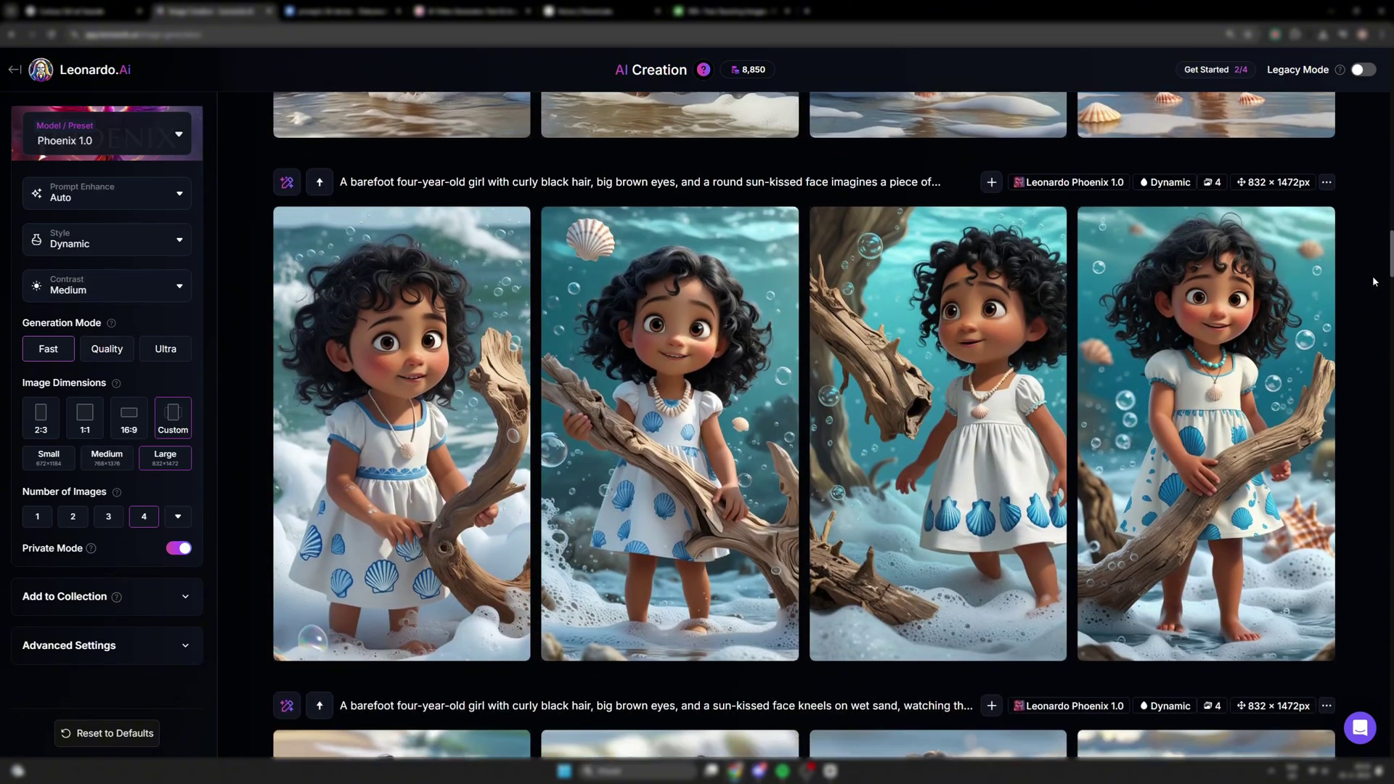
scroll(1374, 281, "down", 15)
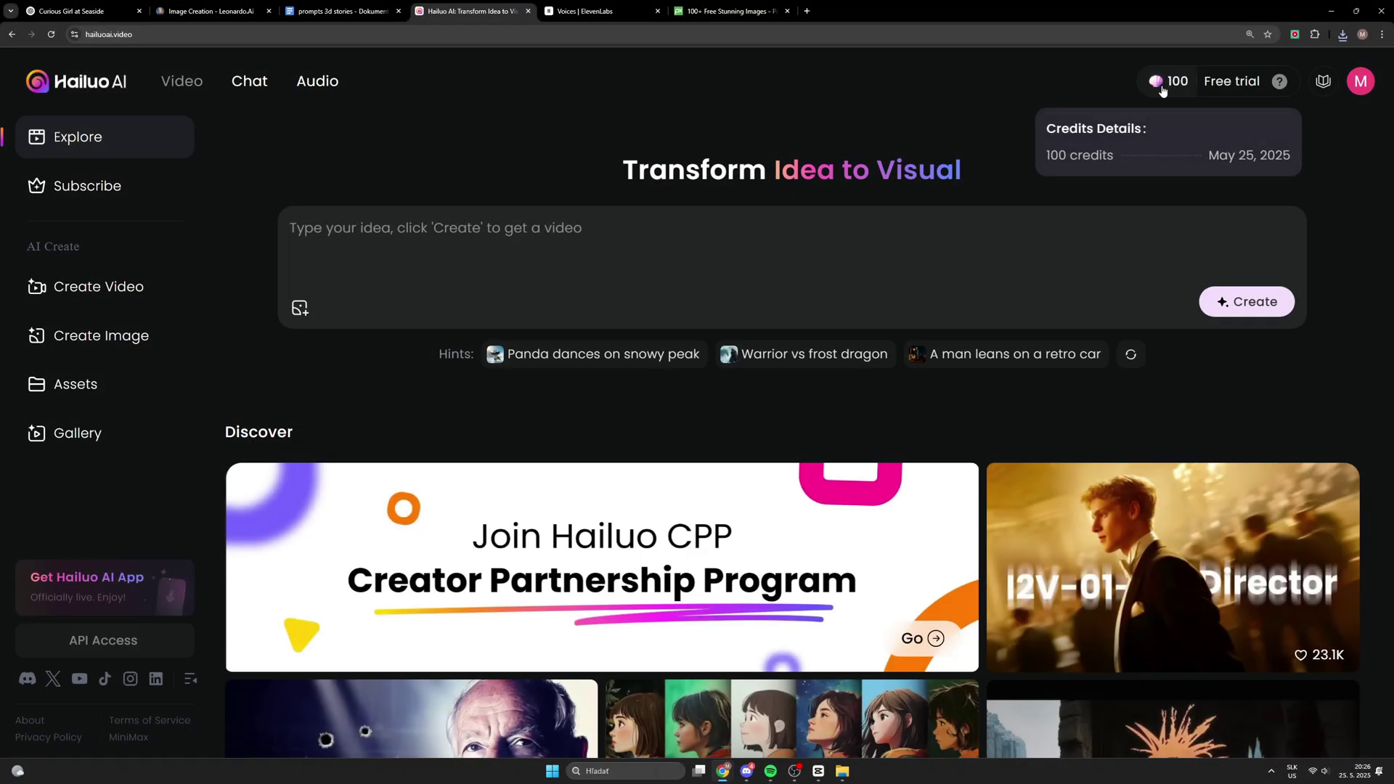
Upload the cottage girl image as the starting frame for a new video
left_click(88, 287)
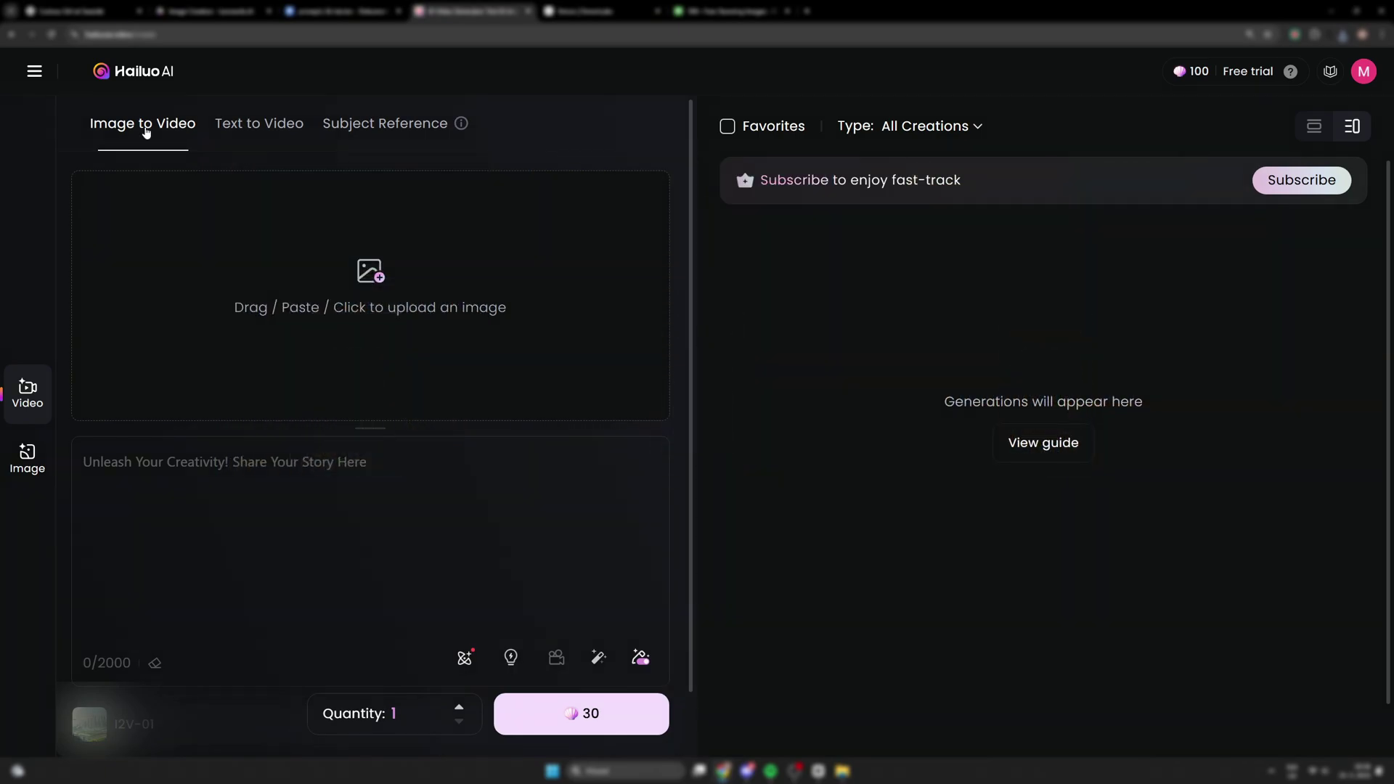
left_click(221, 216)
left_click(240, 244)
key("Return")
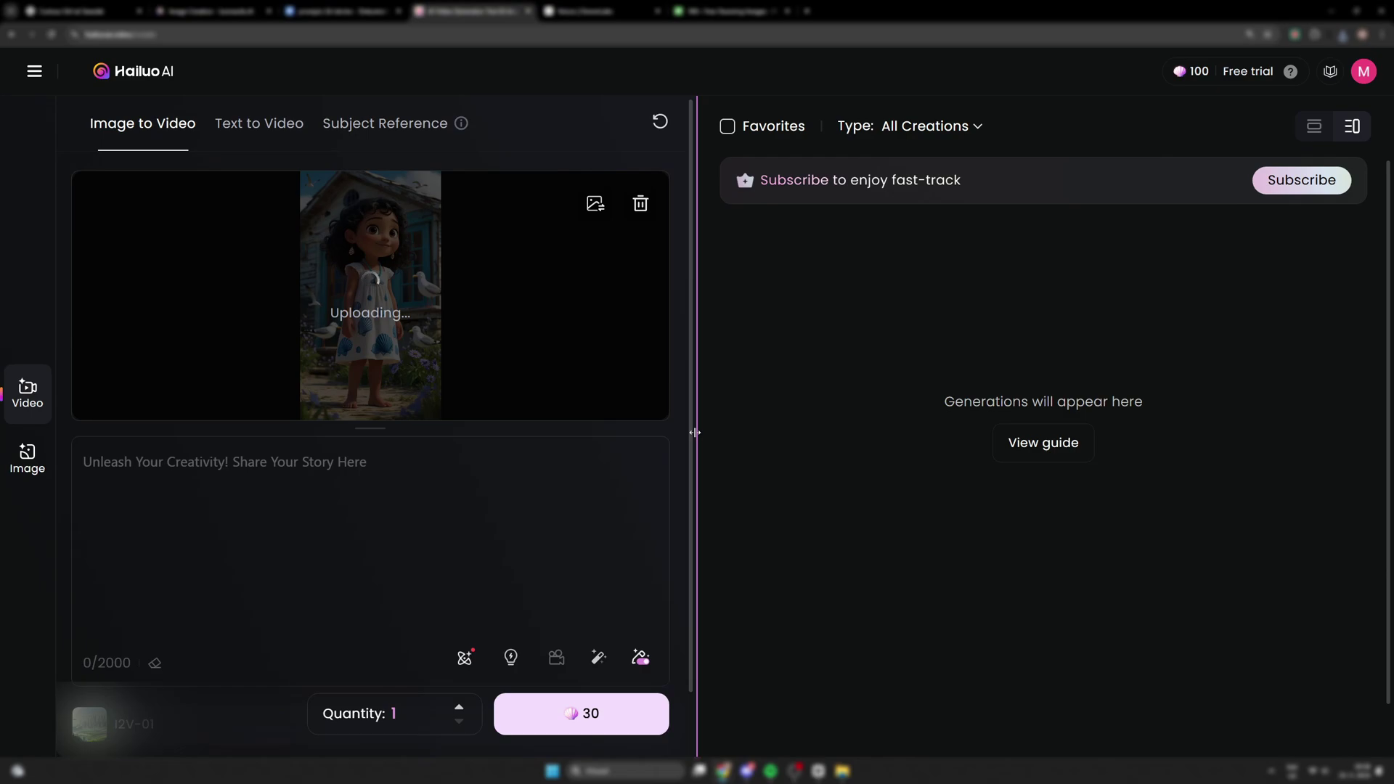
Paste the first narration paragraph from ChatGPT as the prompt and generate the cottage clip
key("ctrl+1")
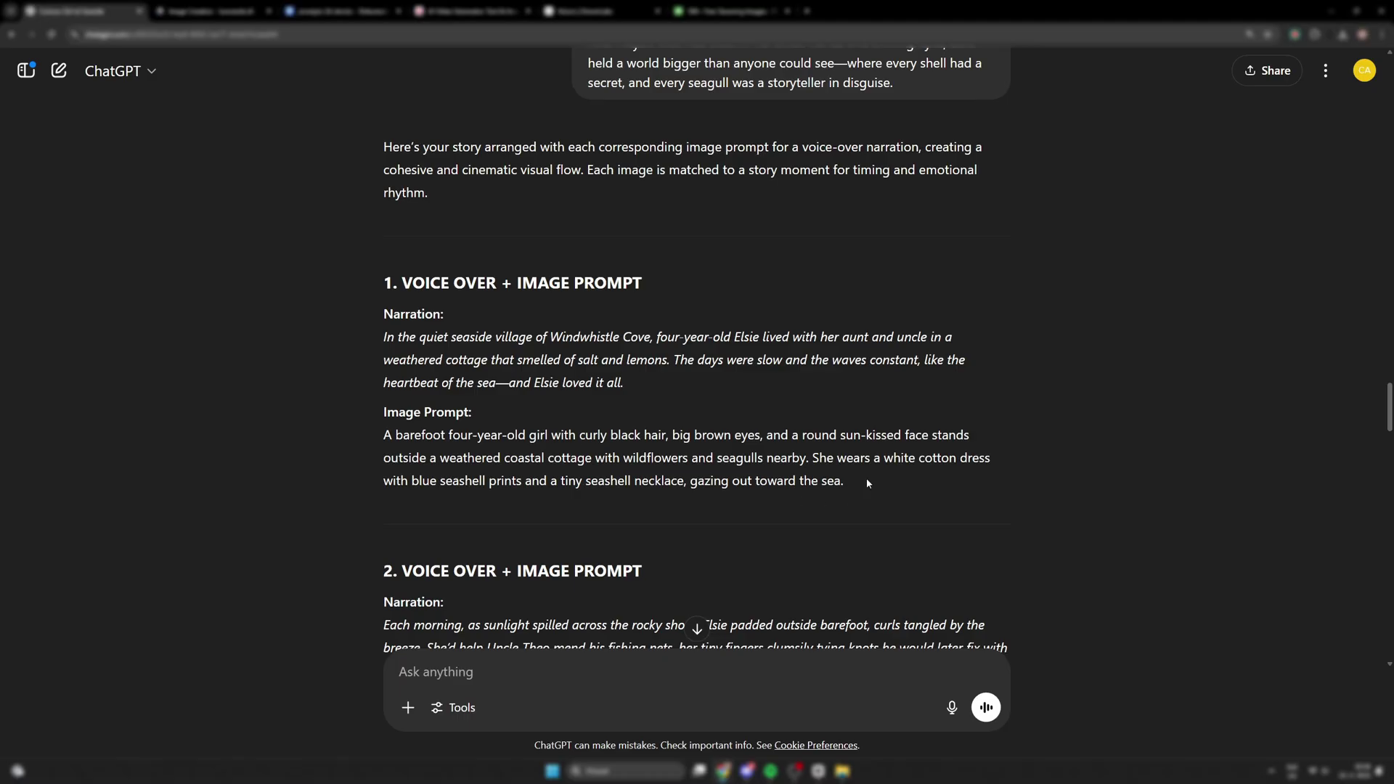
left_click_drag(625, 383, 379, 346)
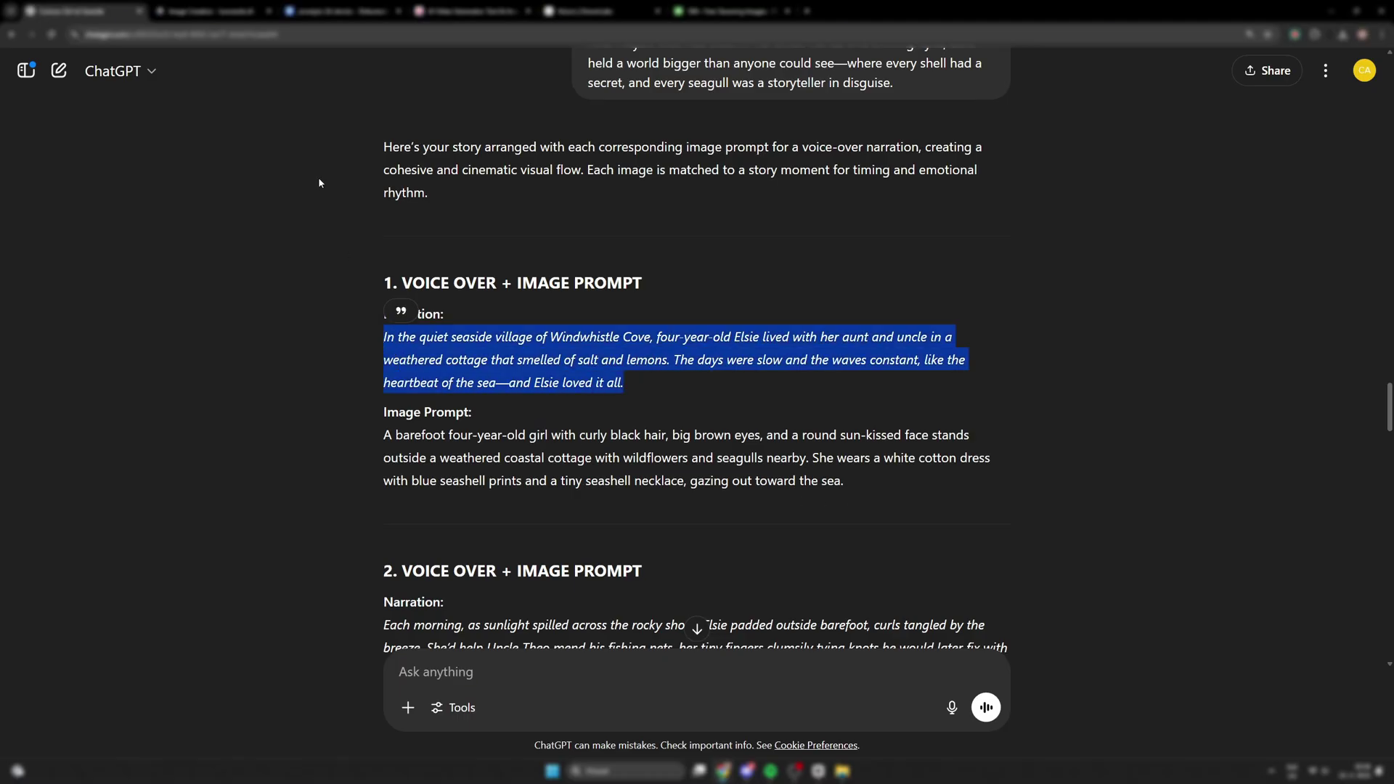
key("ctrl+c")
key("ctrl+4")
left_click(211, 489)
key("ctrl+v")
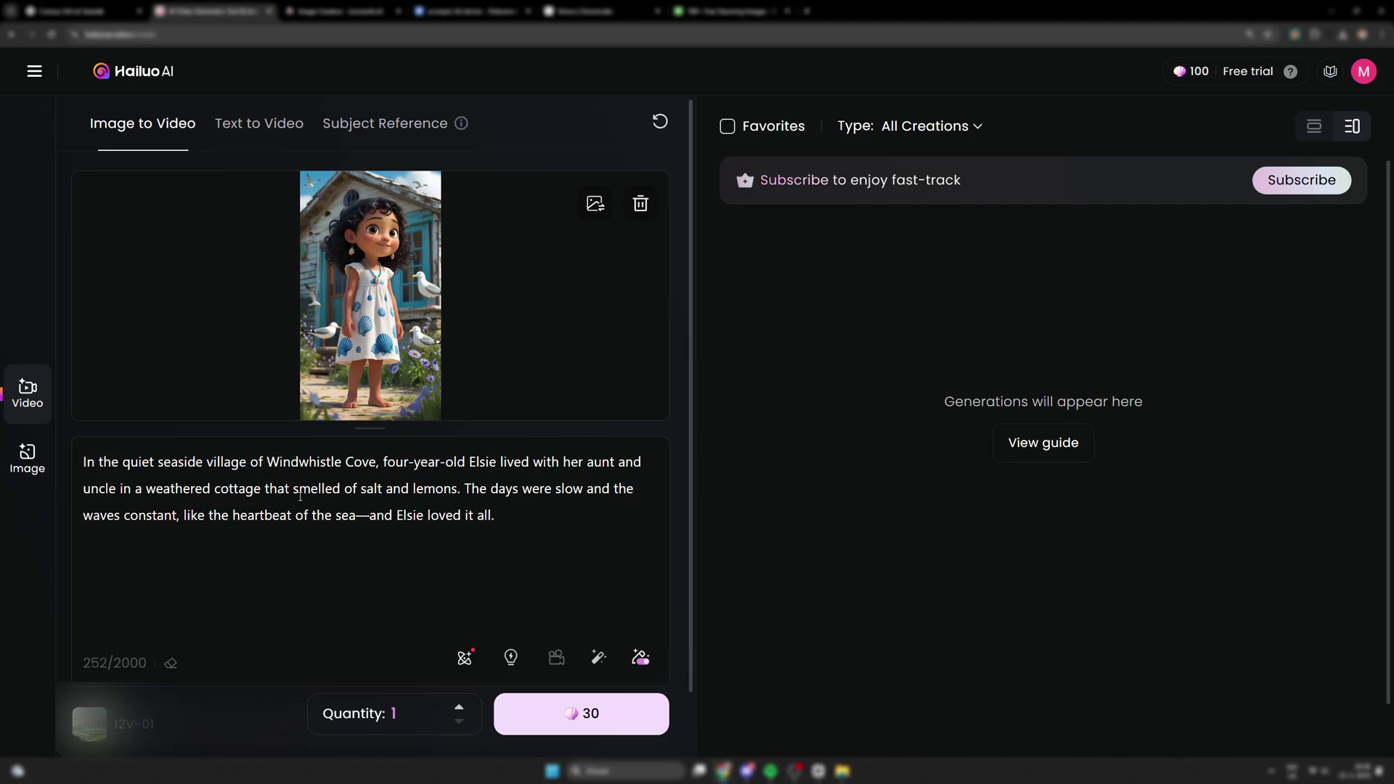
left_click(551, 715)
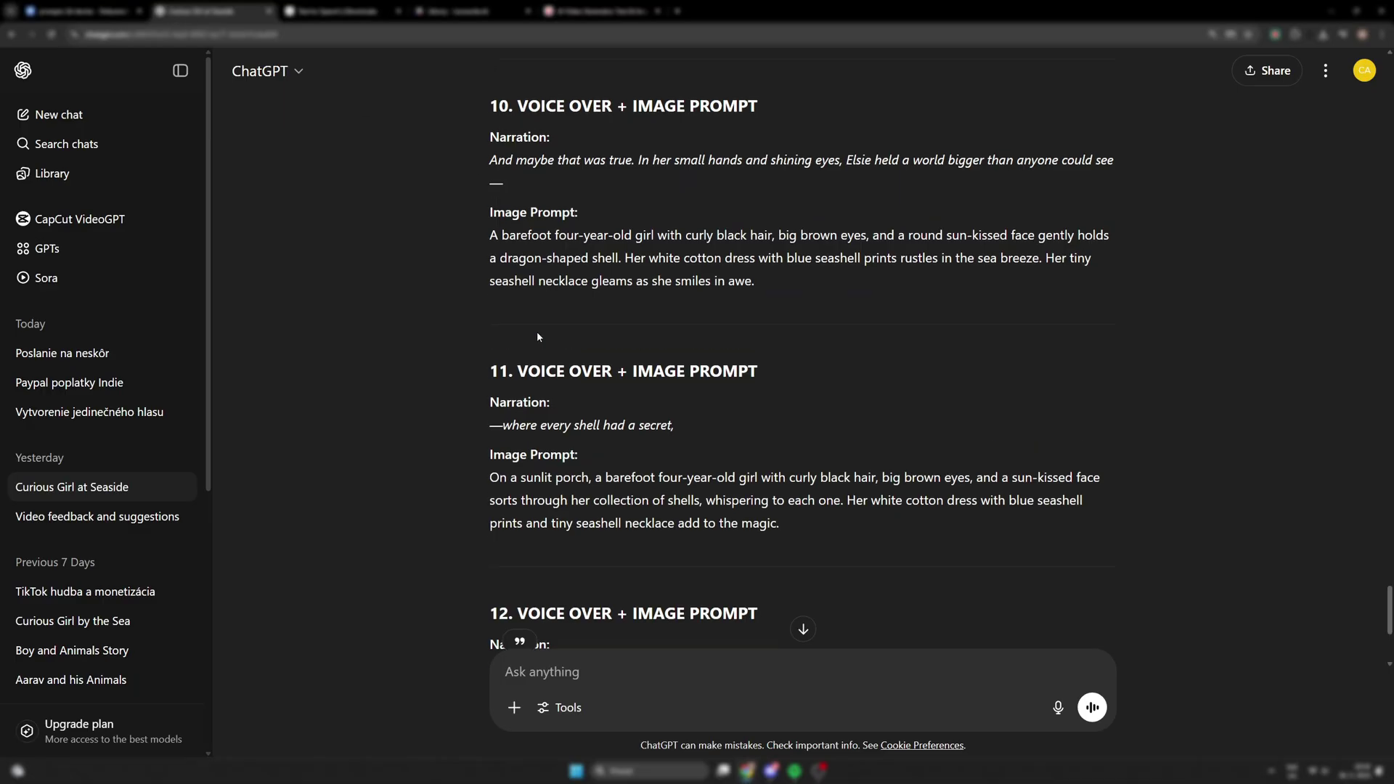
Generate the dock scene video of the girl with a fishing net from its image prompt
scroll(538, 331, "up", 15)
left_click_drag(498, 346, 806, 411)
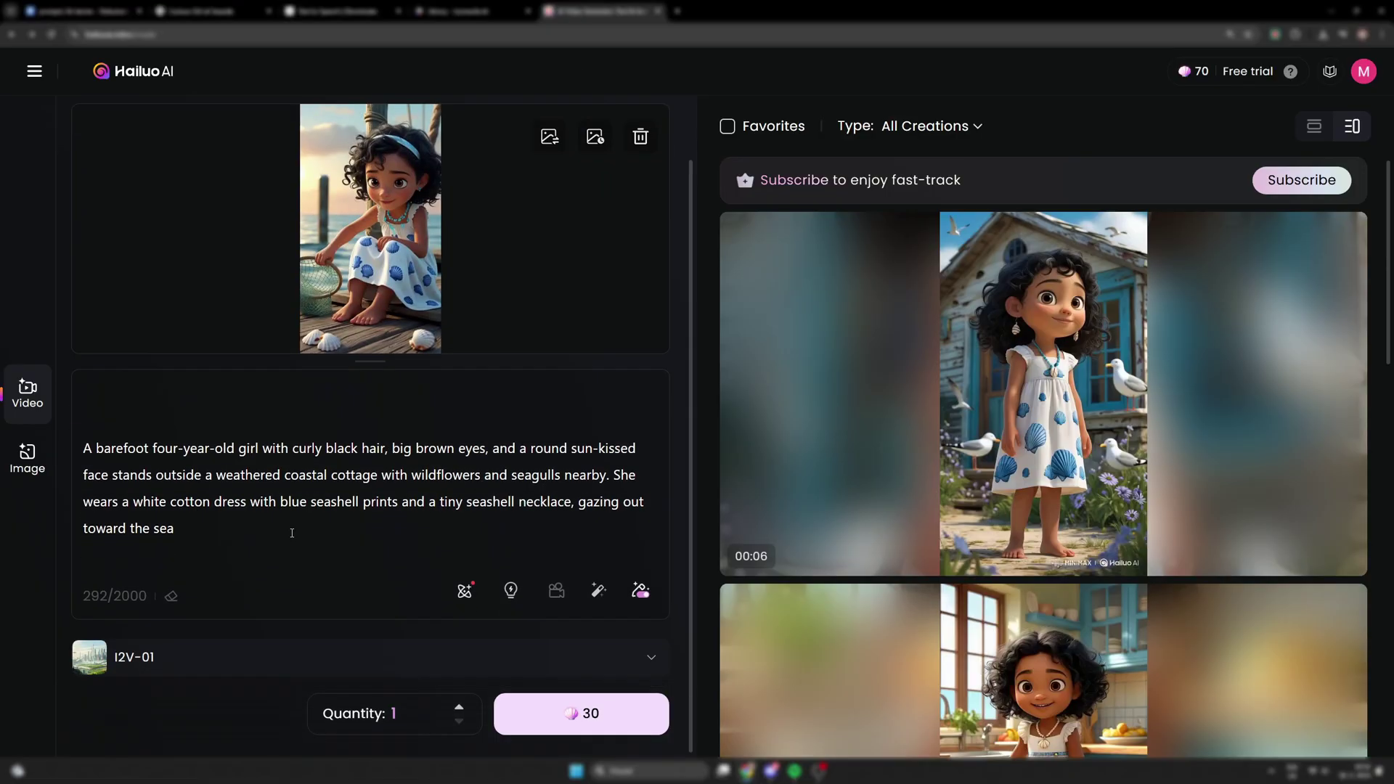
key("ctrl+a")
key("ctrl+v")
left_click(574, 713)
left_click(639, 136)
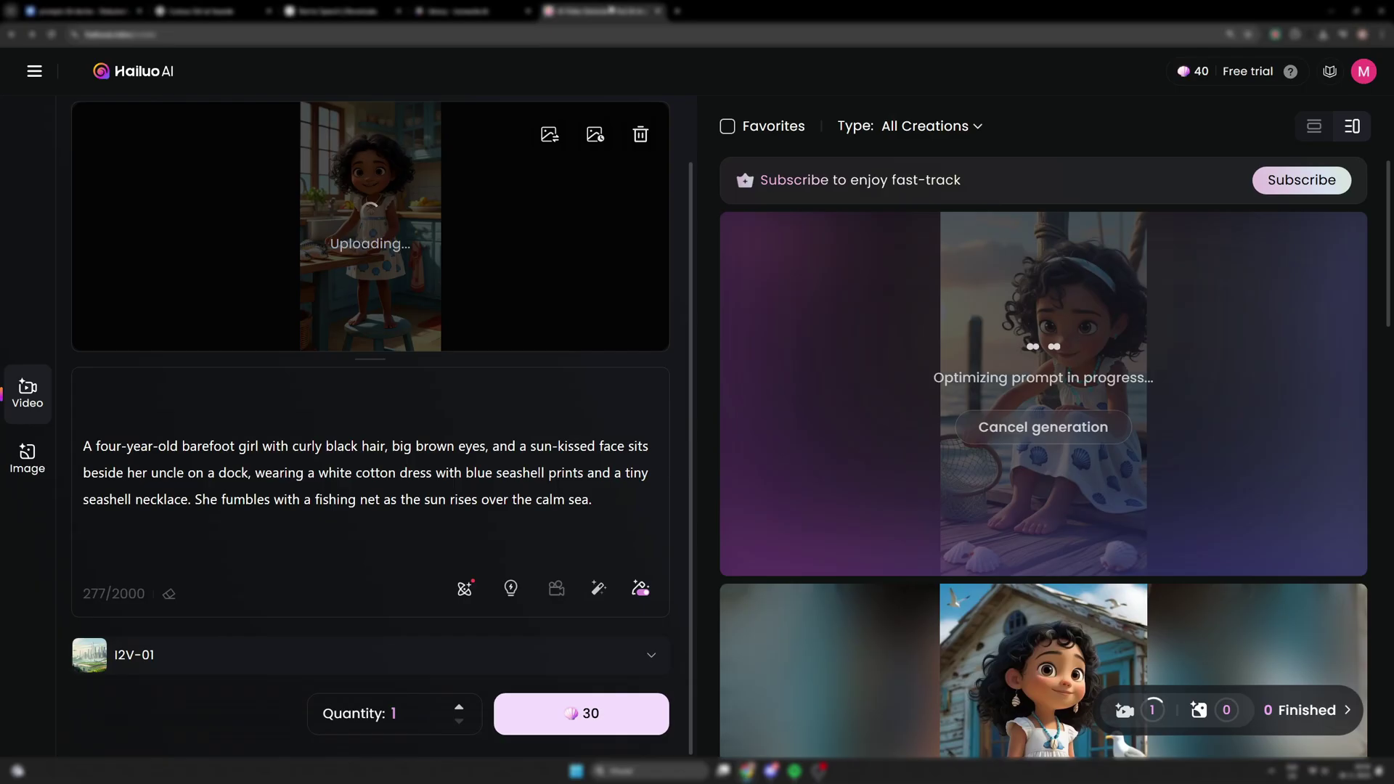
Generate the kitchen scene video of the girl arranging fish
key("ctrl+a")
key("ctrl+v")
left_click(573, 713)
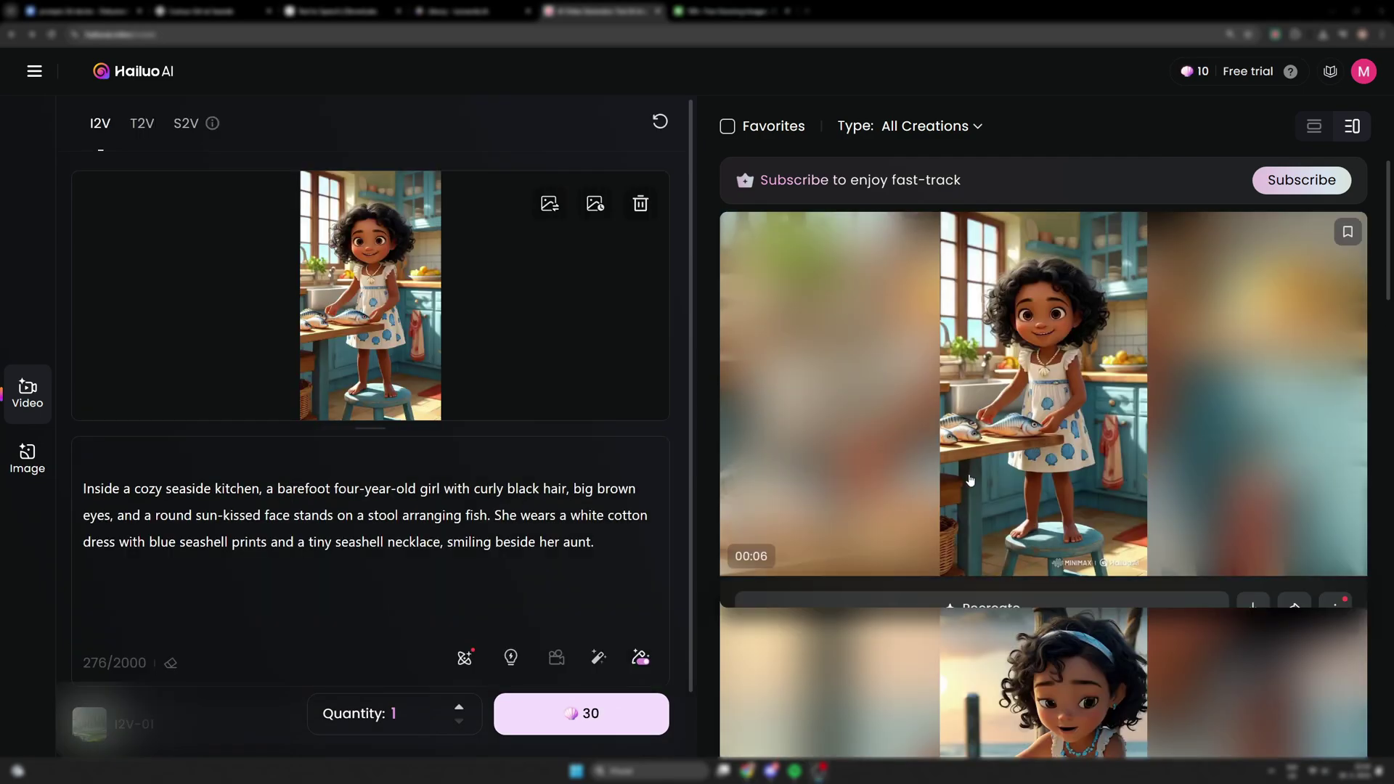
Watch the finished dock and kitchen videos full-screen
scroll(994, 479, "down", 5)
left_click(994, 479)
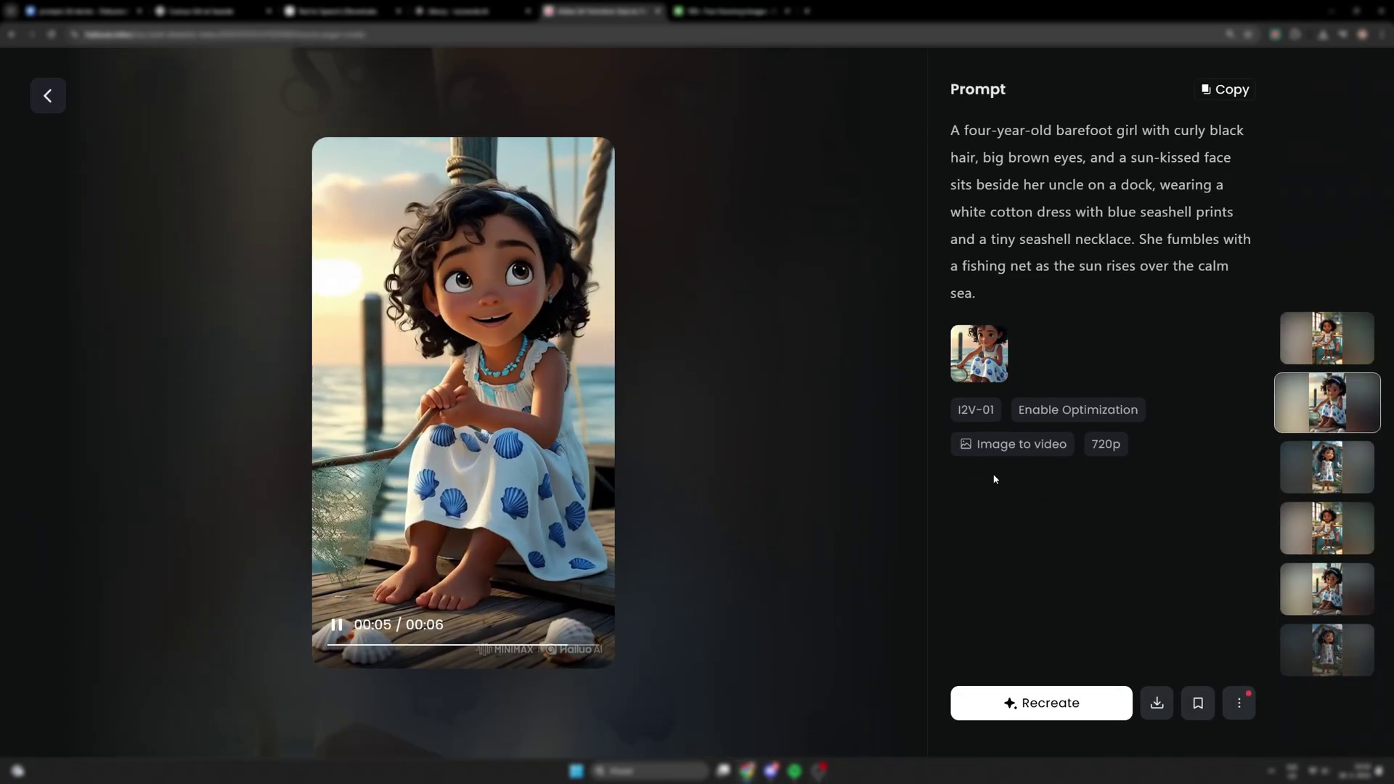
left_click(1310, 337)
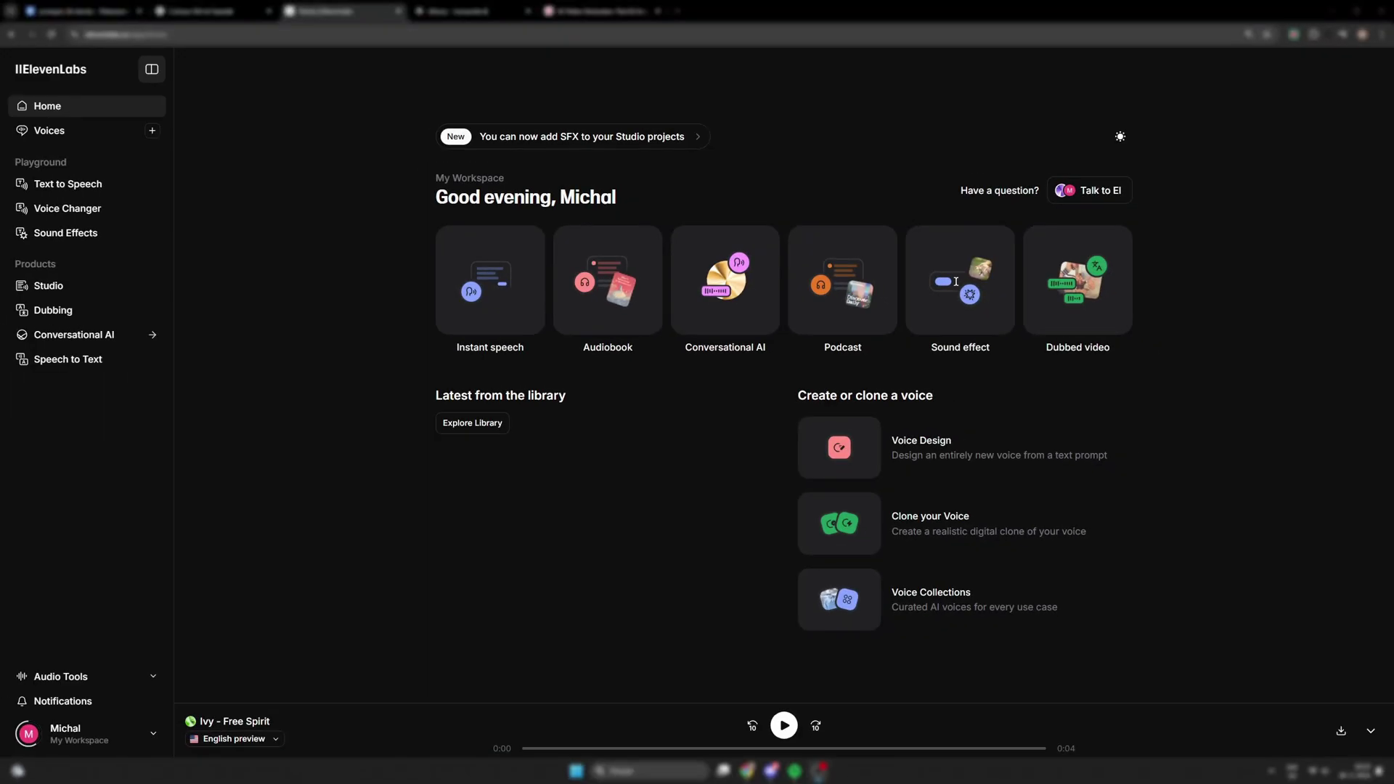
Filter the voice library to English Narrative & Story voices
left_click(58, 134)
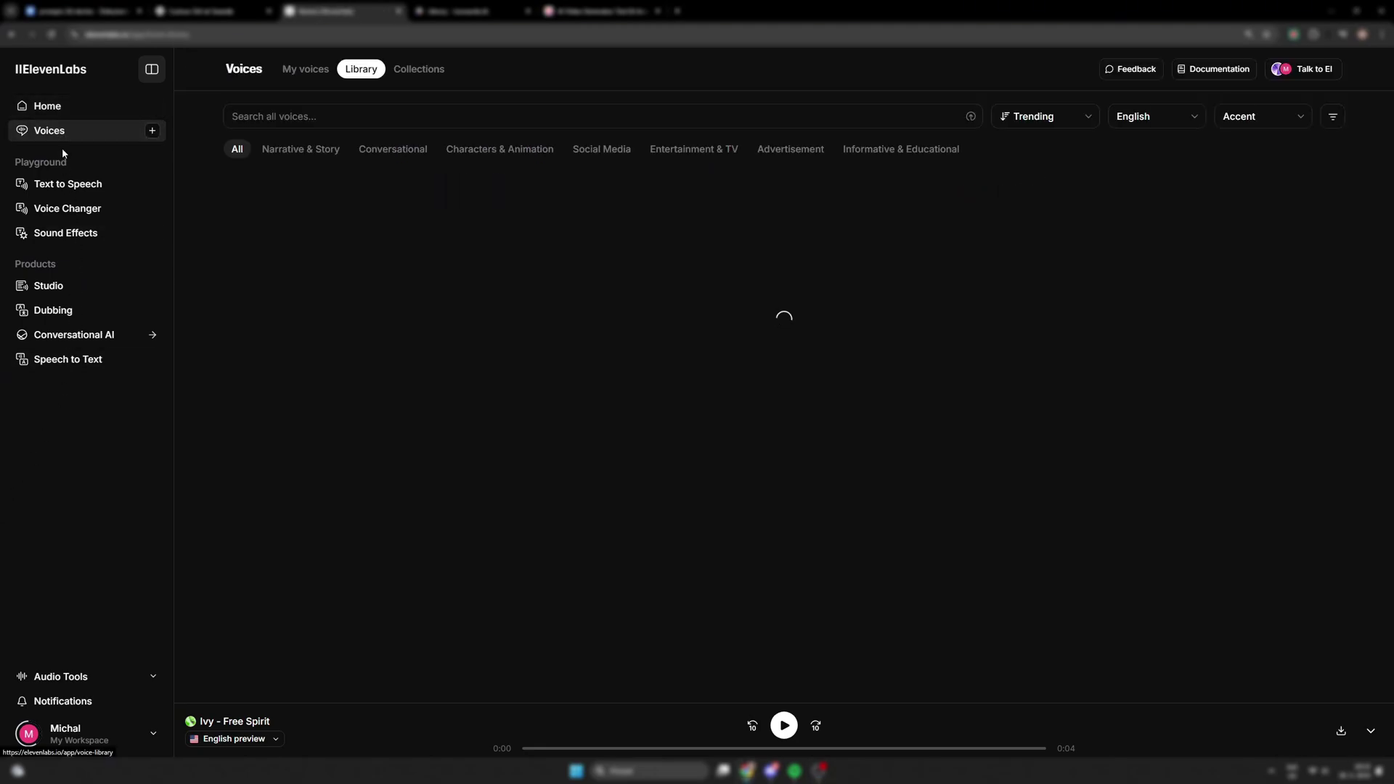
scroll(189, 341, "down", 5)
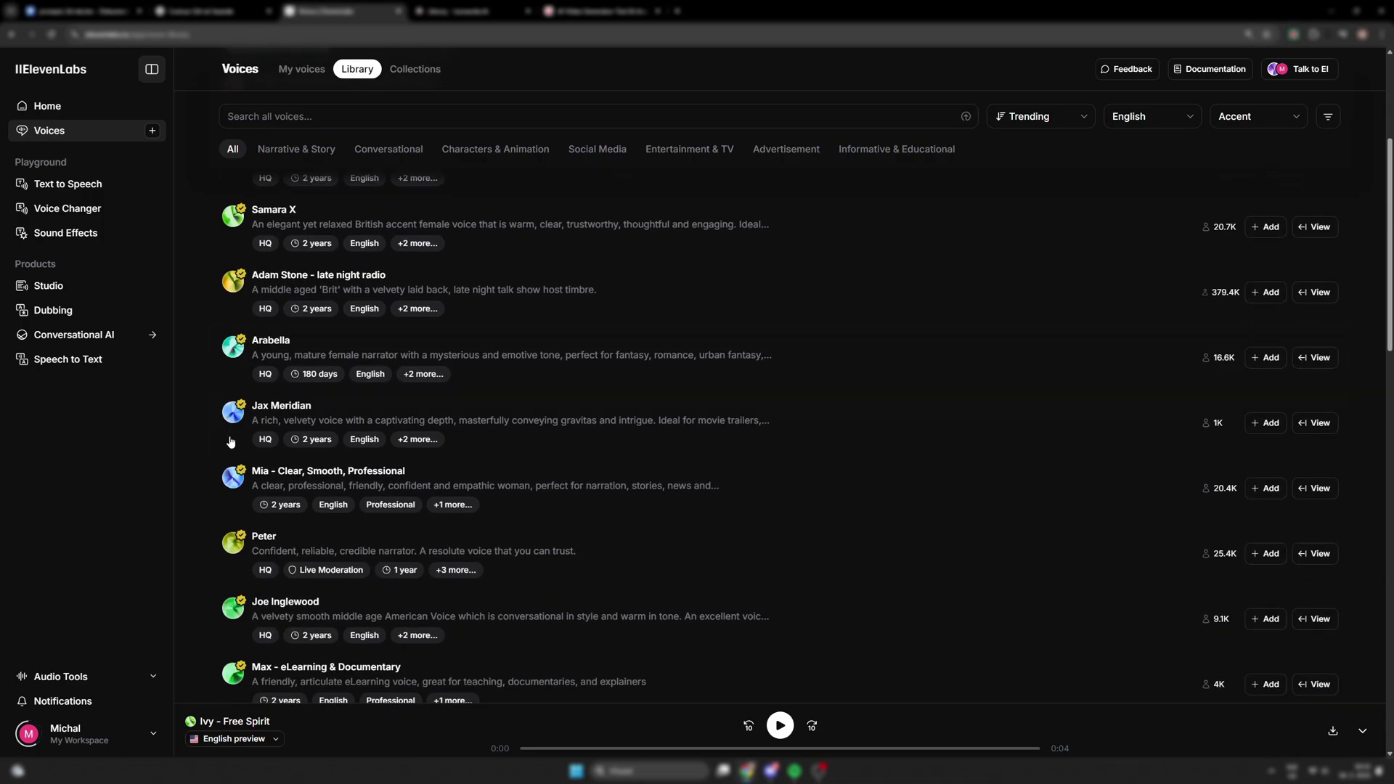
scroll(231, 458, "down", 10)
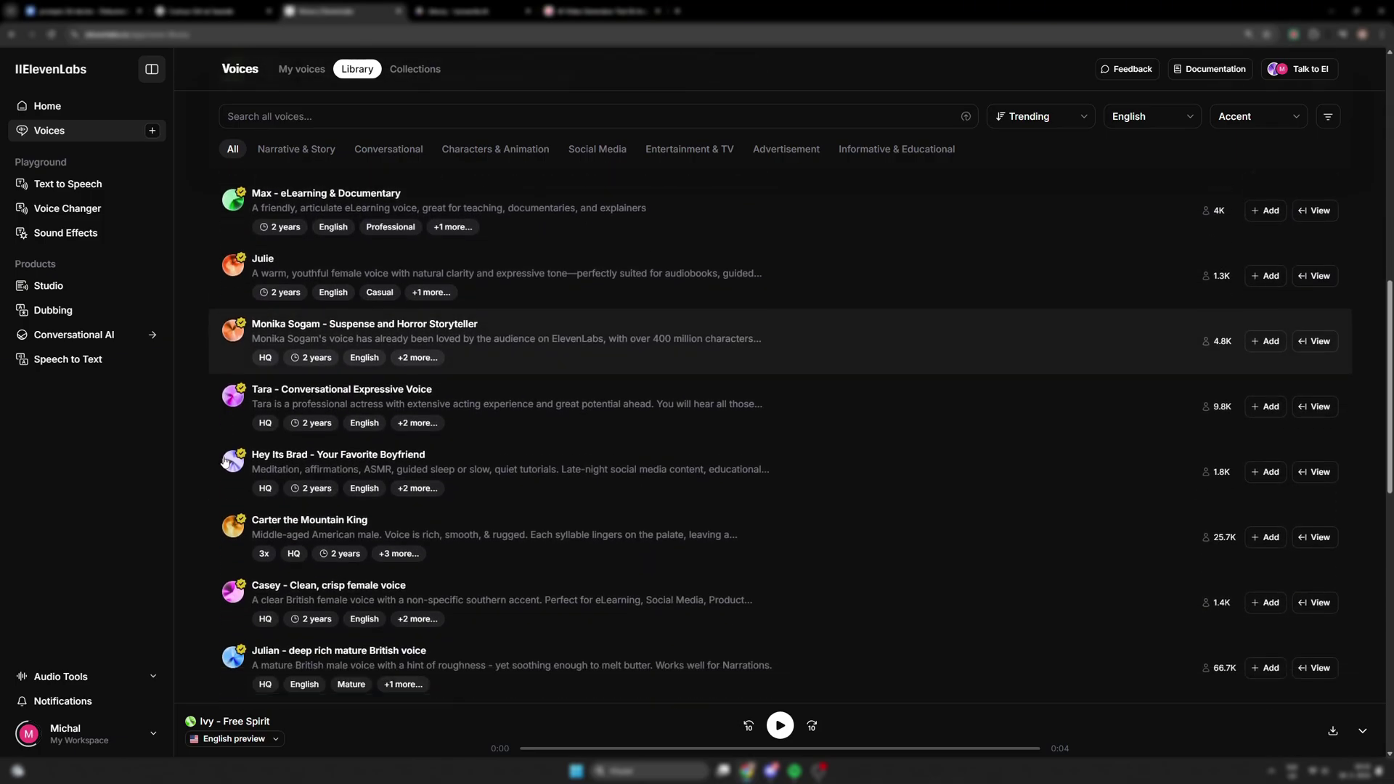
scroll(222, 463, "down", 1)
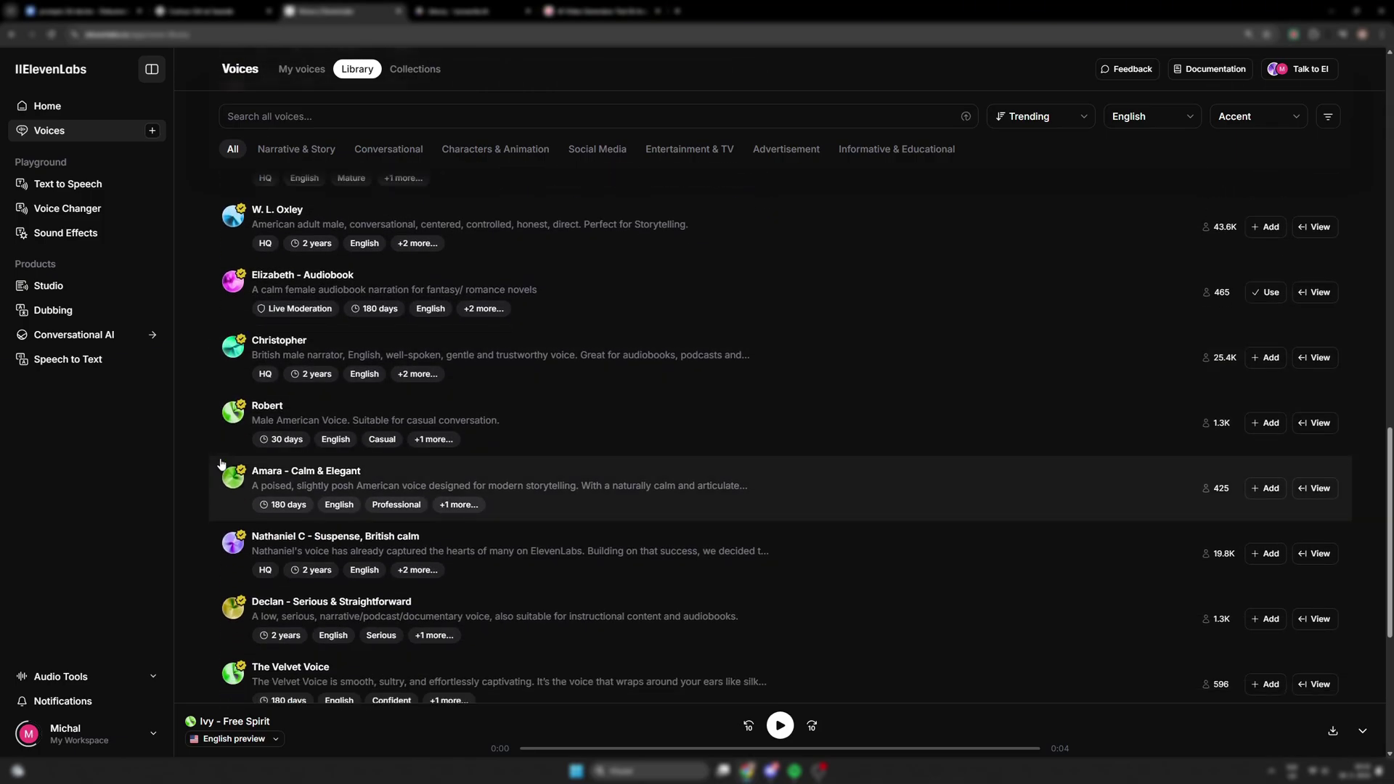
scroll(222, 463, "up", 15)
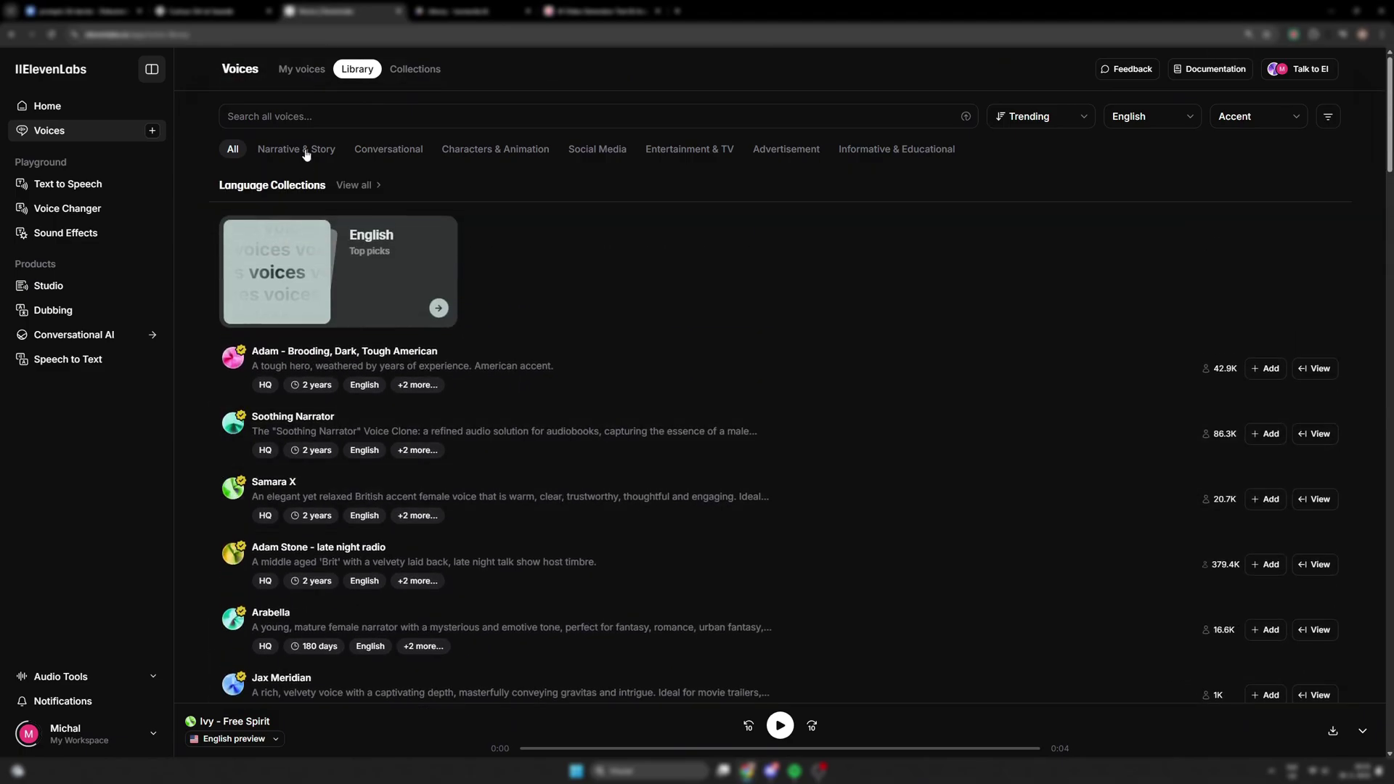
left_click(307, 152)
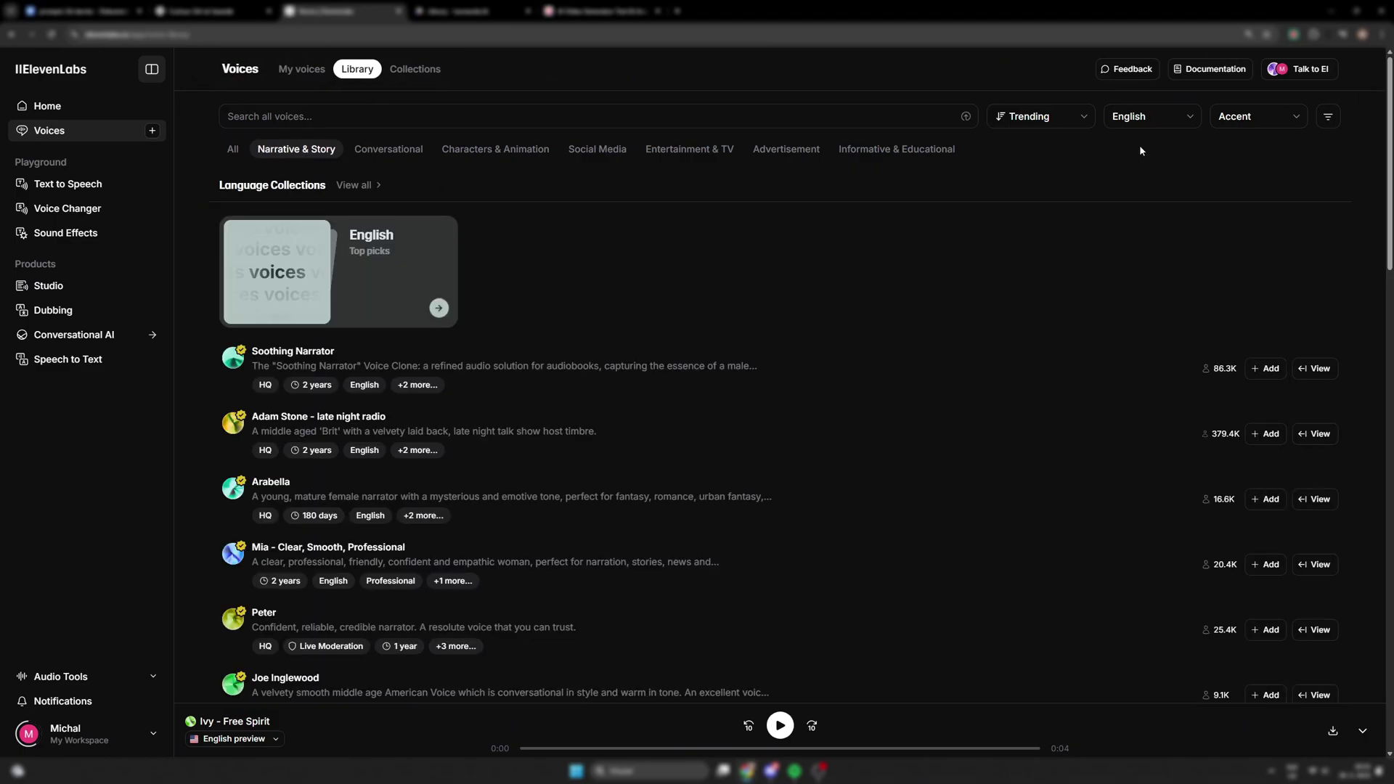
left_click(1148, 117)
left_click(1136, 351)
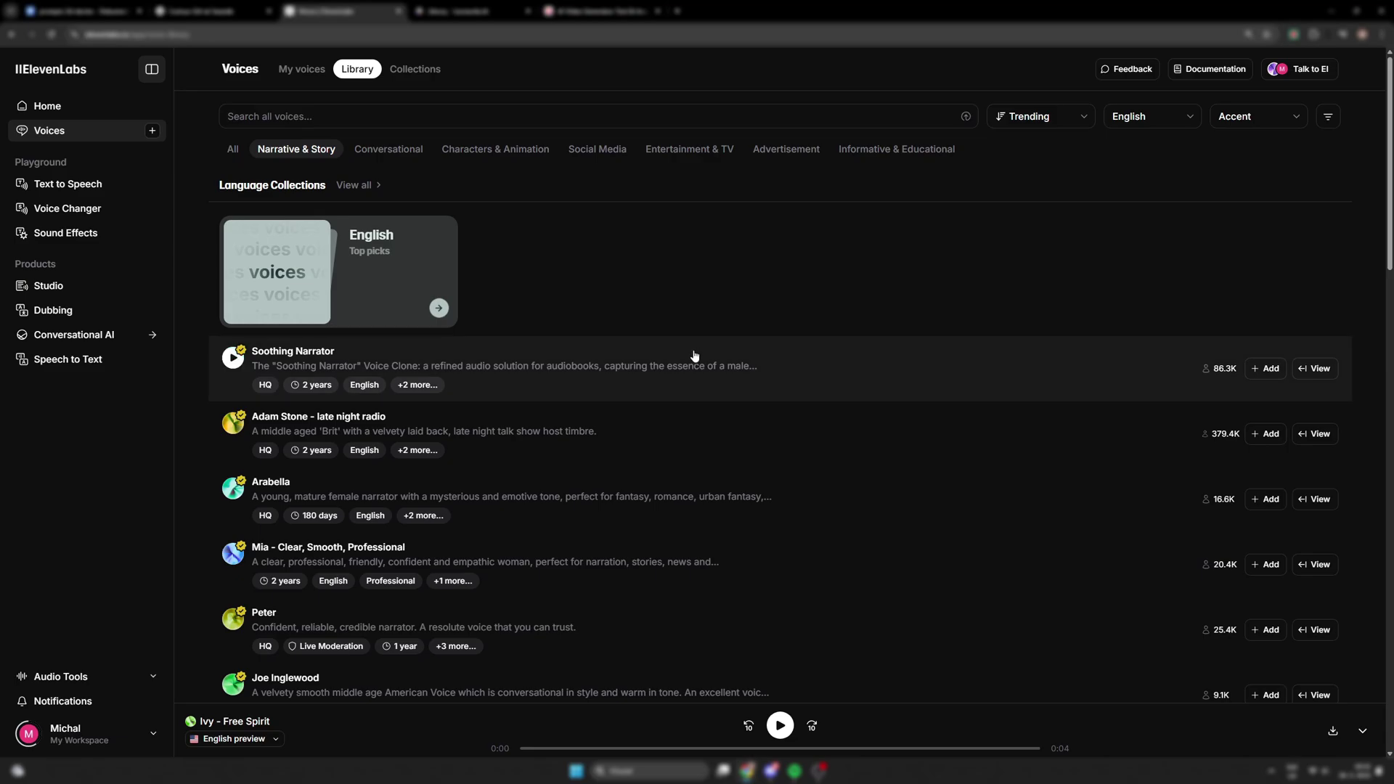
Preview several narrators, including Emily - Whisper, and choose Ivy - Free Spirit for text to speech
scroll(227, 349, "down", 5)
left_click(234, 426)
scroll(237, 433, "down", 3)
left_click(233, 533)
scroll(236, 508, "down", 5)
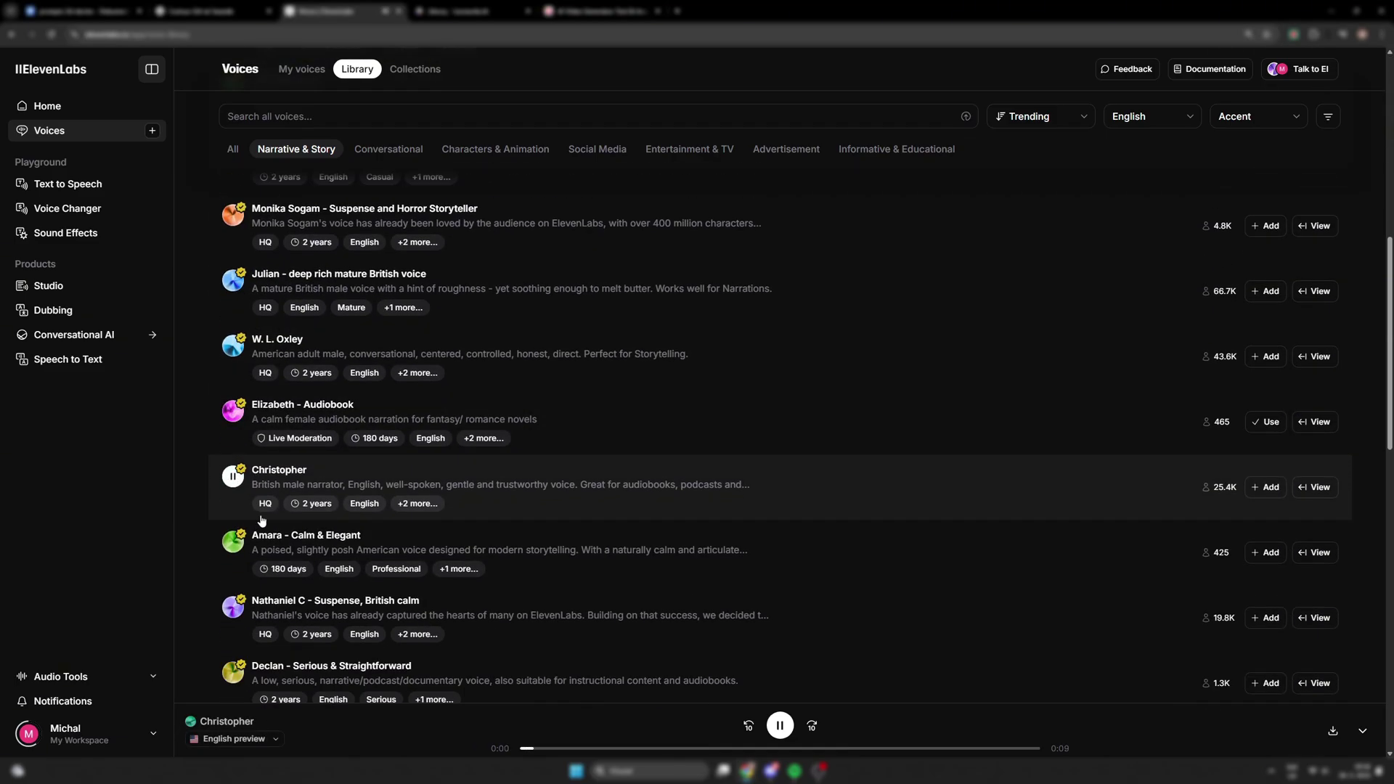
left_click(234, 408)
scroll(247, 435, "down", 2)
scroll(247, 434, "down", 2)
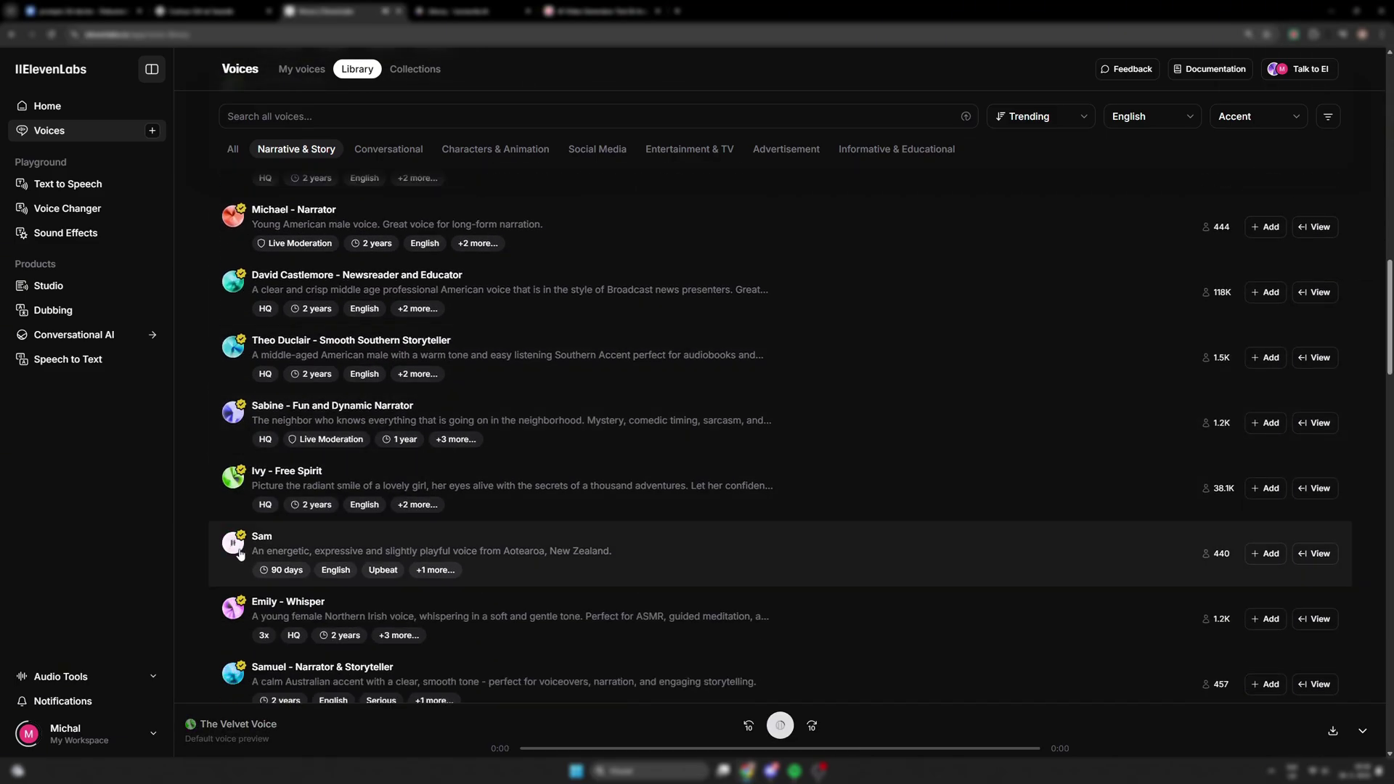
left_click(233, 607)
left_click(233, 478)
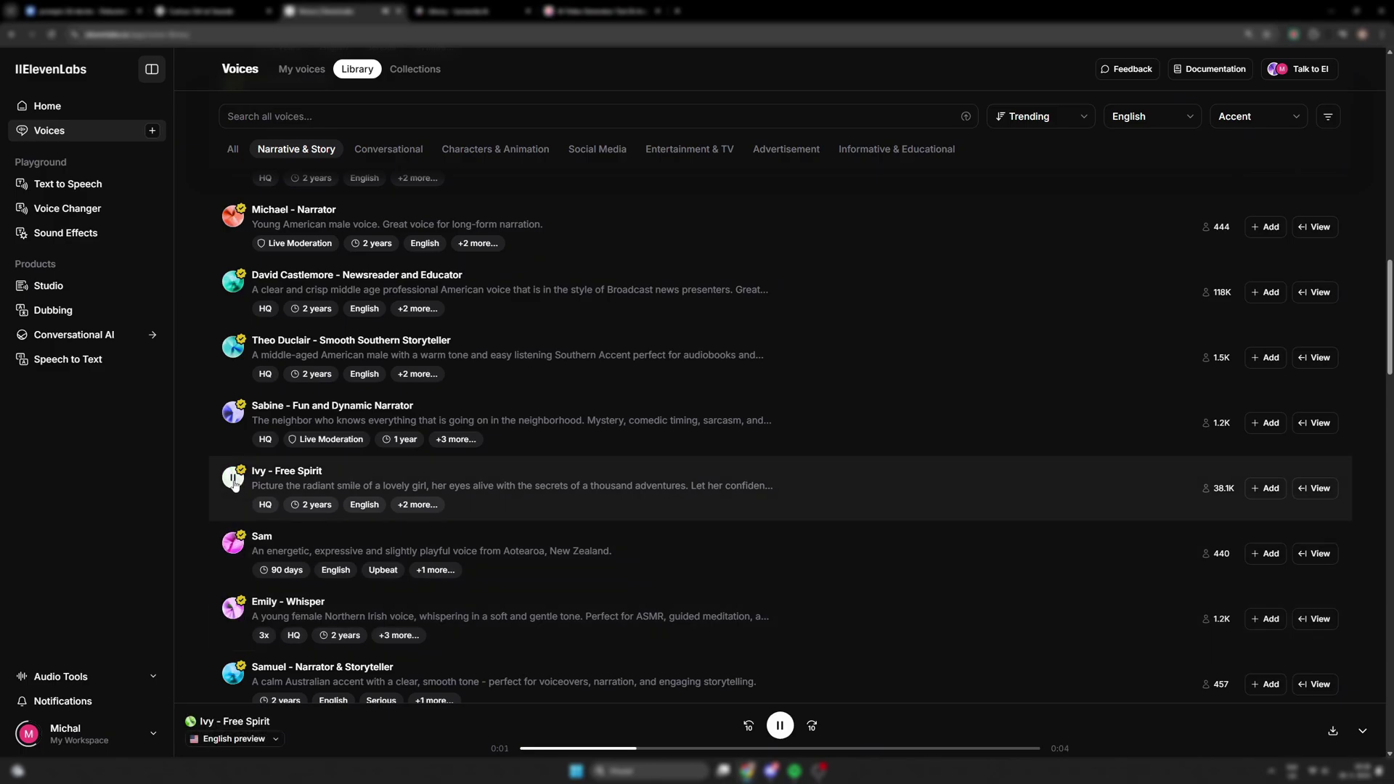
left_click(1264, 491)
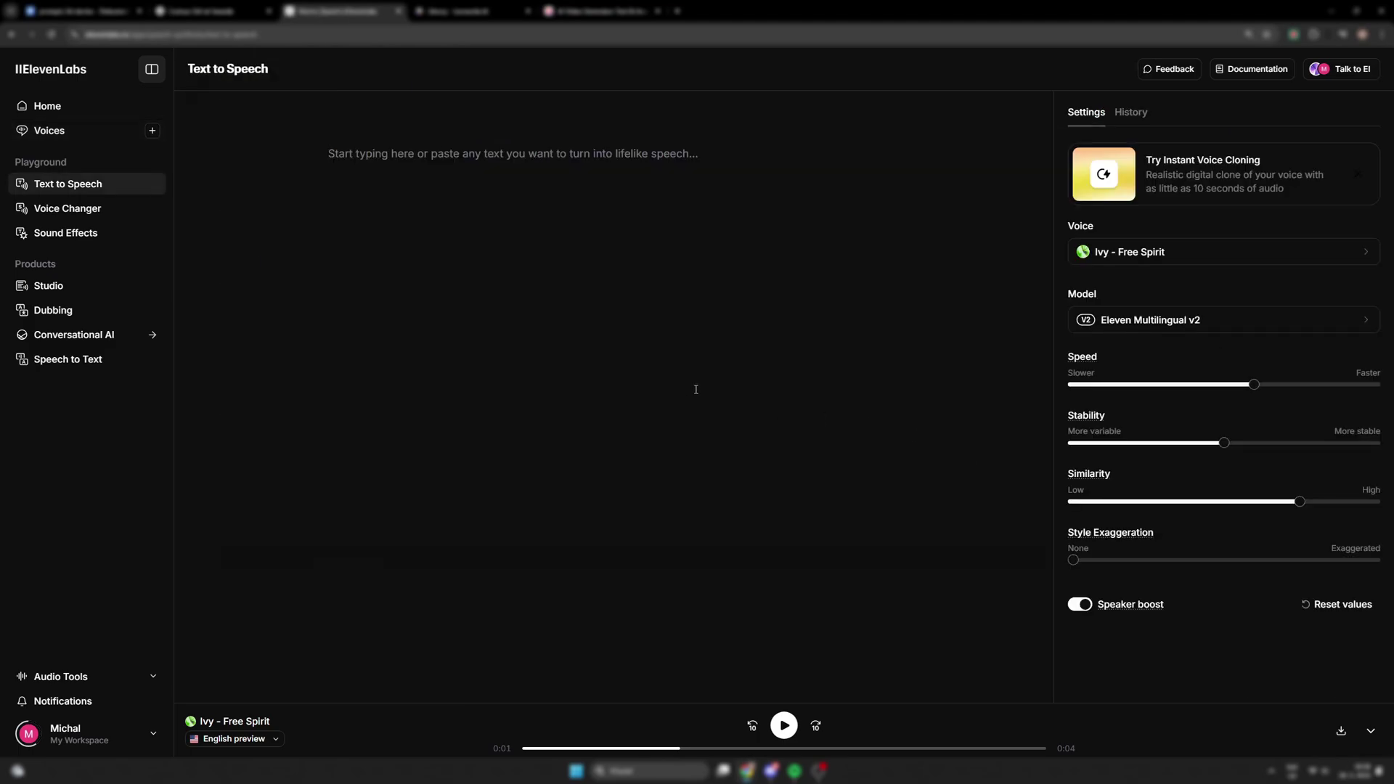
Paste the first narration paragraph from ChatGPT into ElevenLabs, generate the speech and download it
left_click(210, 9)
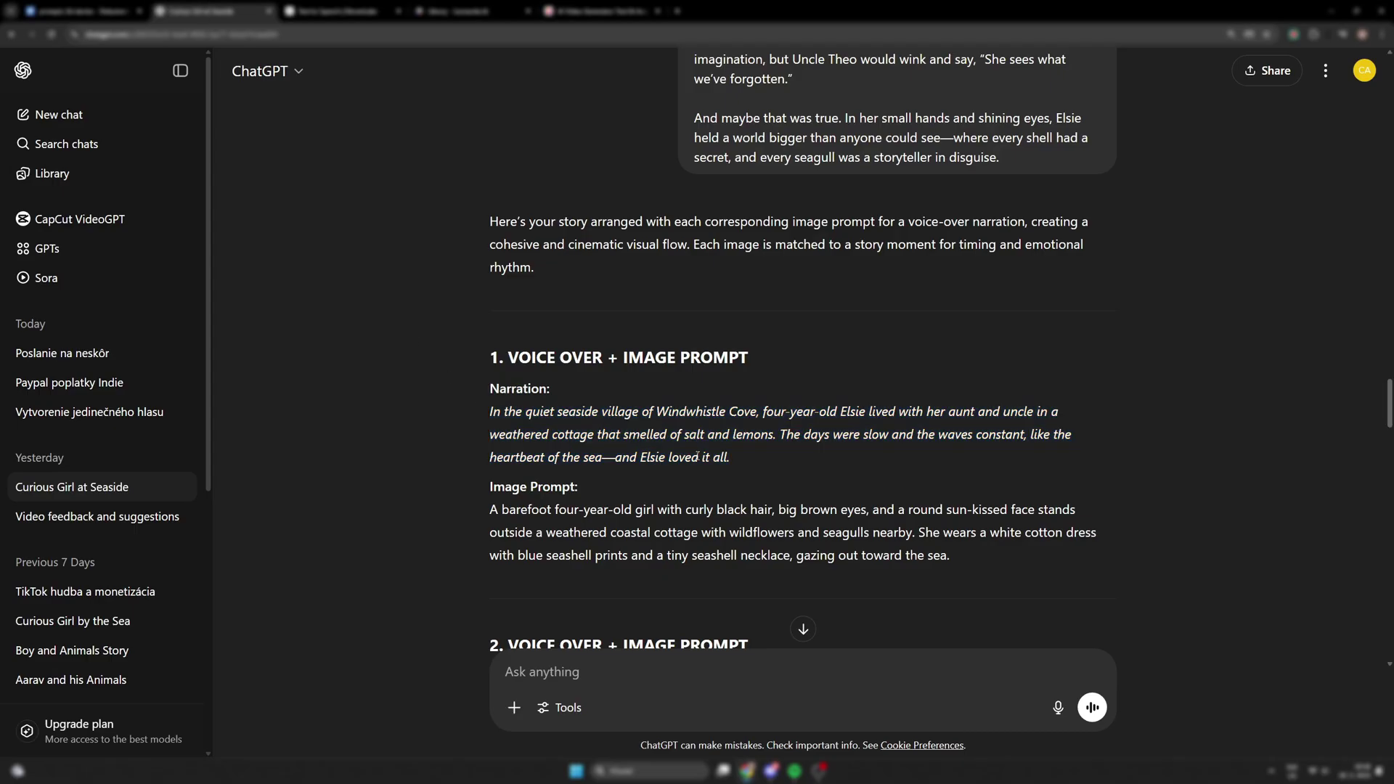
left_click_drag(731, 458, 489, 411)
key("ctrl+c")
left_click(341, 10)
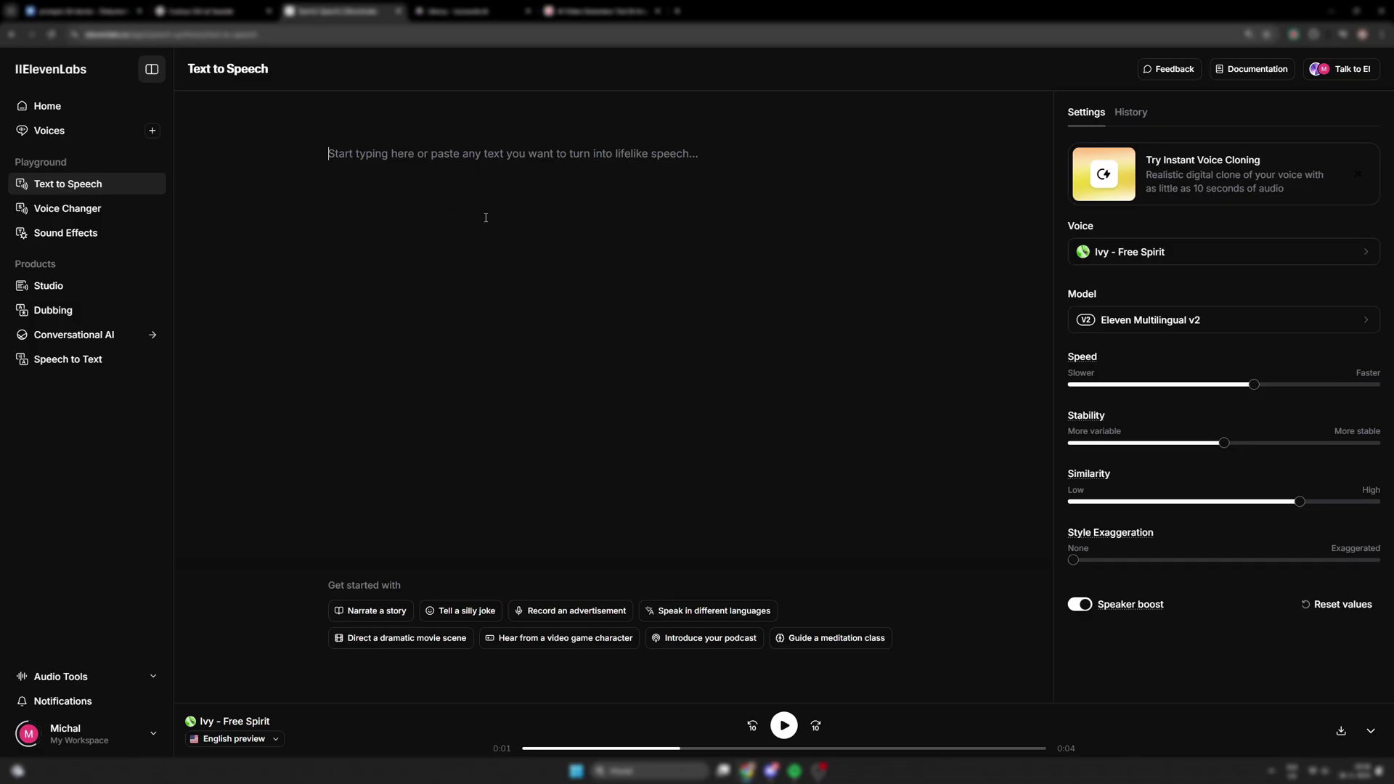
left_click(485, 218)
key("ctrl+v")
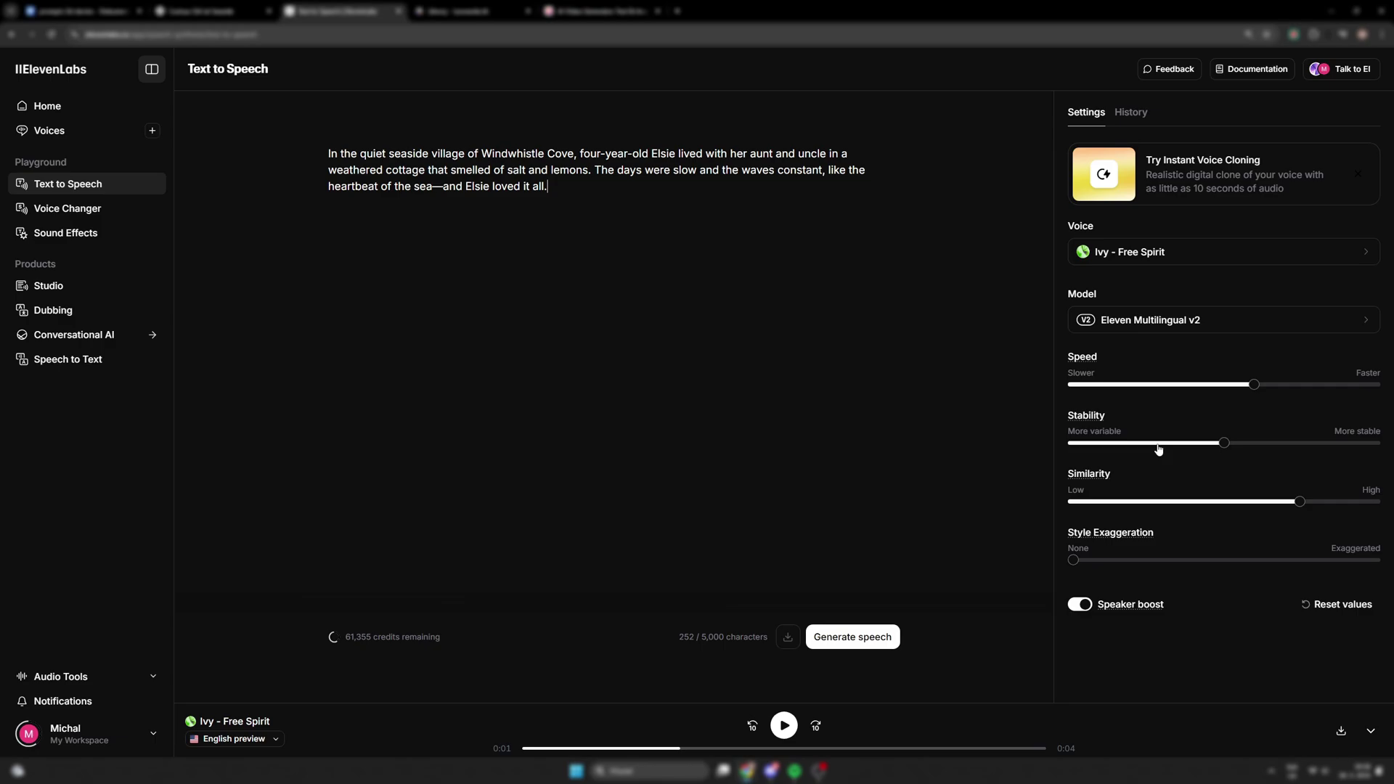
left_click(844, 644)
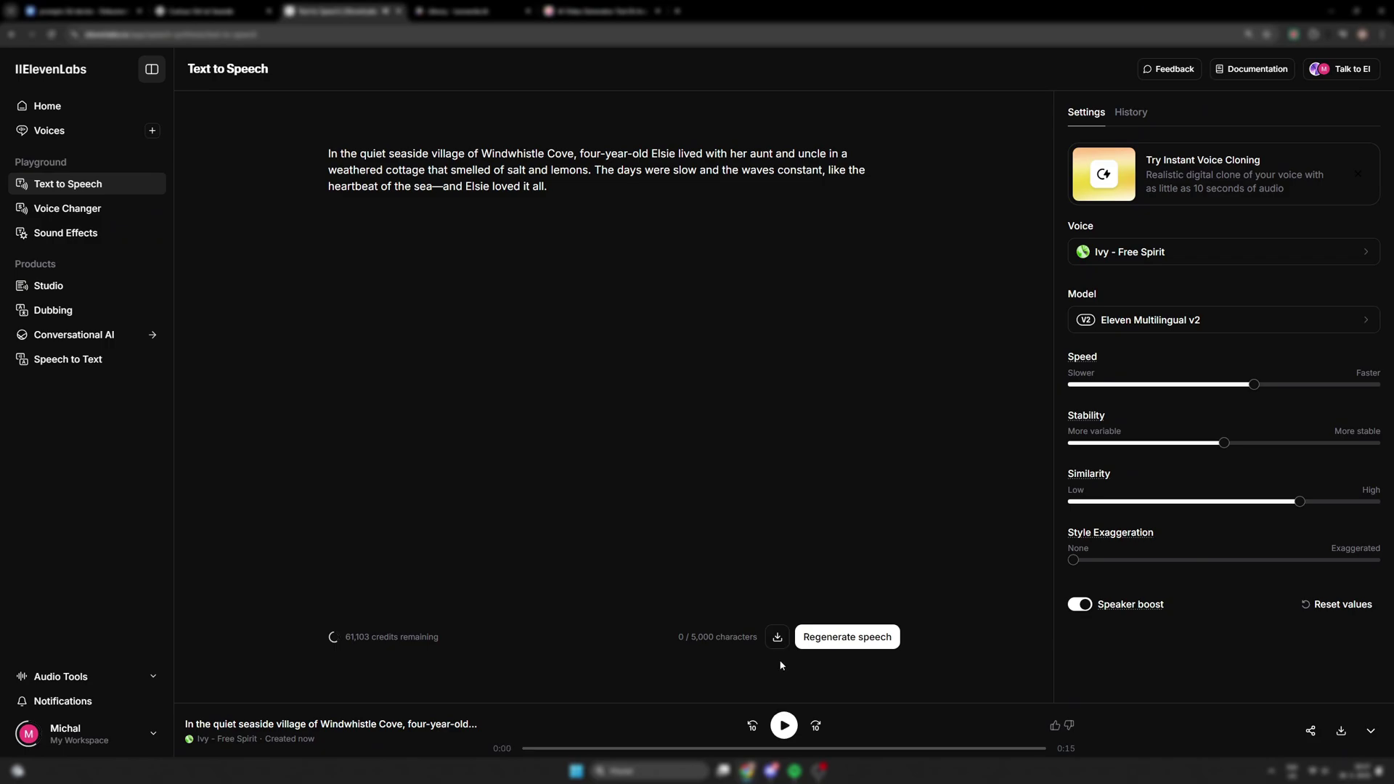
left_click(778, 639)
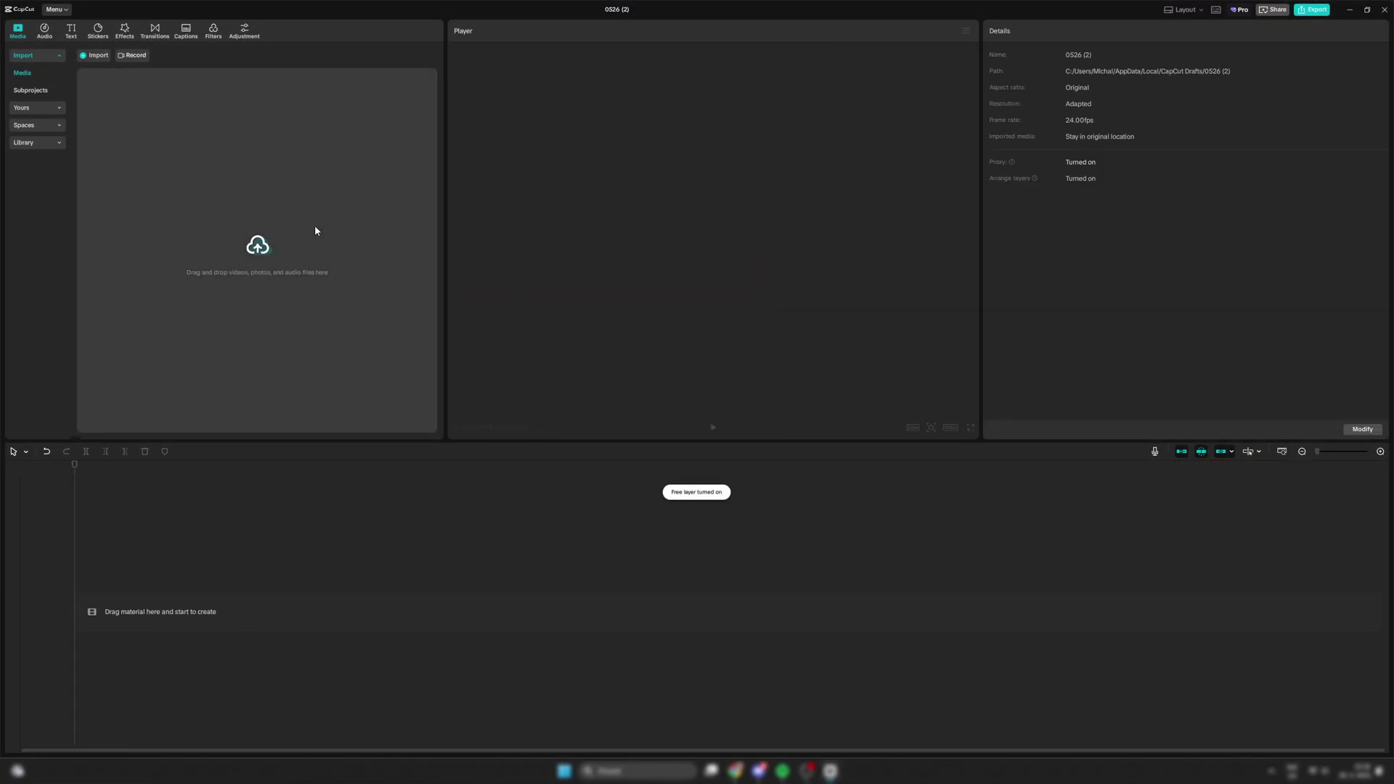
Start importing media into the new blank CapCut project
left_click(316, 225)
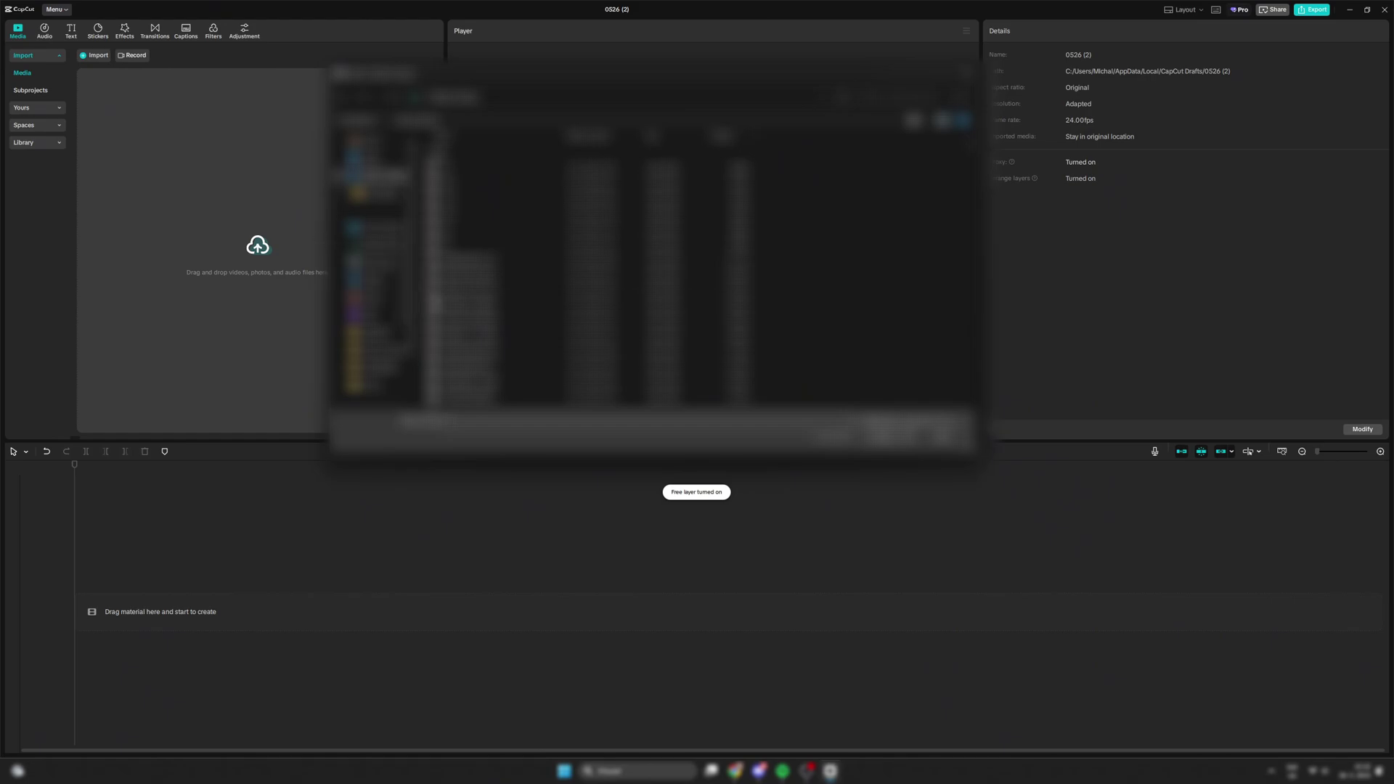
Confirm the import and line up the narration clips (00:19, 00:18, 00:08, 00:12…) end to end on the audio track
left_click(507, 366, "shift")
key("Return")
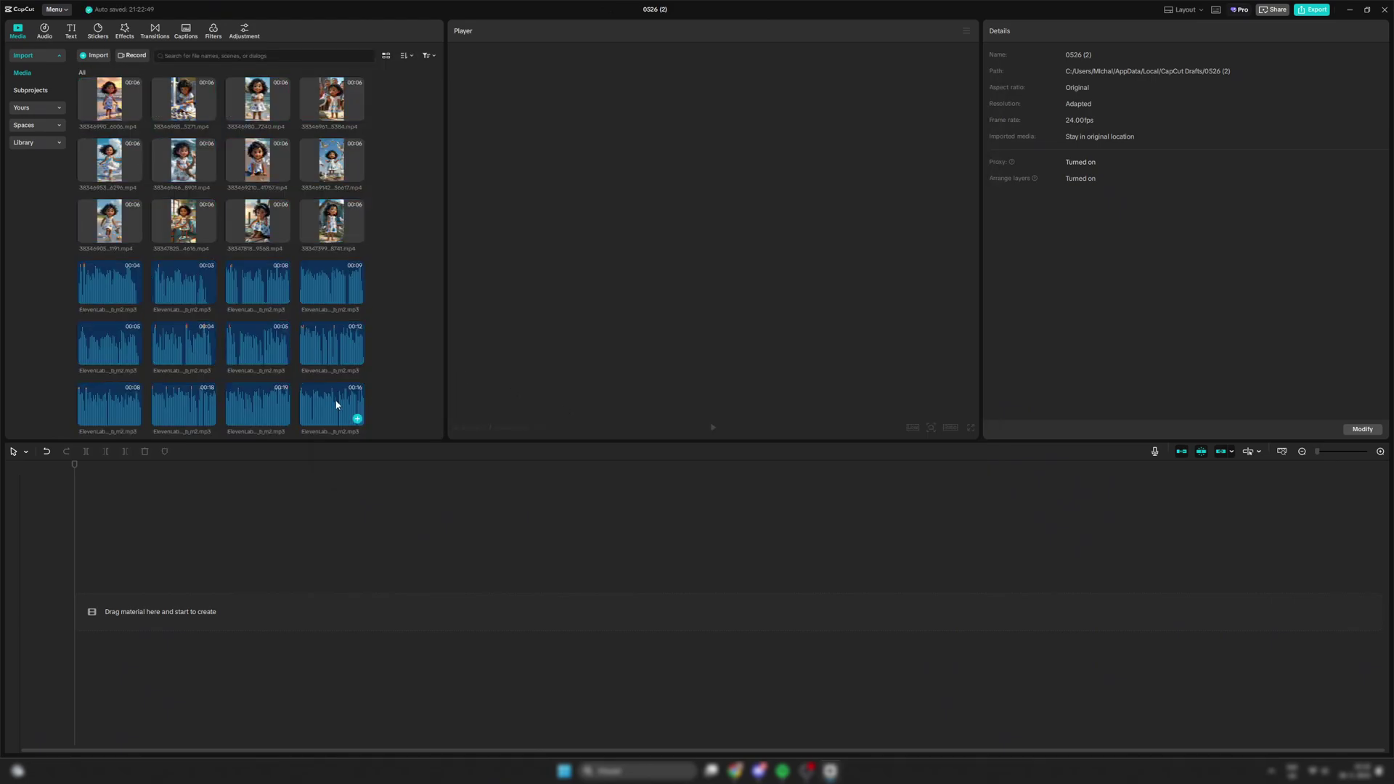
left_click_drag(356, 418, 131, 632)
left_click_drag(254, 406, 546, 650)
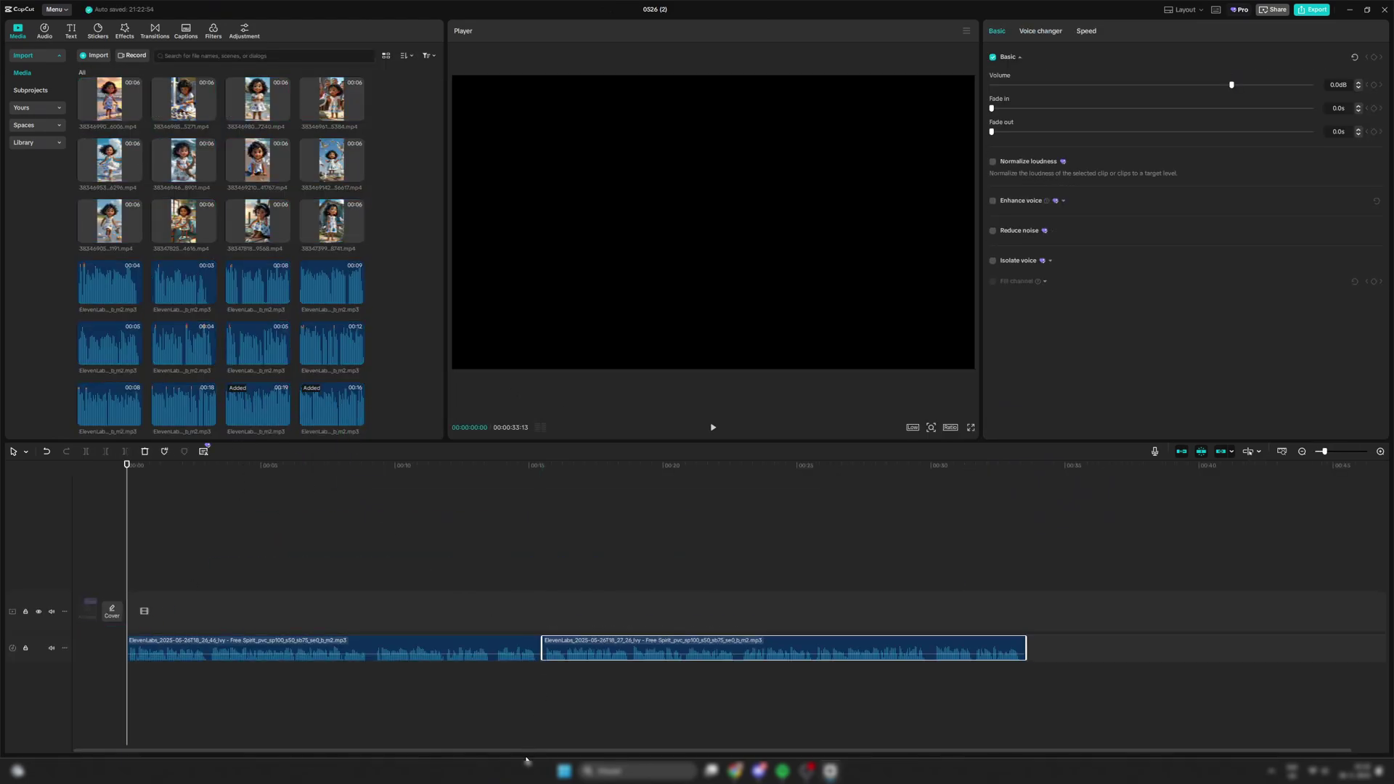
left_click_drag(210, 420, 1032, 653)
left_click_drag(109, 405, 770, 650)
left_click_drag(332, 344, 977, 650)
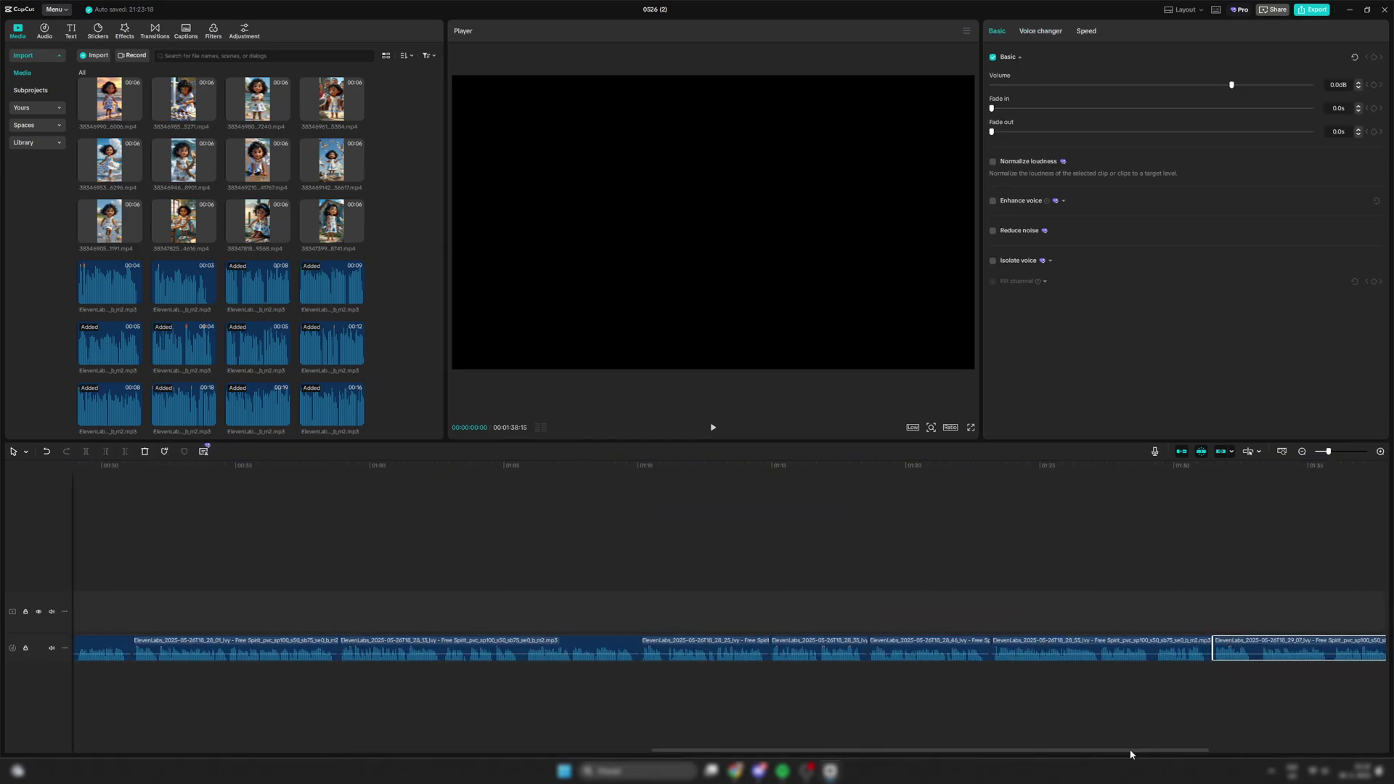
left_click_drag(864, 756, 284, 755)
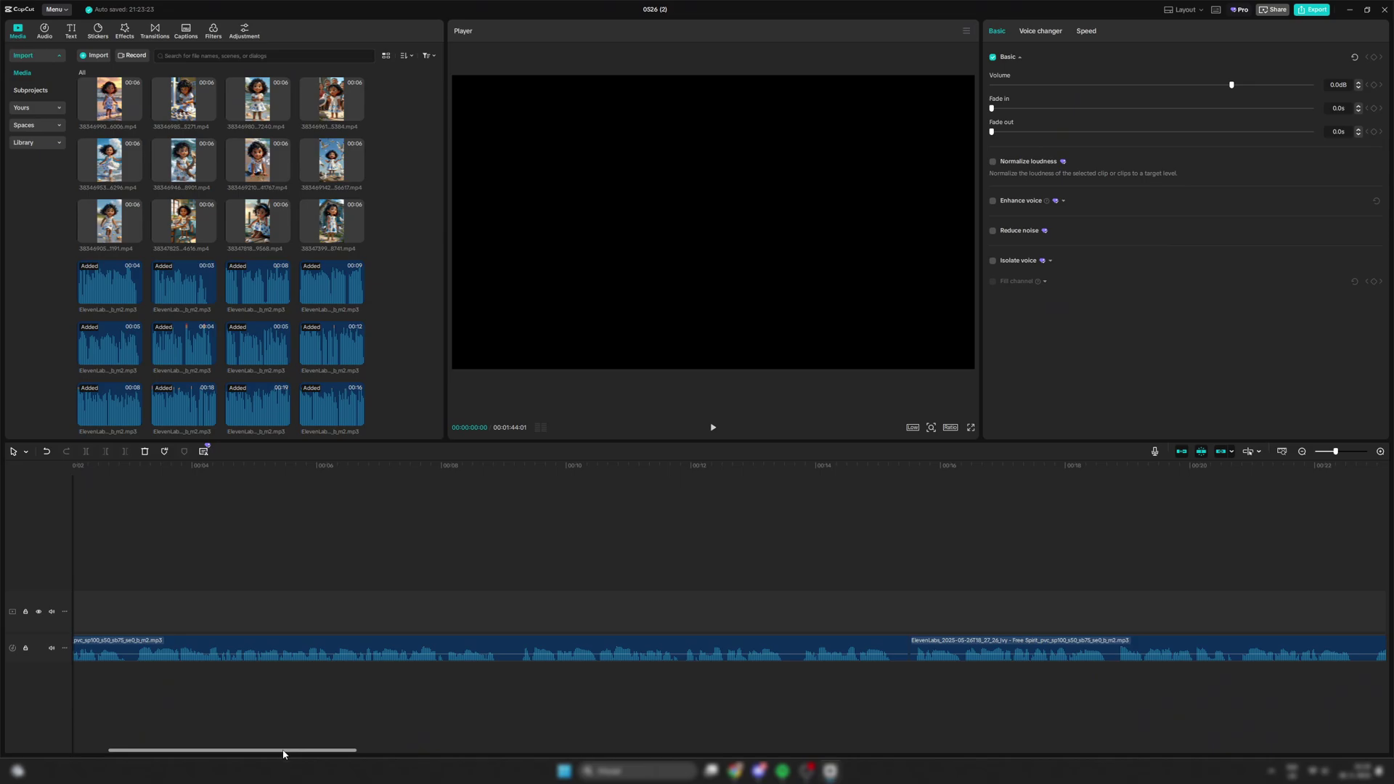
With the Split tool, cut the narration track at two pauses
left_click(13, 455)
left_click(30, 486)
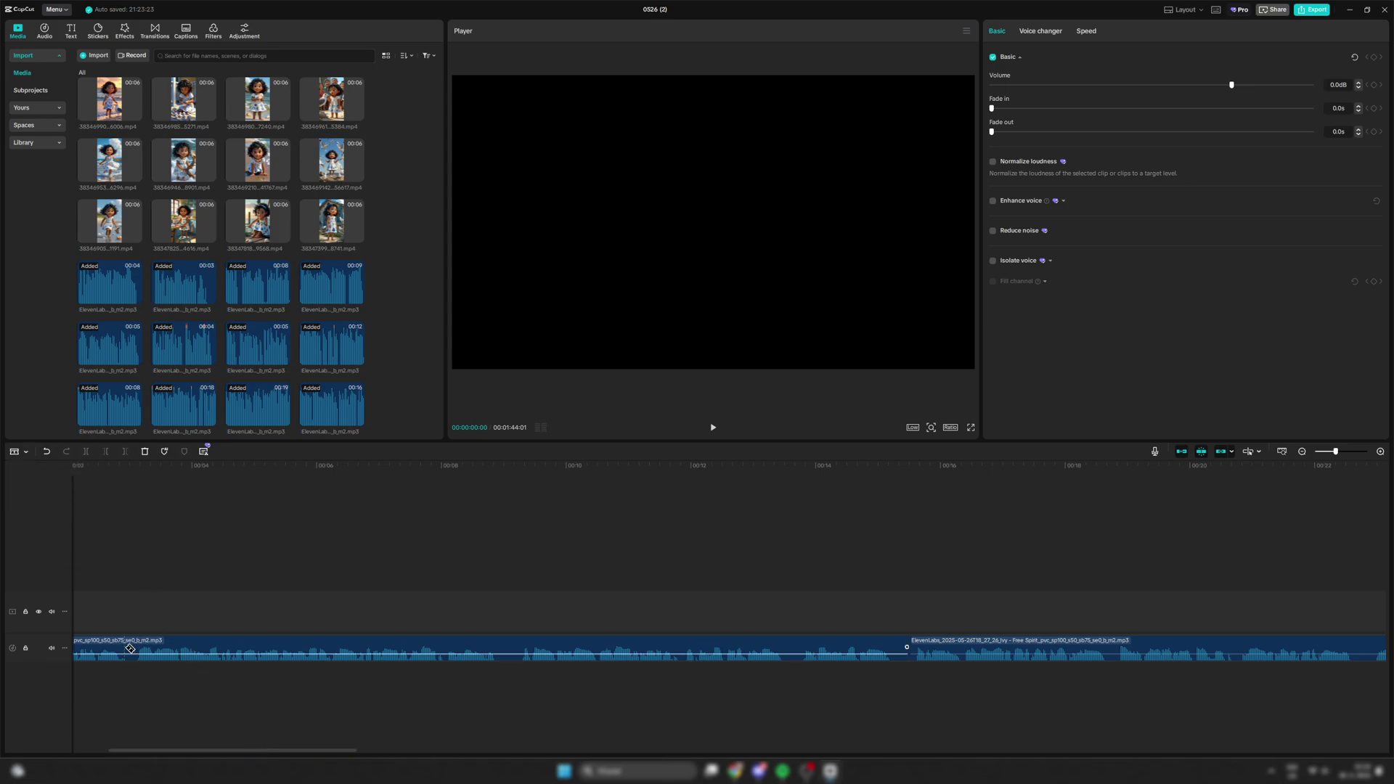
left_click(135, 648)
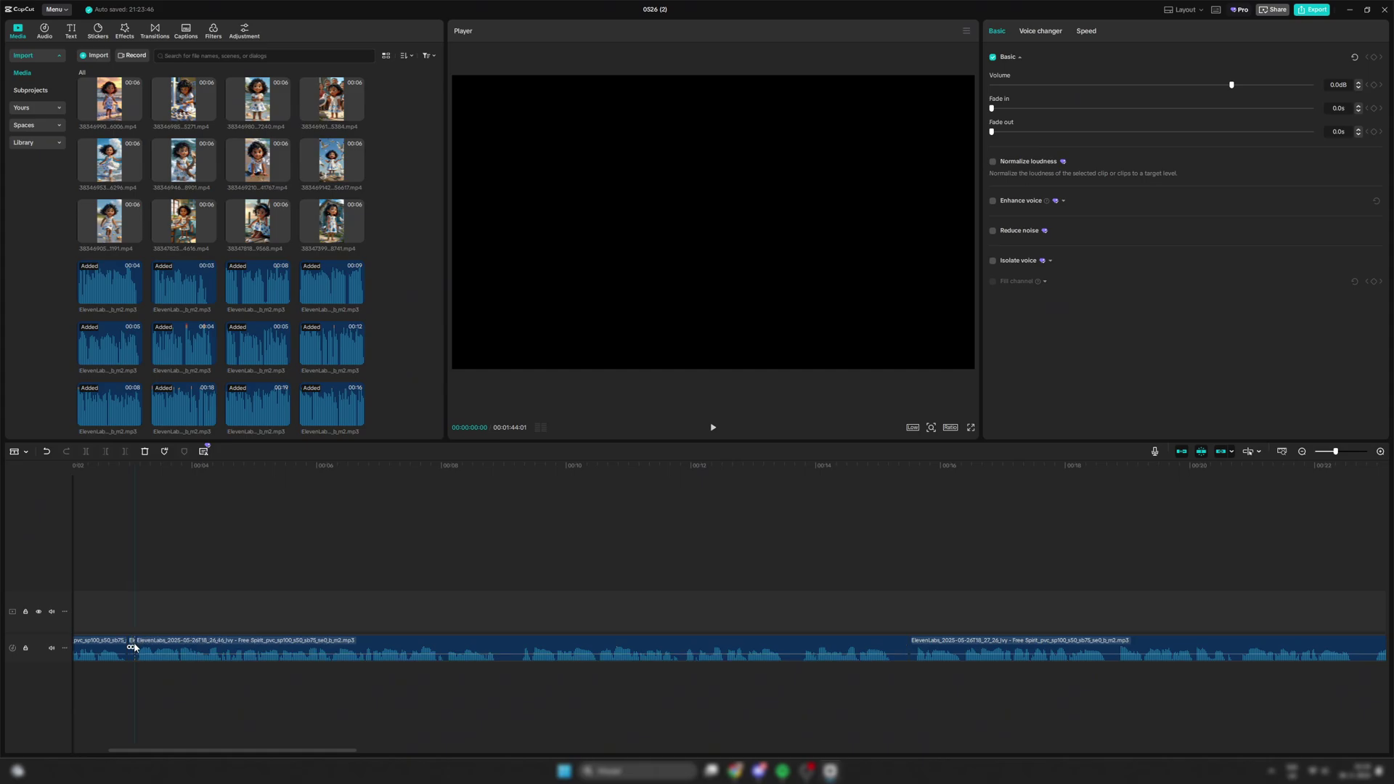
left_click(499, 648)
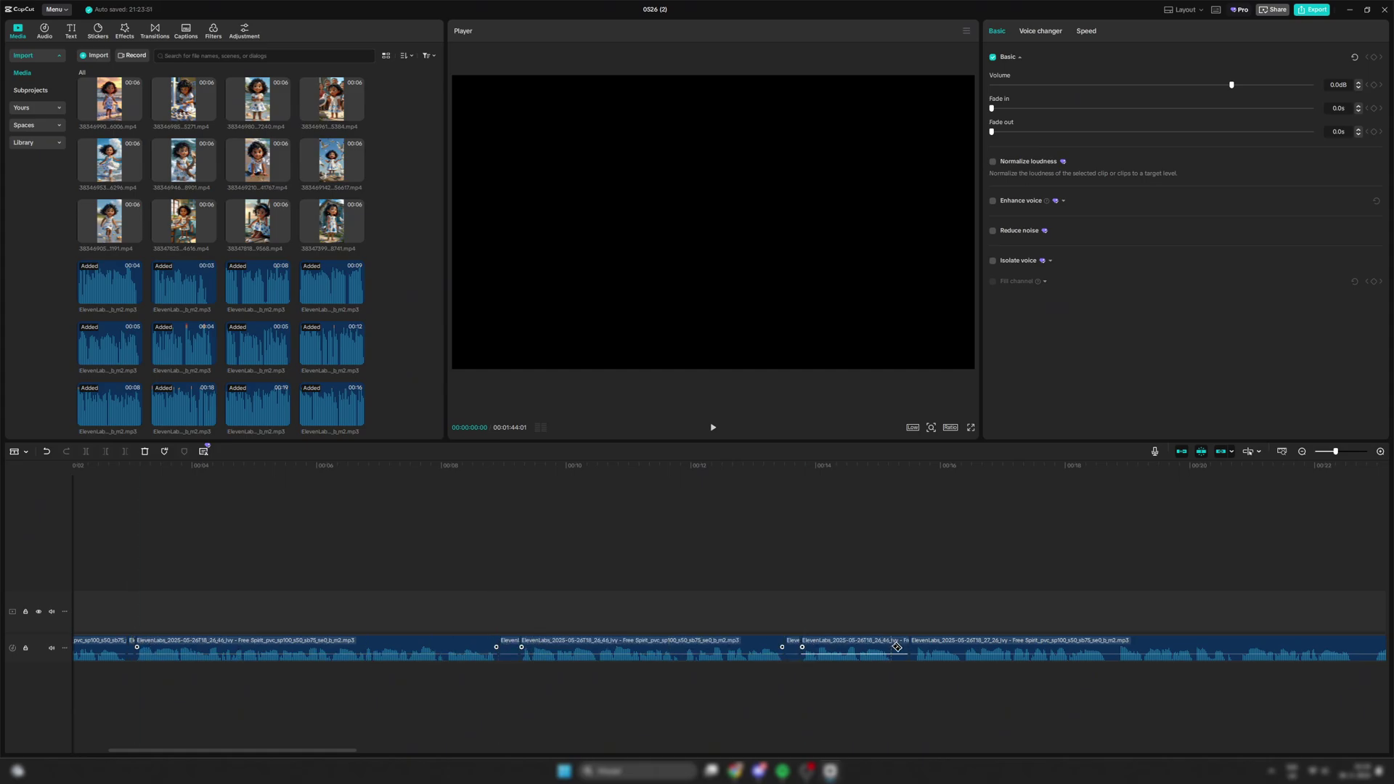
scroll(516, 648, "down", 10)
scroll(510, 647, "up", 10)
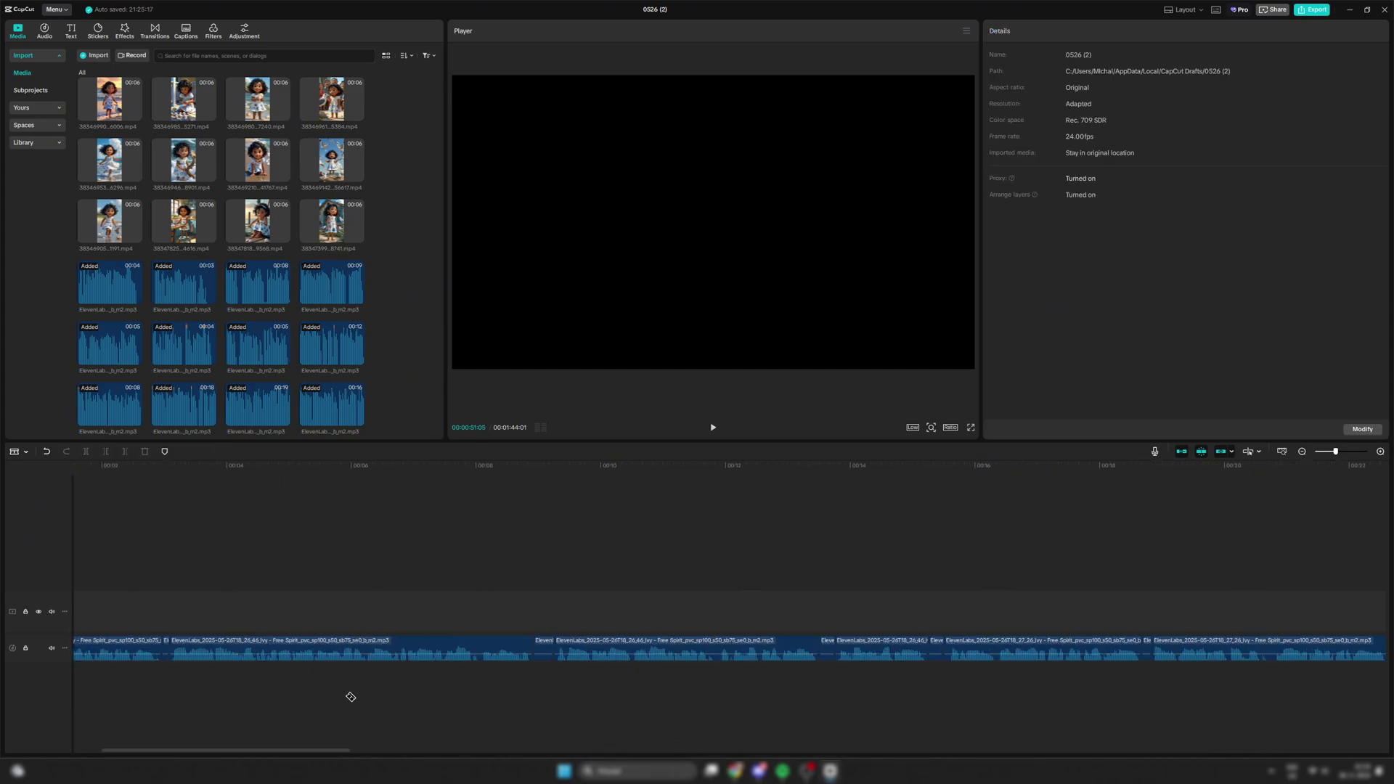
Switch back to Select and delete the short leftover audio pieces along the track
left_click(25, 451)
left_click(31, 477)
left_click(166, 654)
key("Delete")
left_click(544, 652)
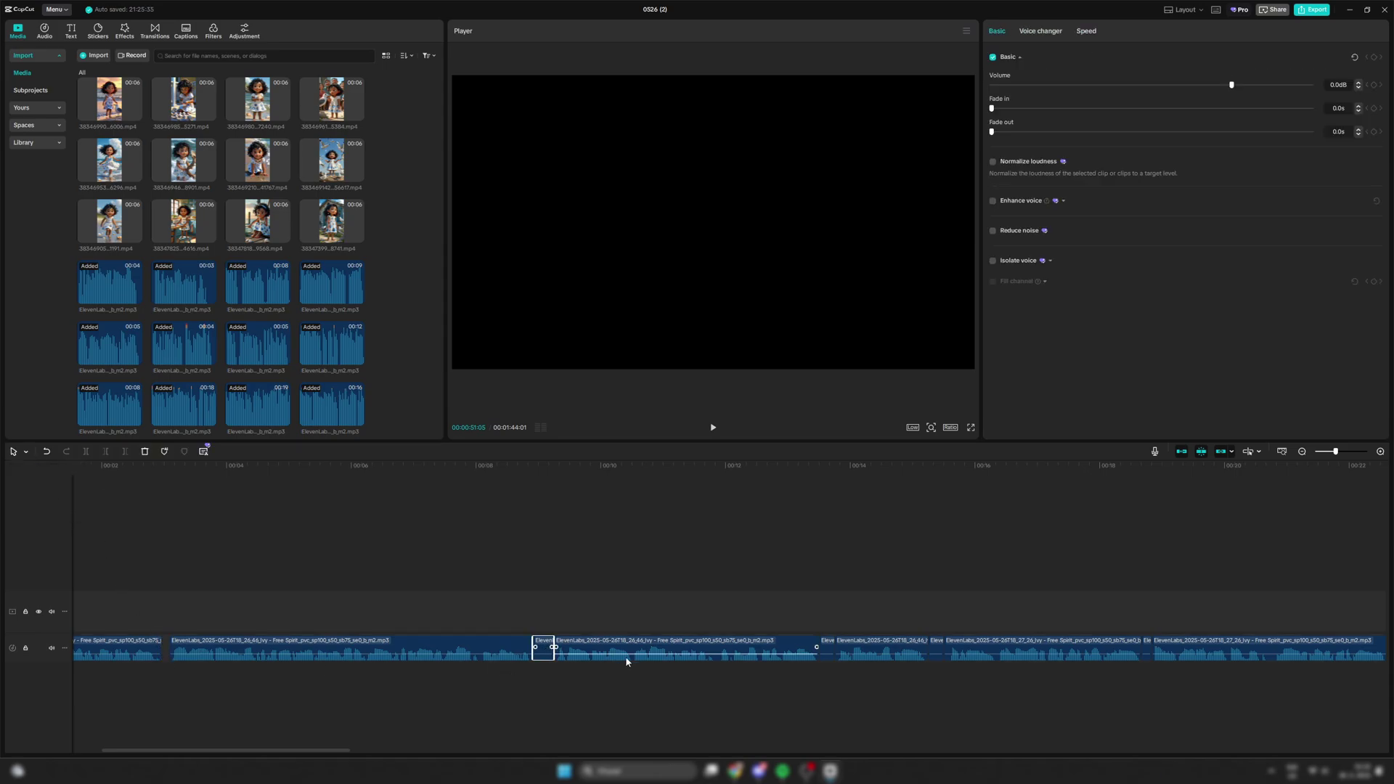
key("Delete")
left_click(828, 653)
key("Delete")
left_click_drag(330, 750, 727, 751)
left_click(1071, 652)
key("Delete")
left_click(1134, 649)
key("Delete")
Move an audio clip later along the track to close the gap
scroll(1133, 648, "down", 5)
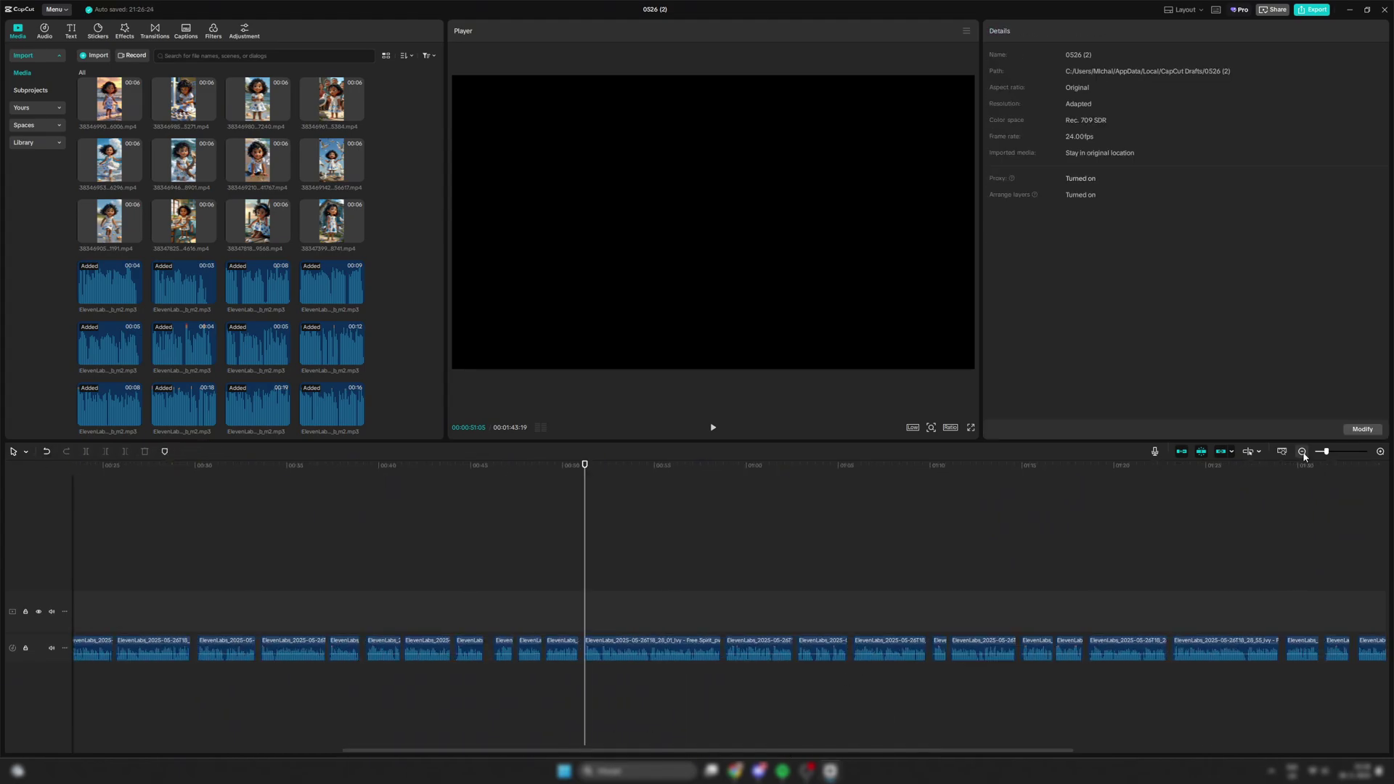
left_click(181, 650)
left_click_drag(263, 645, 973, 647)
Append the generated seaside video clips one after another on the video track above the narration
left_click_drag(331, 225, 141, 602)
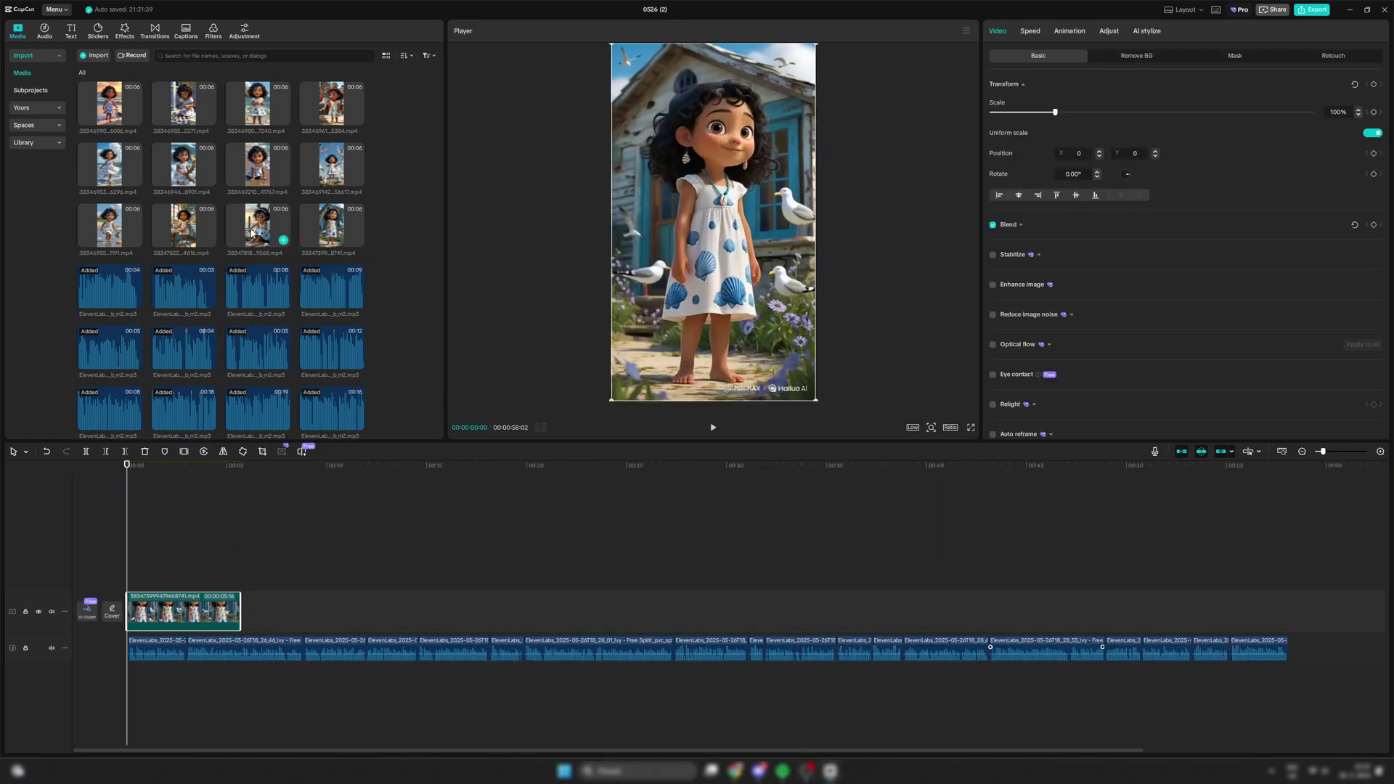
left_click_drag(258, 225, 298, 610)
left_click(209, 239)
left_click(135, 239)
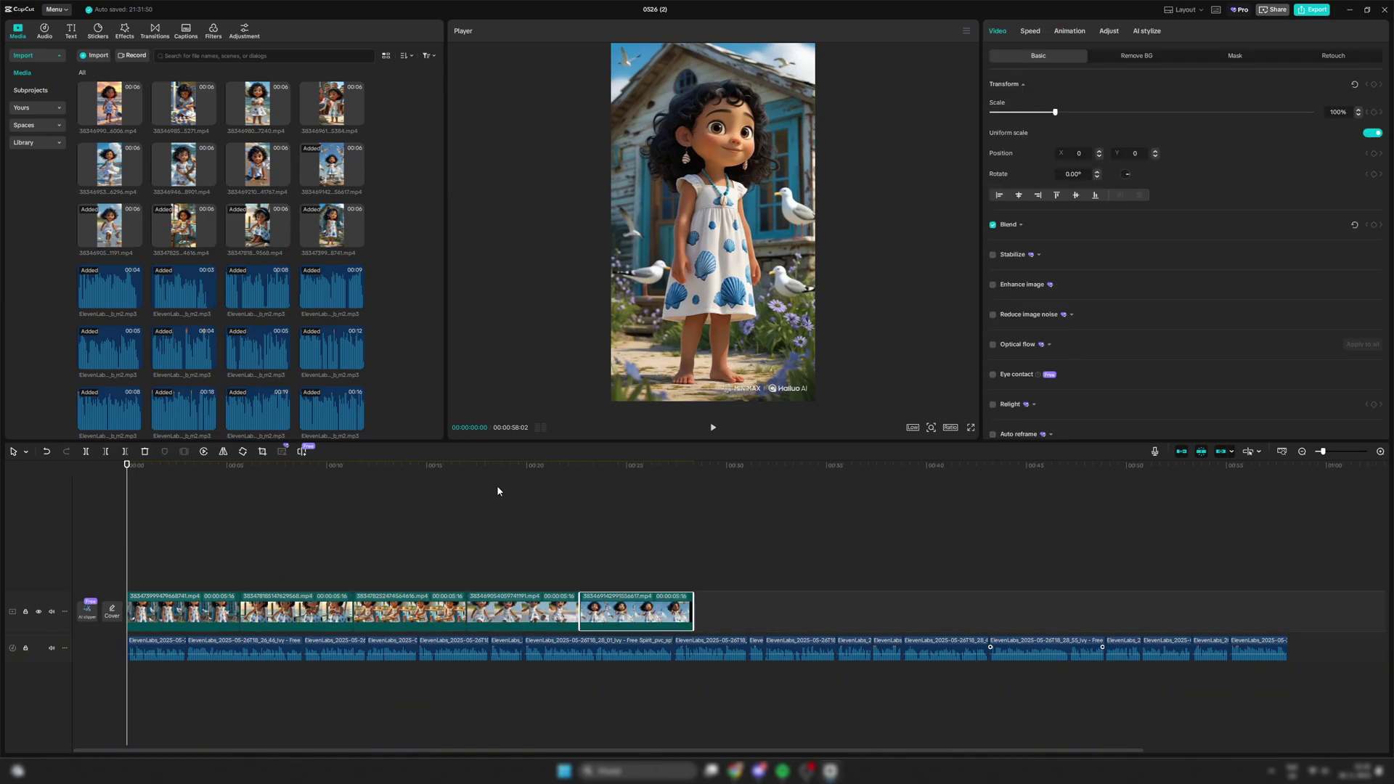
left_click_drag(109, 104, 653, 218)
left_click_drag(132, 472, 304, 508)
scroll(1292, 483, "down", 3)
scroll(240, 753, "up", 3)
left_click_drag(124, 613, 305, 572)
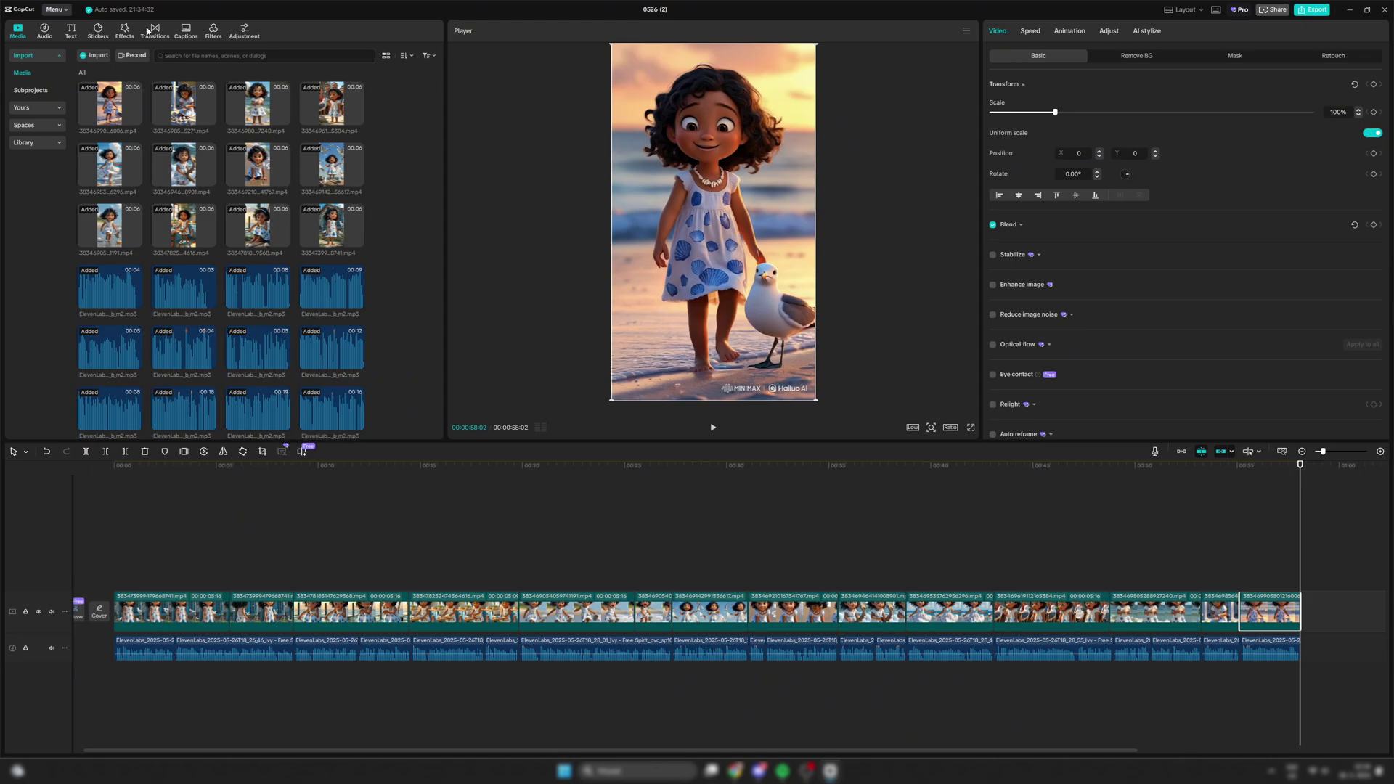
Drop the Mix transition from Favorites between the first two clips and apply it to all clips
left_click(154, 29)
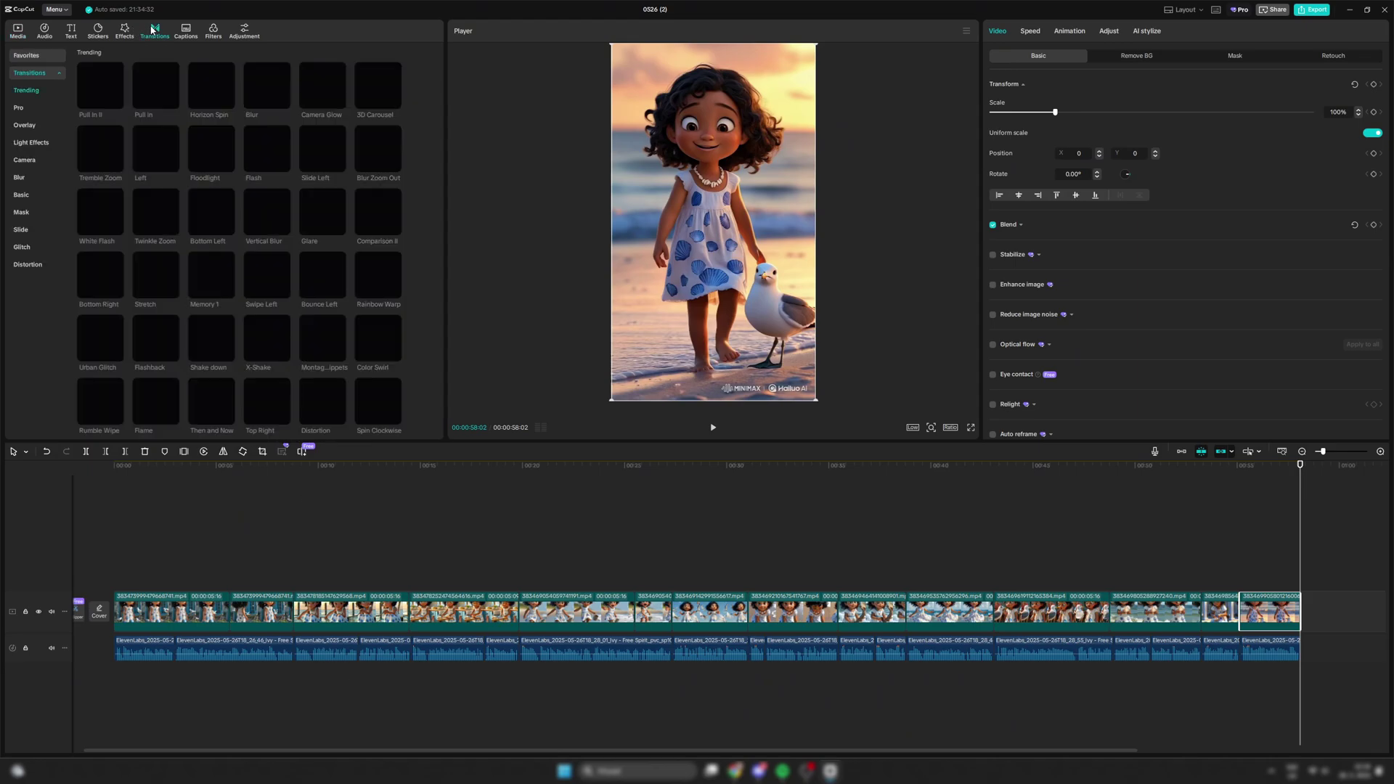
left_click(29, 57)
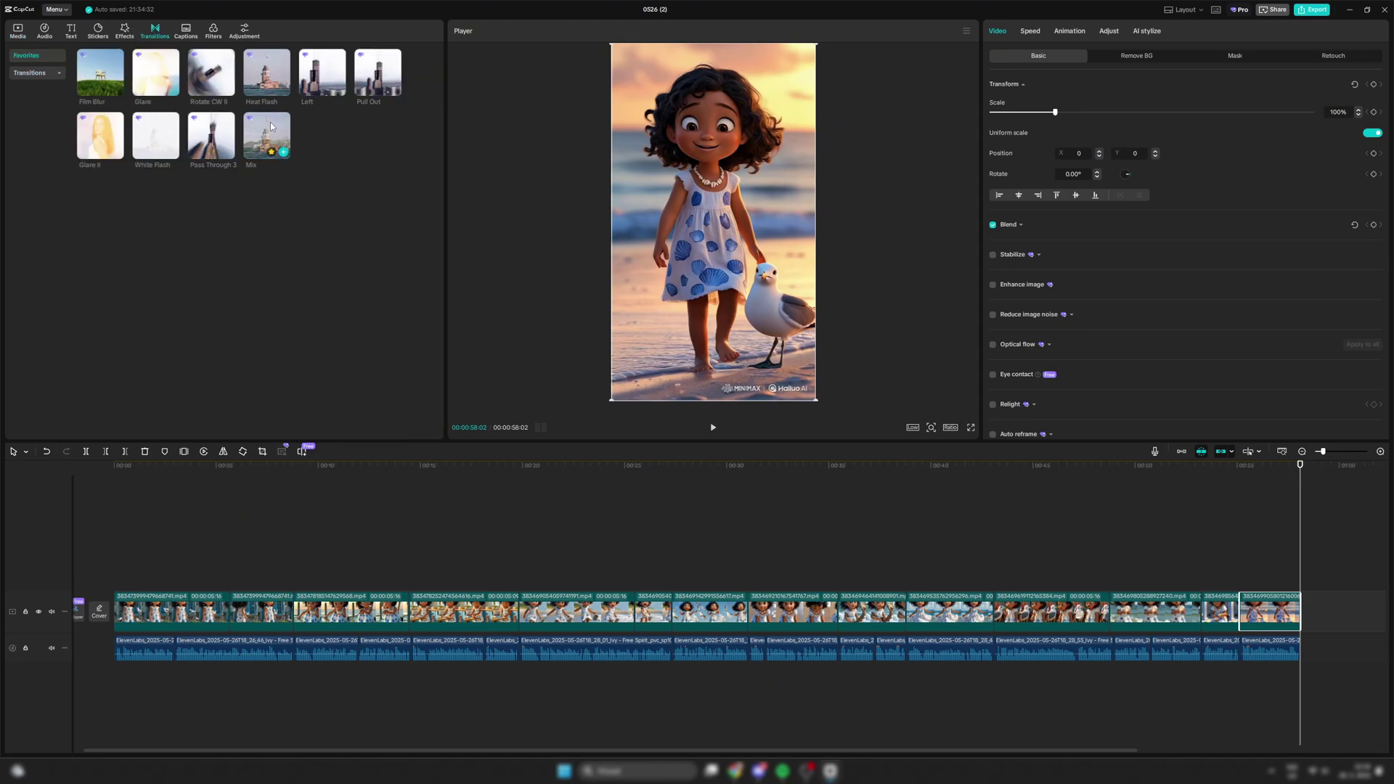
left_click_drag(269, 133, 229, 612)
left_click(755, 412)
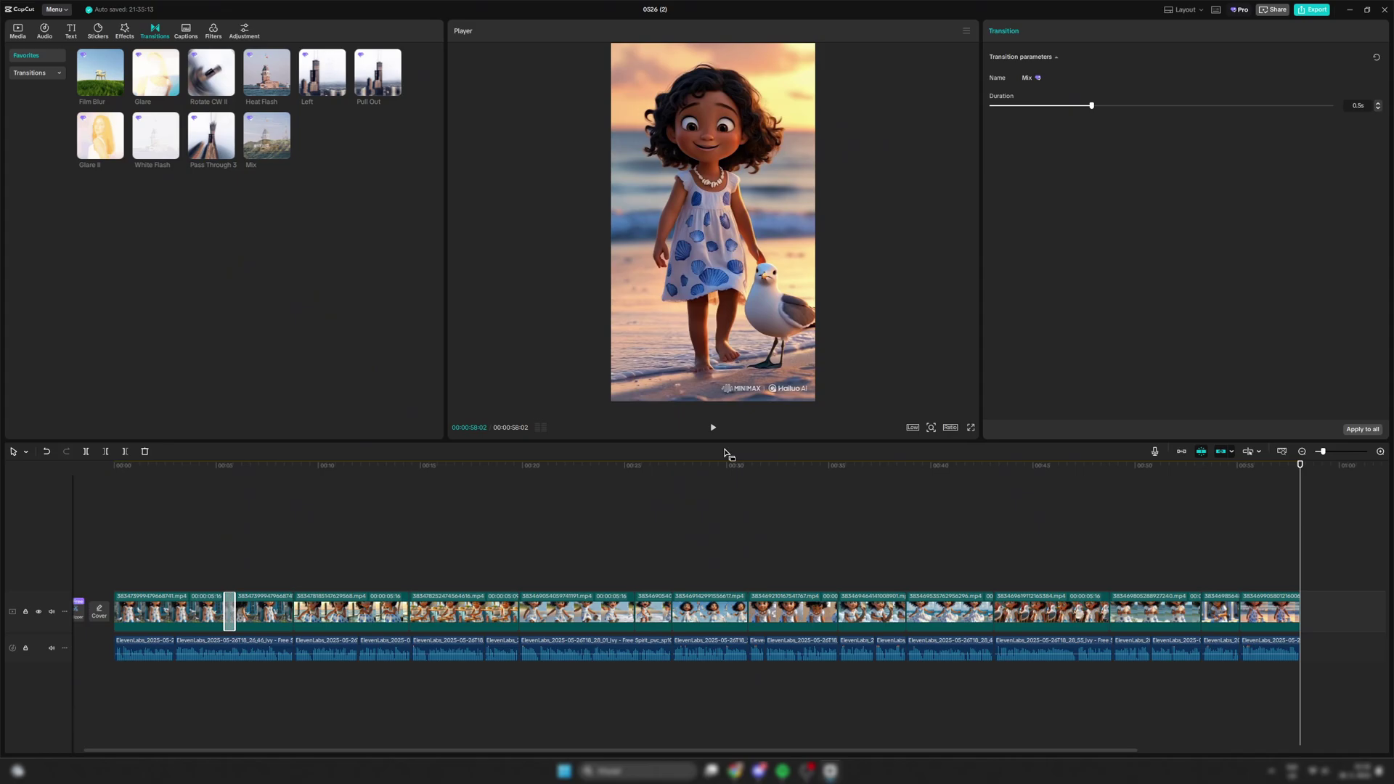
left_click(1368, 430)
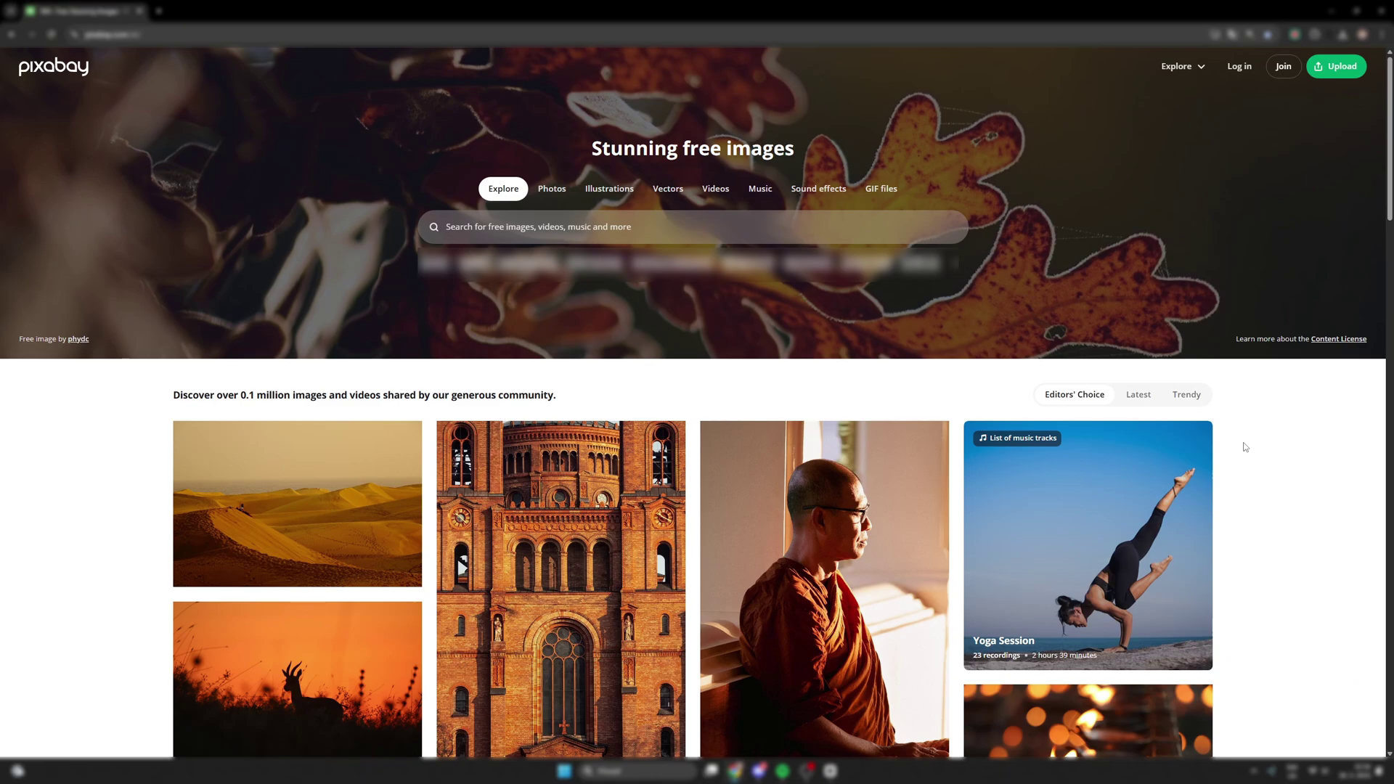
Search Pixabay Music for 'lullaby', preview tracks and download Original Lullaby
scroll(1246, 447, "down", 10)
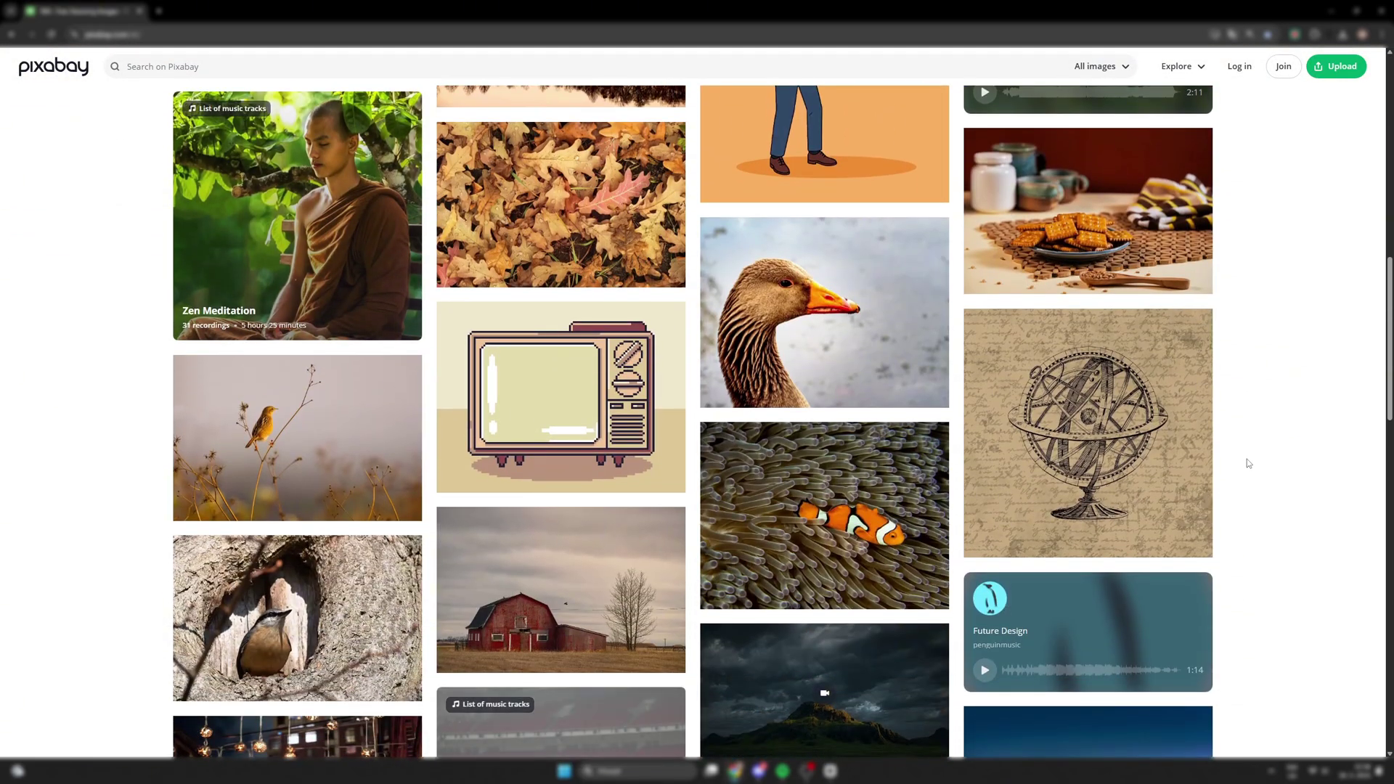
scroll(1249, 463, "up", 10)
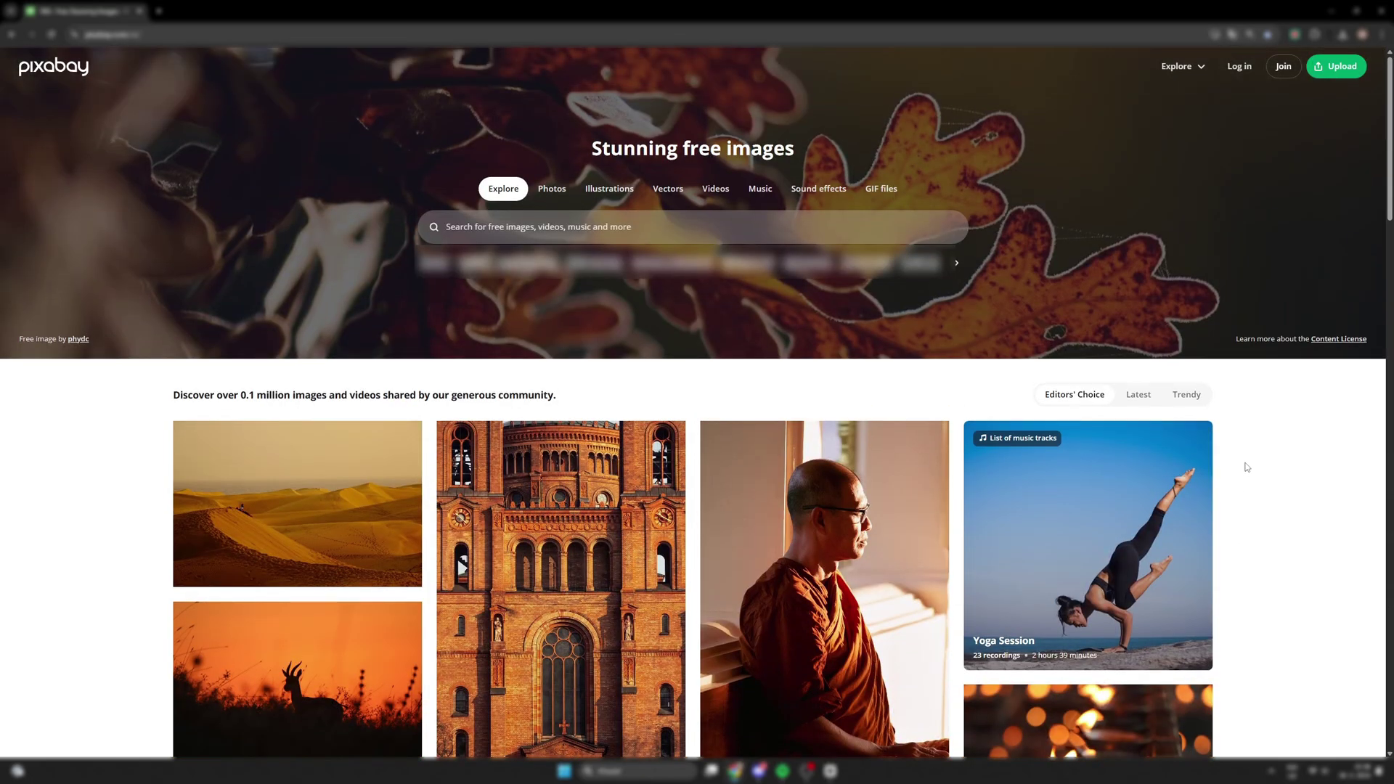
left_click(755, 189)
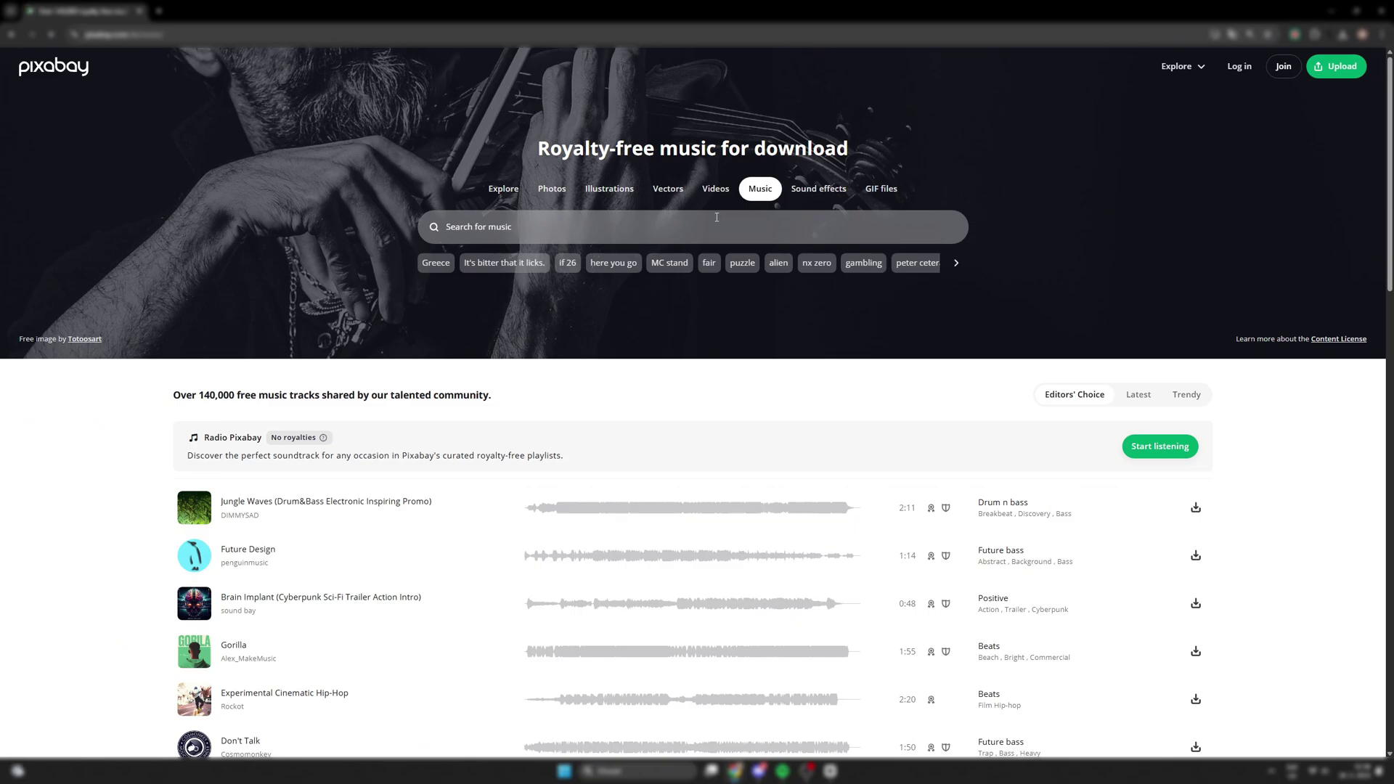
left_click(717, 217)
type("lullaby")
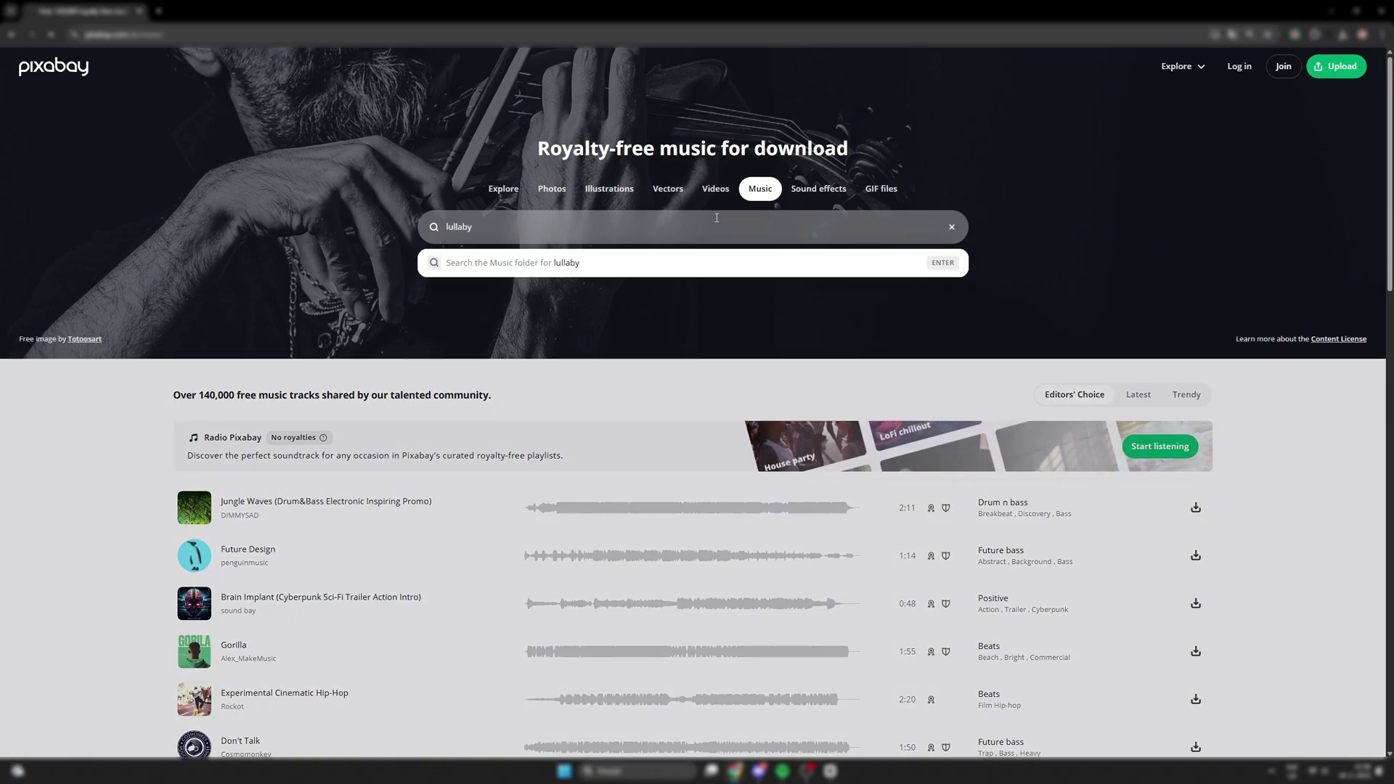
key("Return")
left_click(195, 379)
scroll(195, 378, "down", 4)
left_click(194, 378)
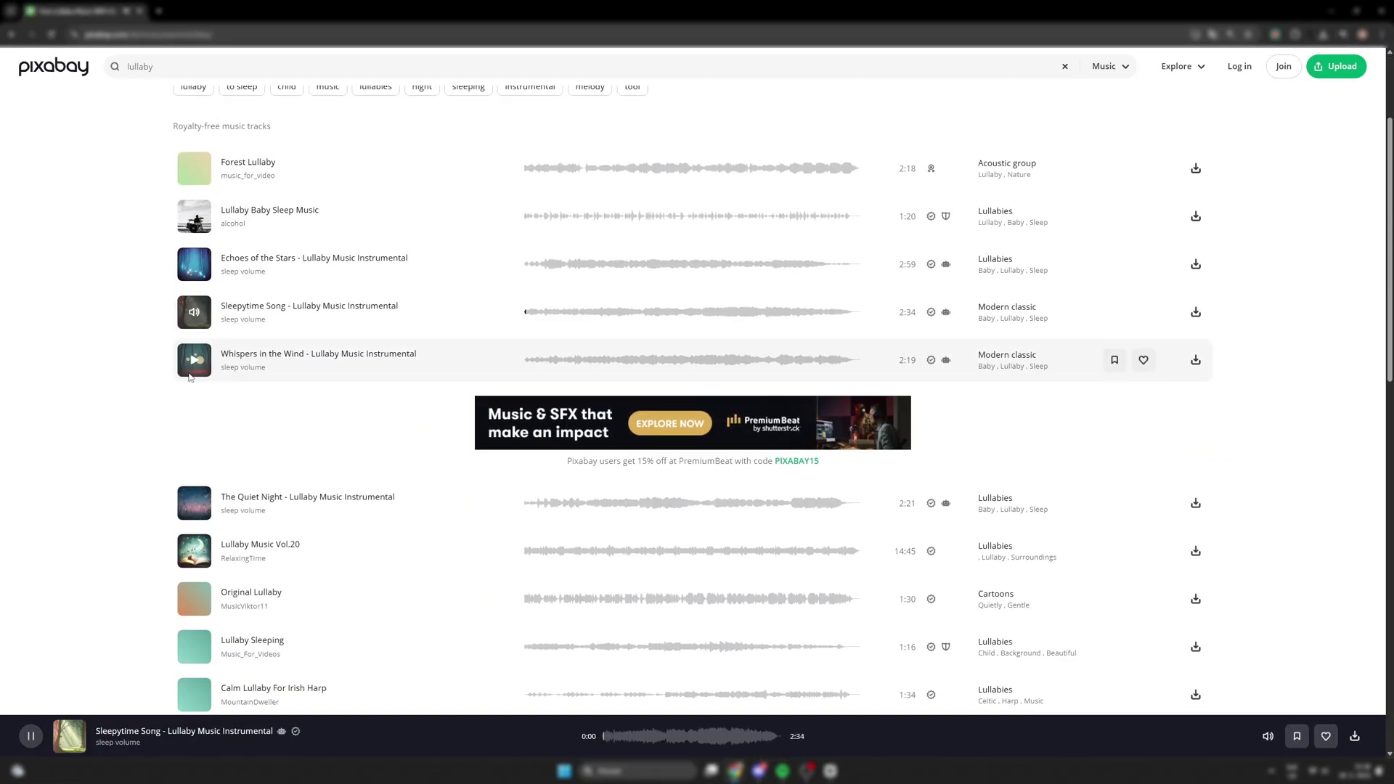
left_click(194, 378)
left_click(194, 490)
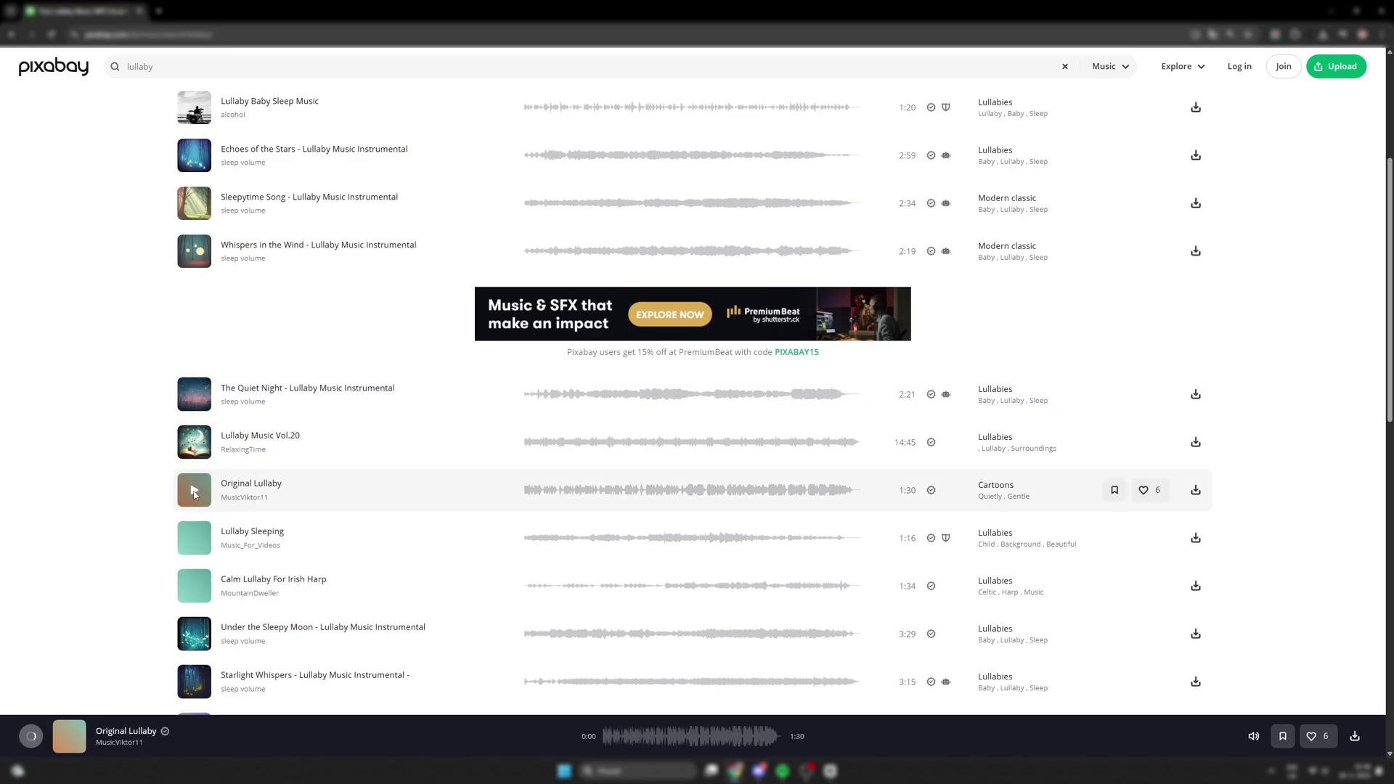
left_click(1196, 491)
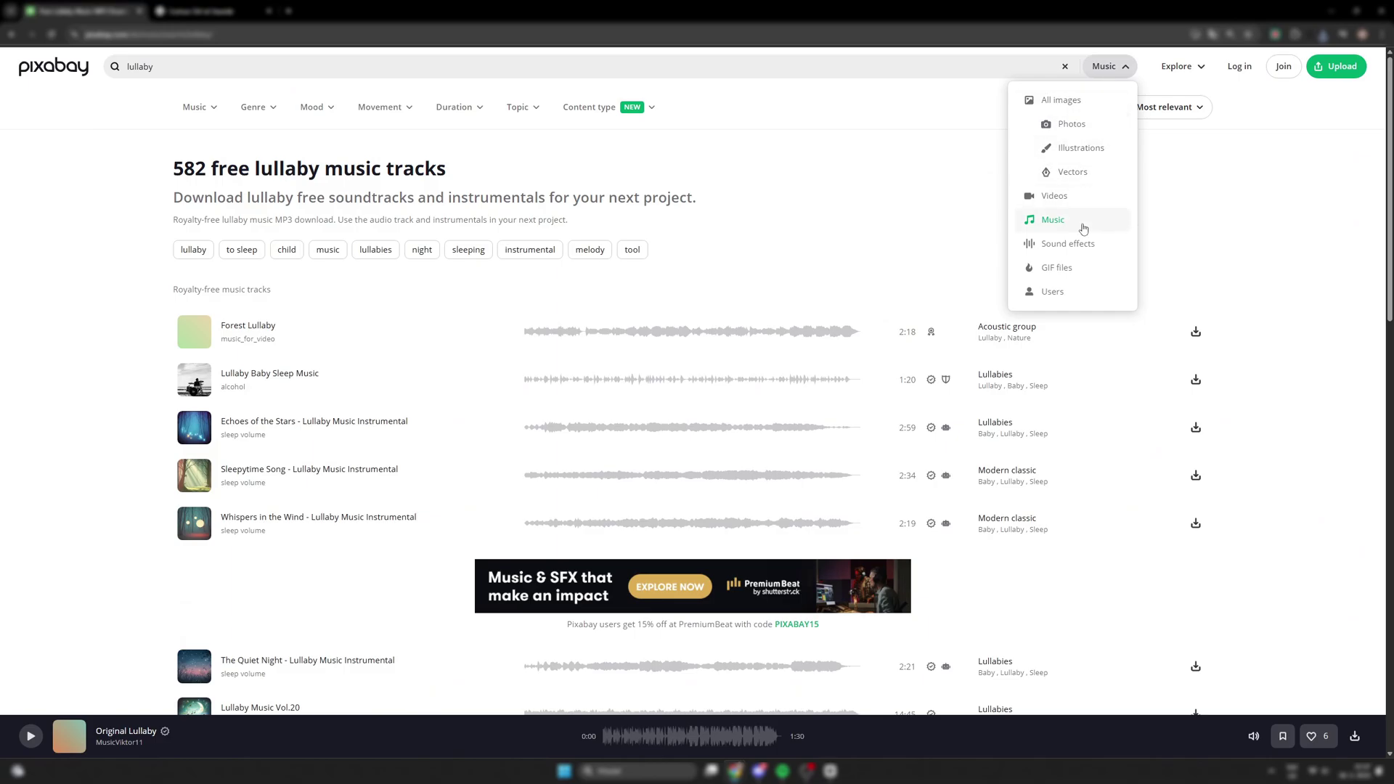
Search sound effects for 'wave' and preview results through Sea and Seagull, wave
left_click(1080, 252)
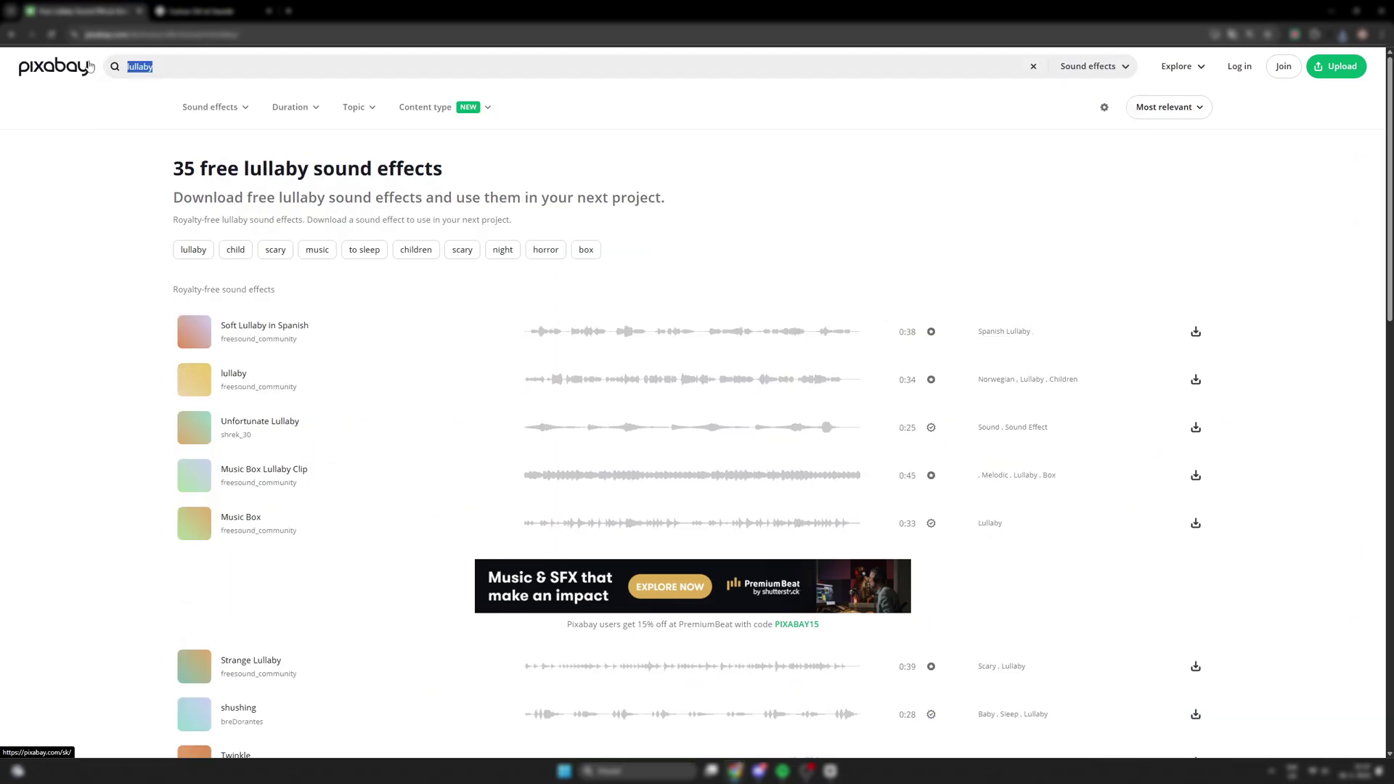
type("wave")
key("Return")
left_click(194, 332)
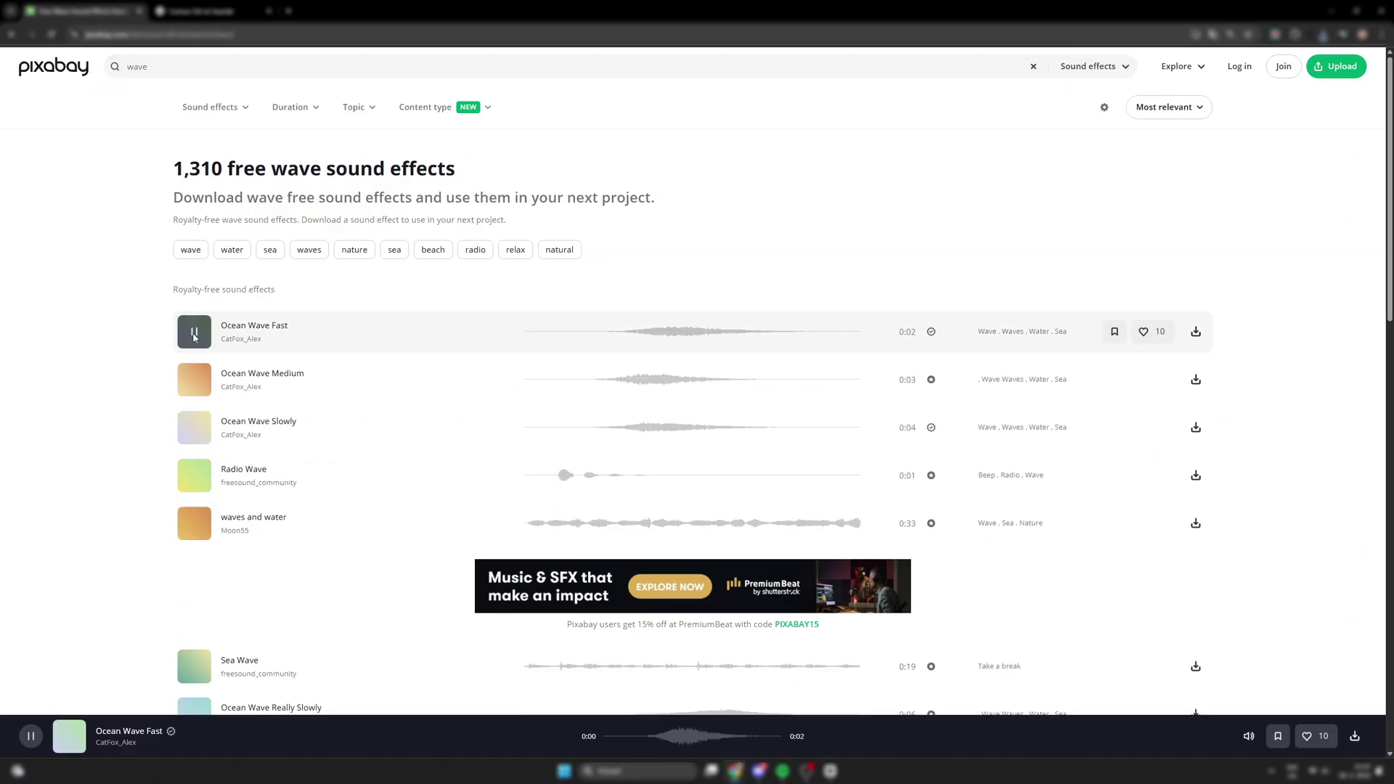
left_click(194, 379)
scroll(194, 390, "down", 1)
left_click(194, 460)
scroll(194, 465, "down", 1)
left_click(194, 499)
left_click(194, 594)
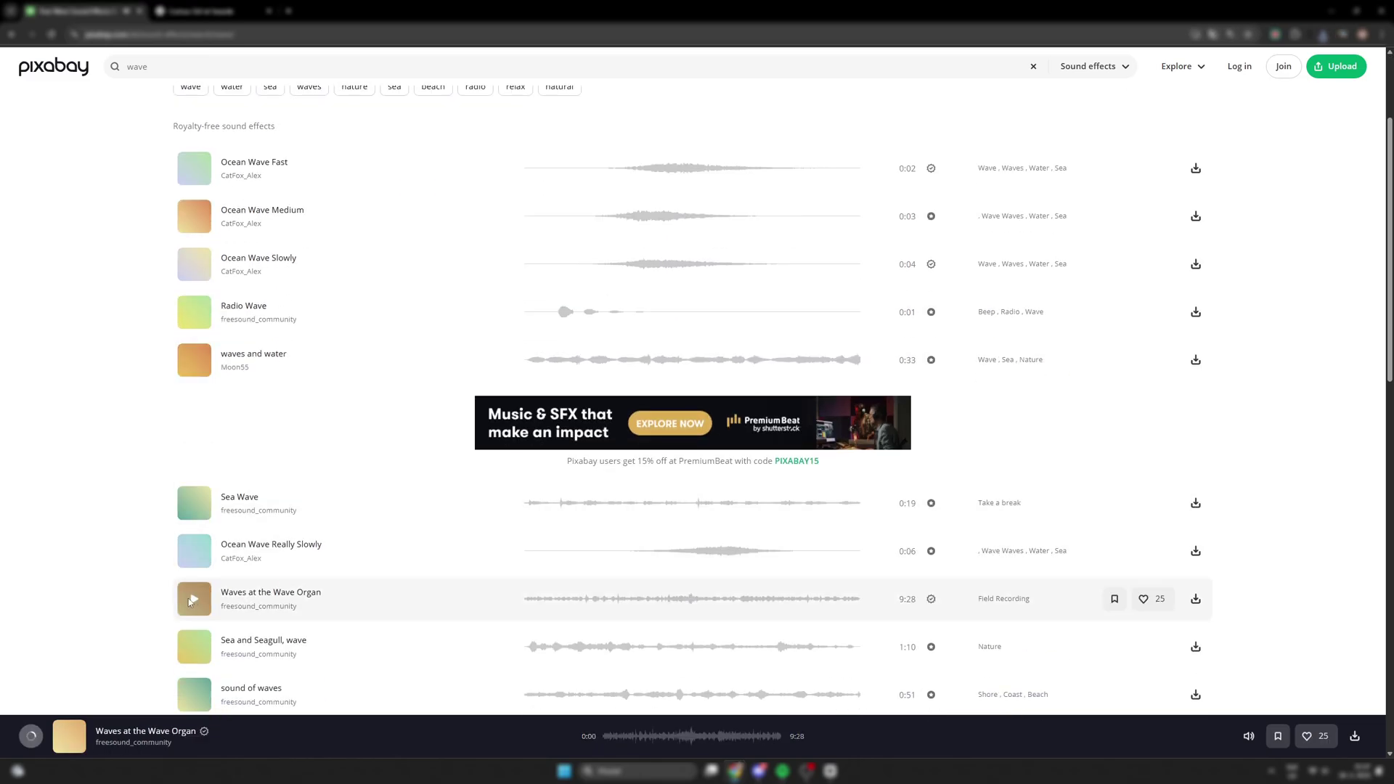
scroll(194, 594, "down", 2)
left_click(194, 538)
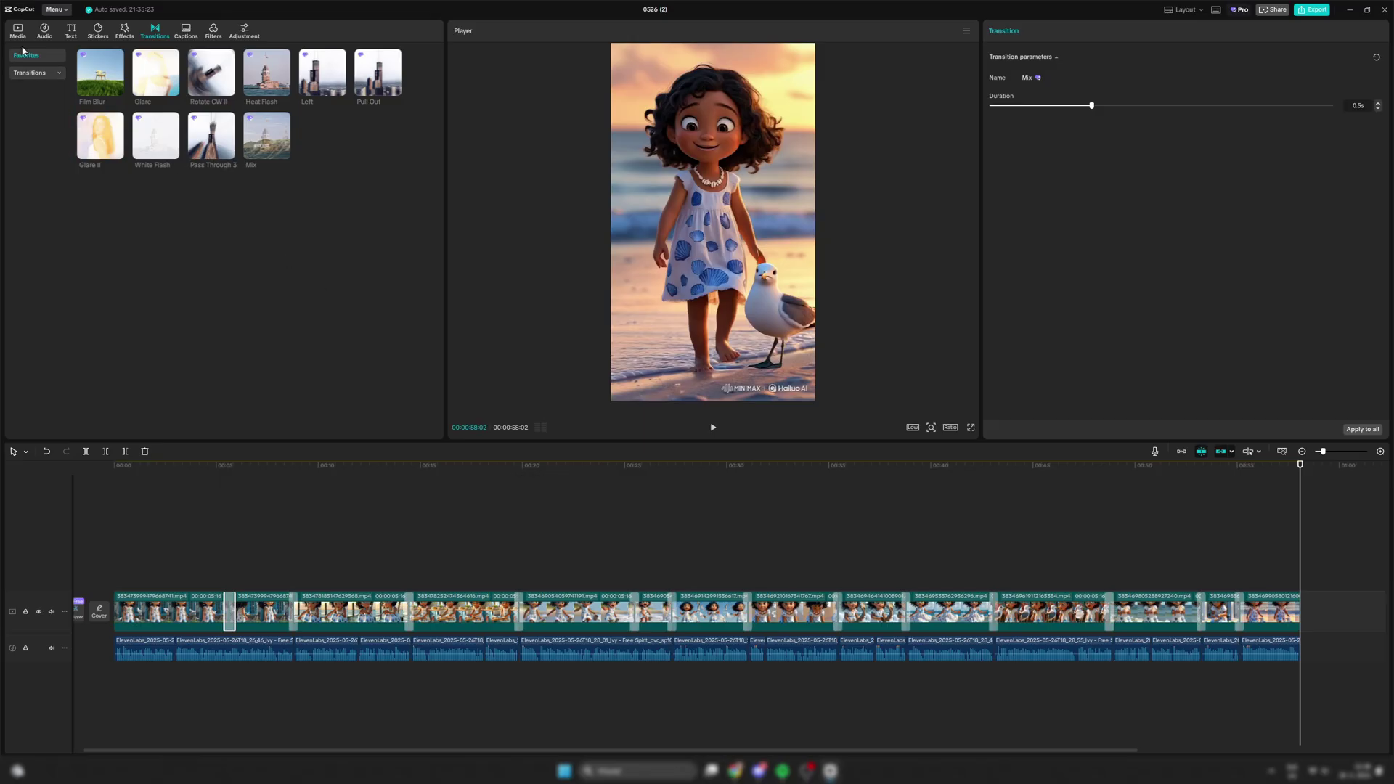
Import the lullaby mp3 onto a new audio track, cut it at the video end and lower its volume
left_click(83, 61)
double_click(465, 200)
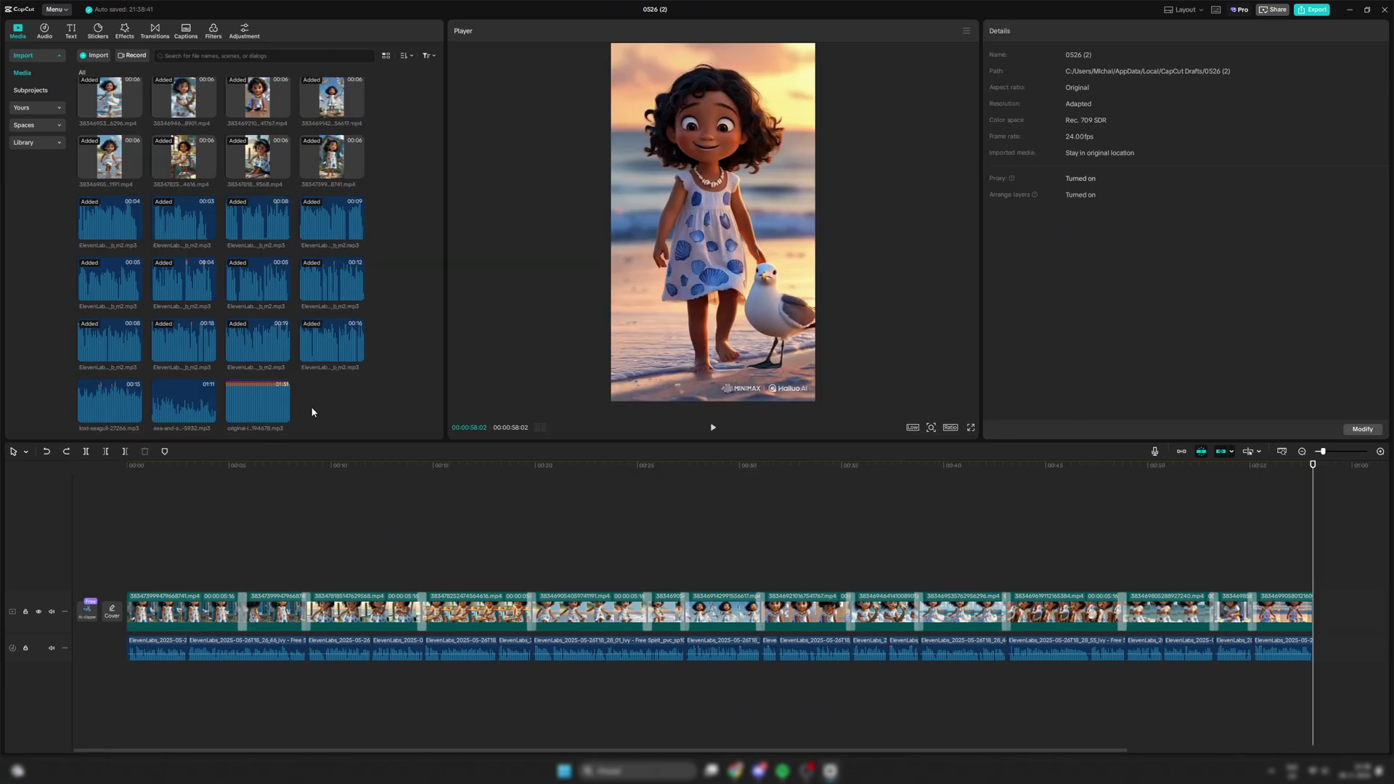
left_click_drag(283, 414, 134, 669)
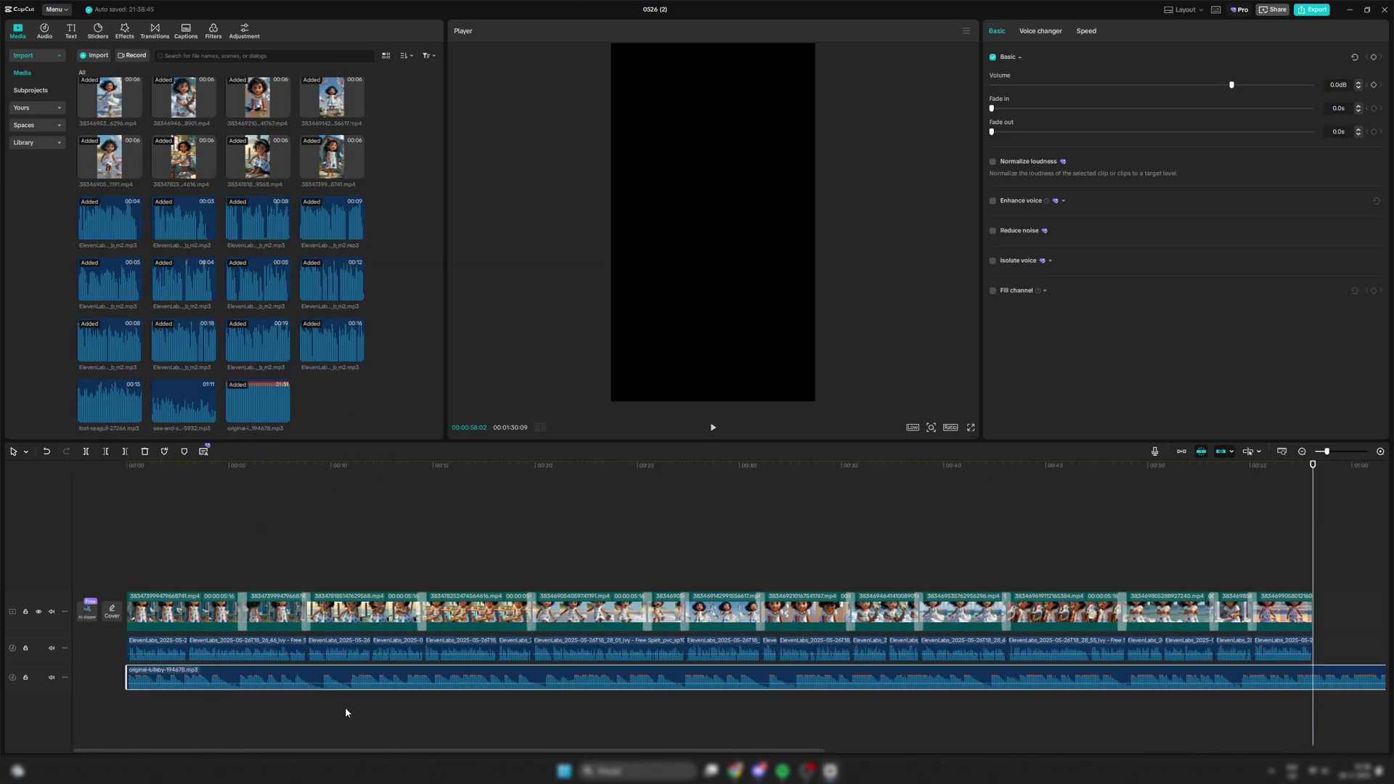
key("w")
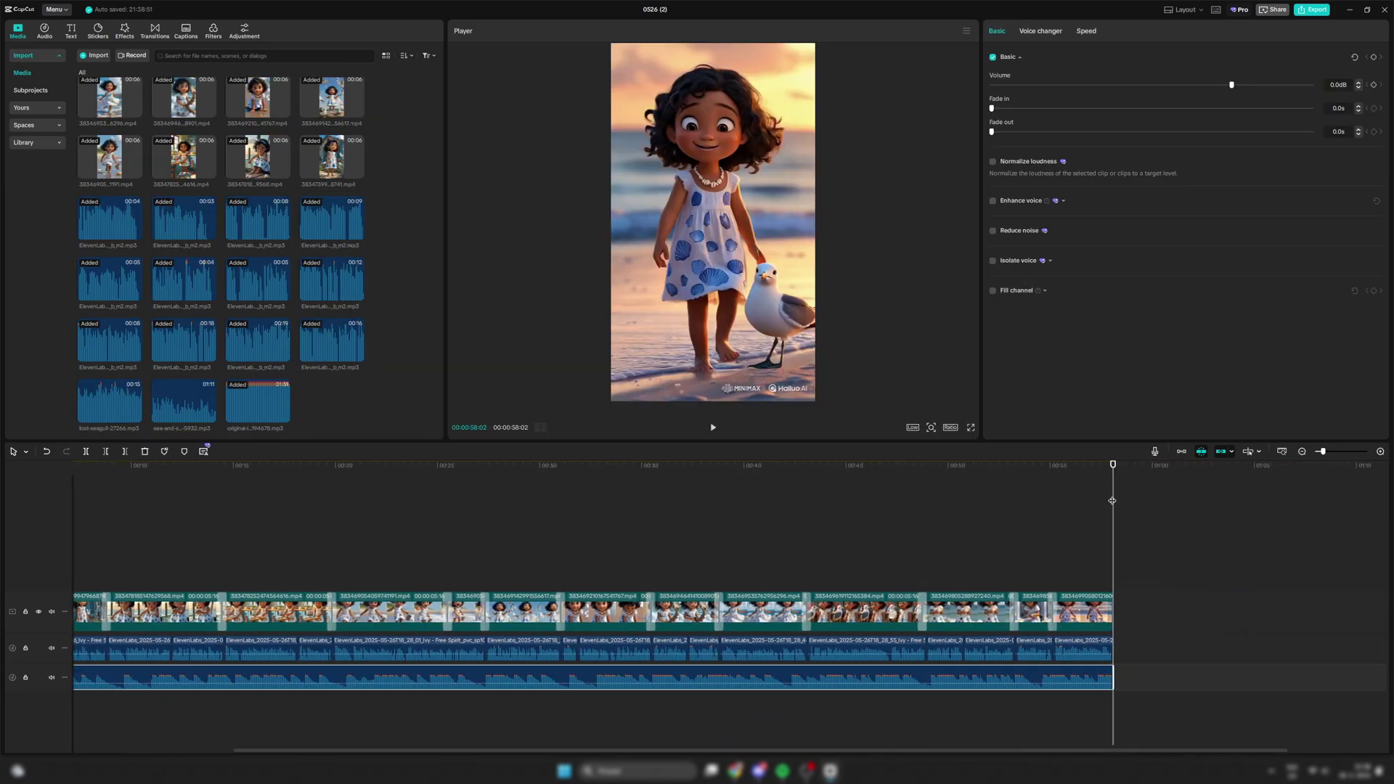
left_click_drag(1232, 85, 1172, 99)
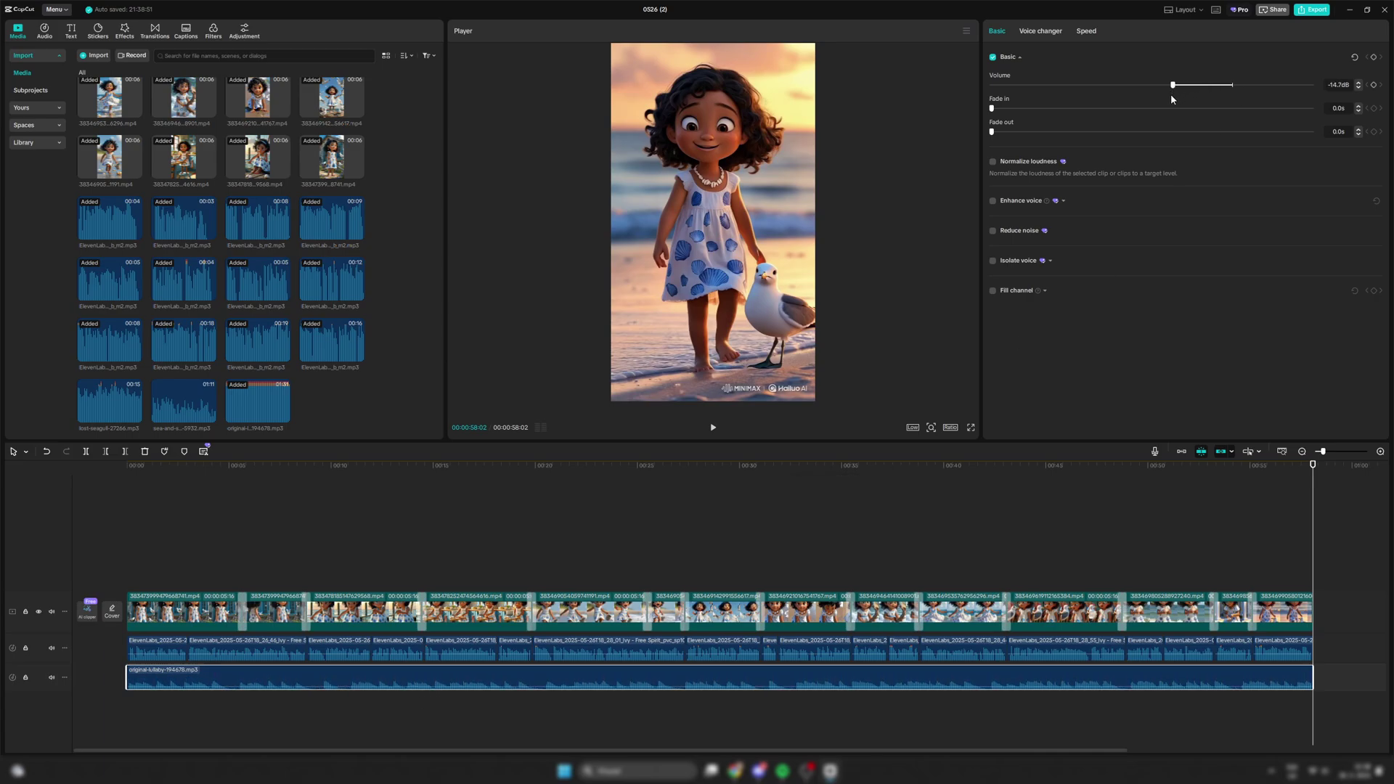
Add the lost-seagull sound at the story start, trim it shorter and turn its volume down
left_click(184, 393)
left_click(127, 476)
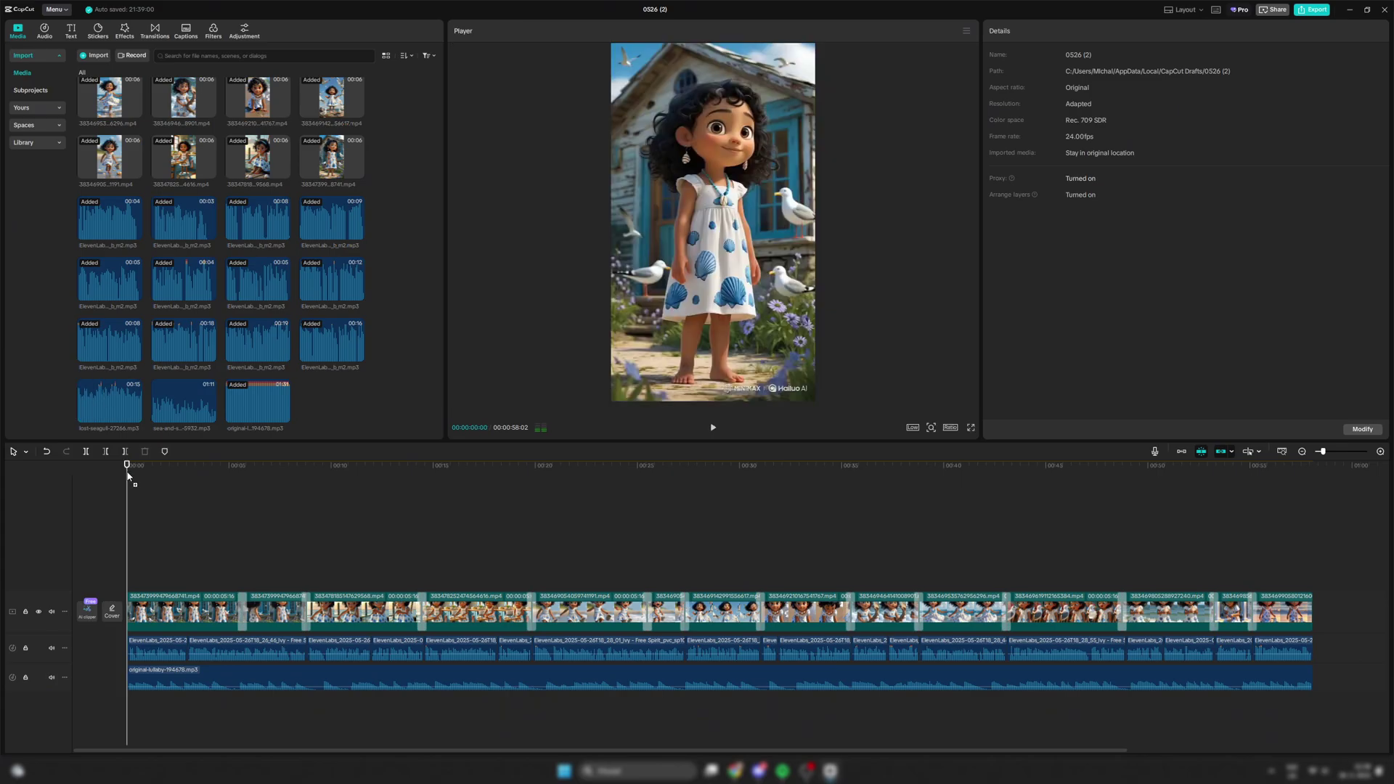
left_click(136, 414)
left_click(308, 467)
key("w")
left_click_drag(308, 466, 166, 466)
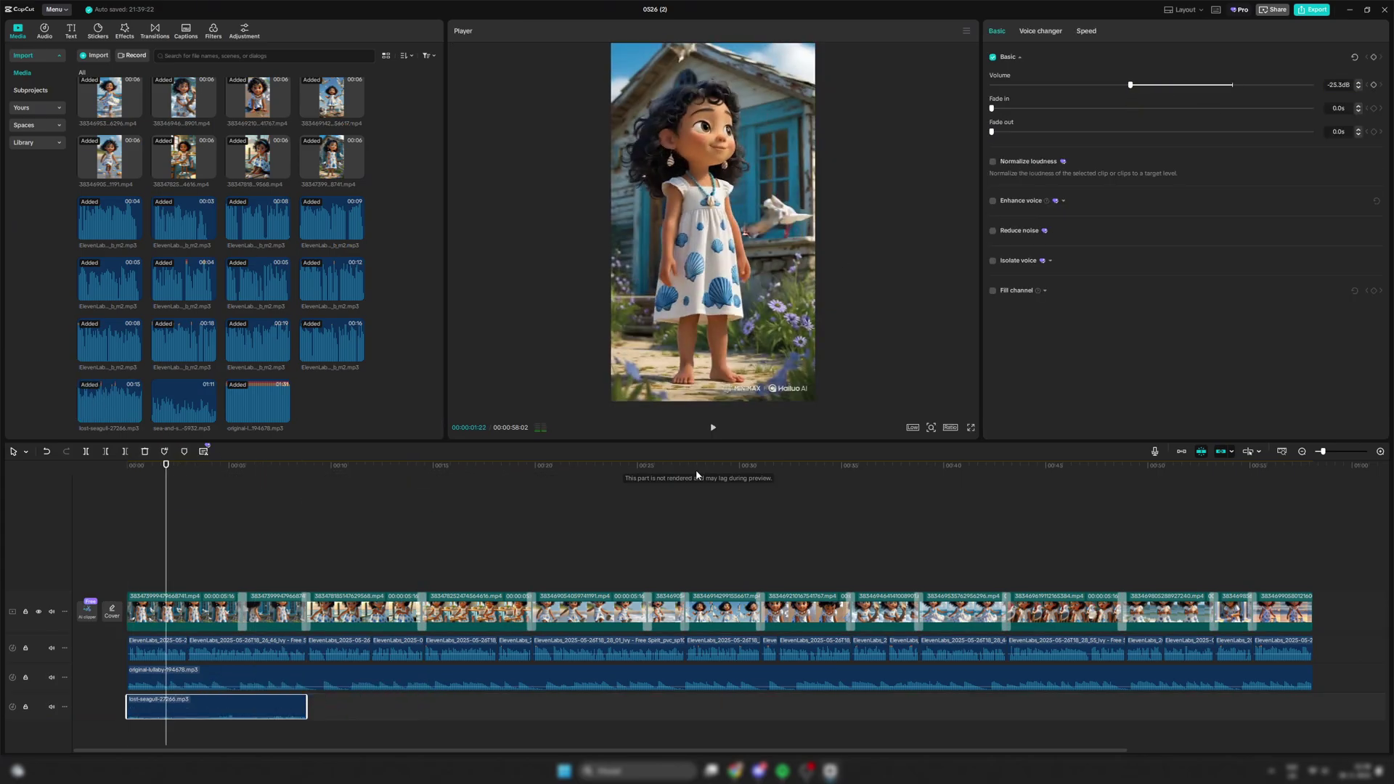
left_click_drag(1131, 85, 1159, 85)
Add the sea-and-seagull-wave sound and paste trimmed seagull and wave copies at later story points
left_click_drag(184, 403, 363, 708)
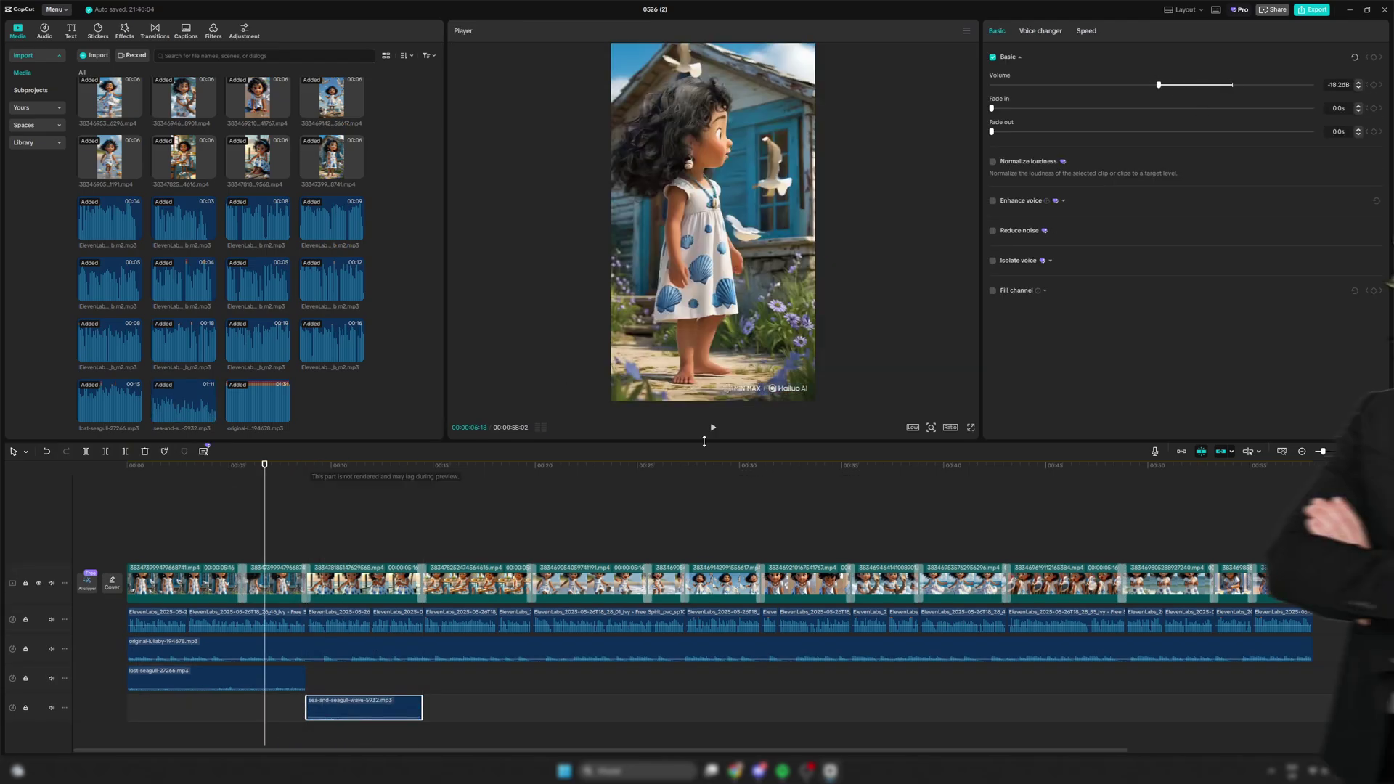
key("space")
key("ctrl+v")
key("space")
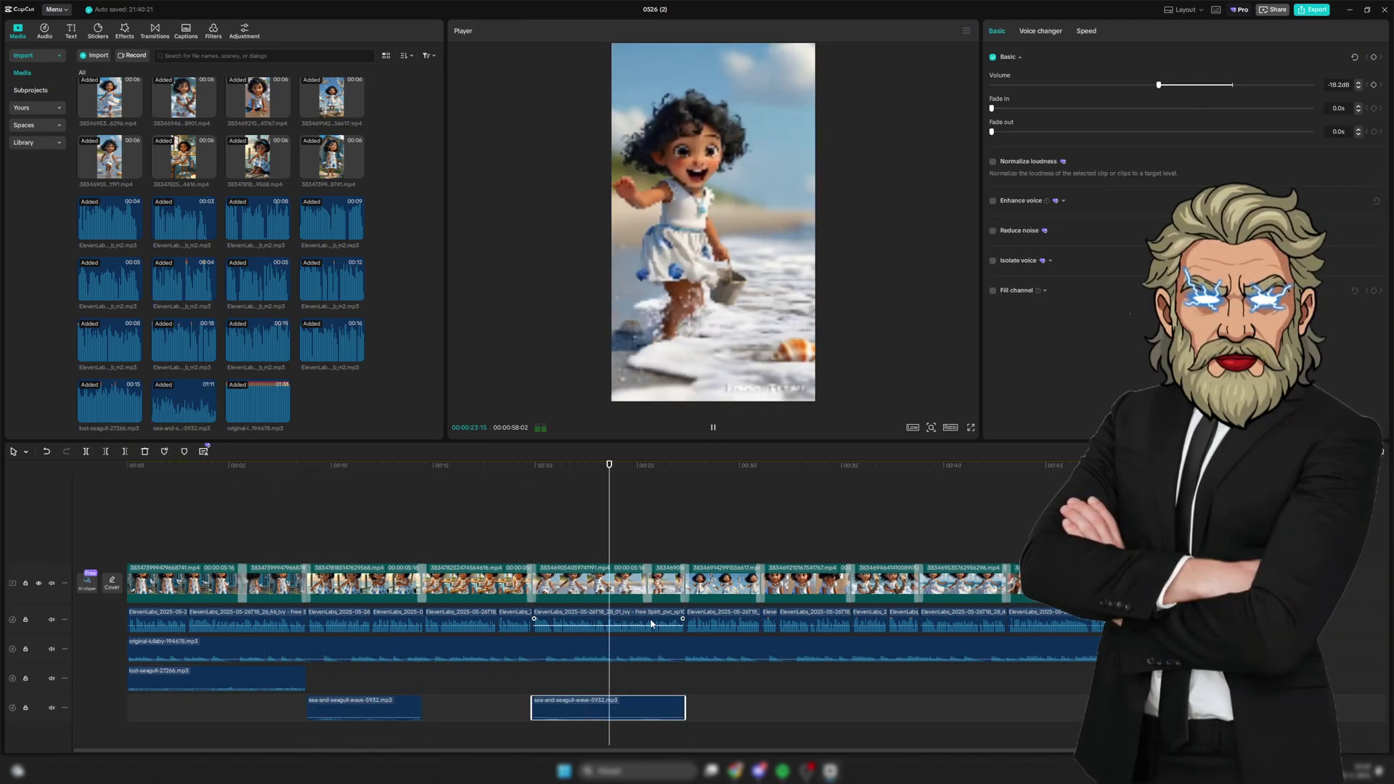
left_click_drag(109, 403, 726, 679)
left_click_drag(862, 679, 760, 679)
left_click(609, 708)
key("ctrl+v")
left_click_drag(914, 710, 1012, 709)
key("space")
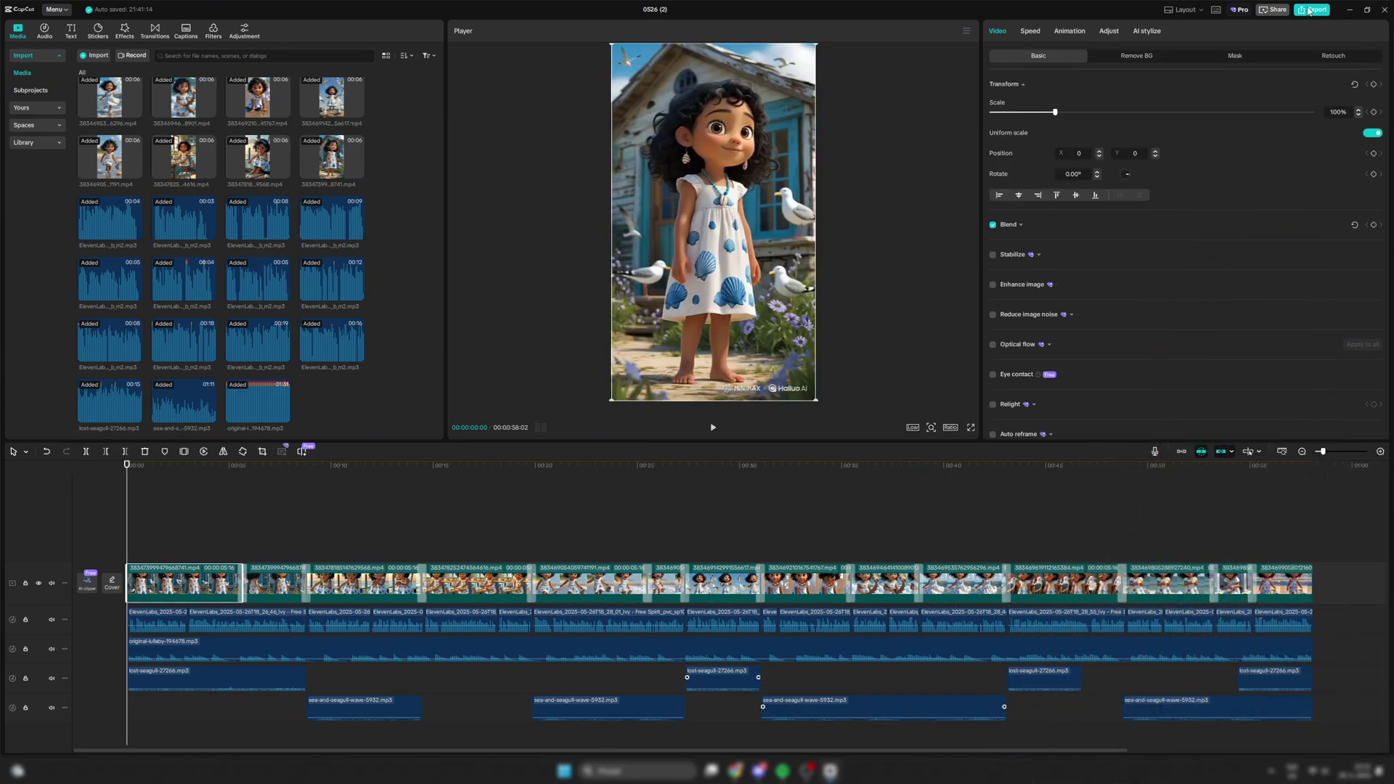
Export the video at 1080P resolution with a 60fps frame rate
left_click(1311, 11)
left_click(815, 305)
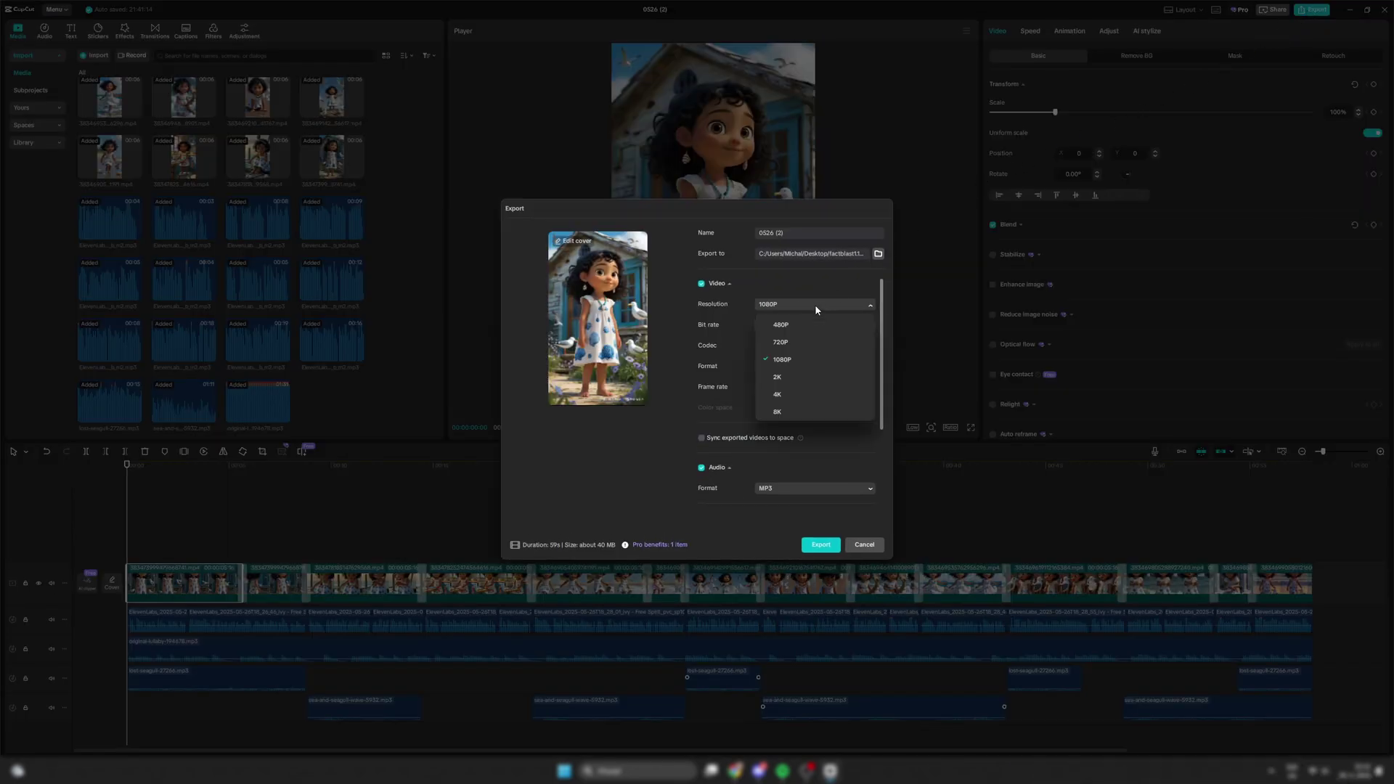
left_click(786, 367)
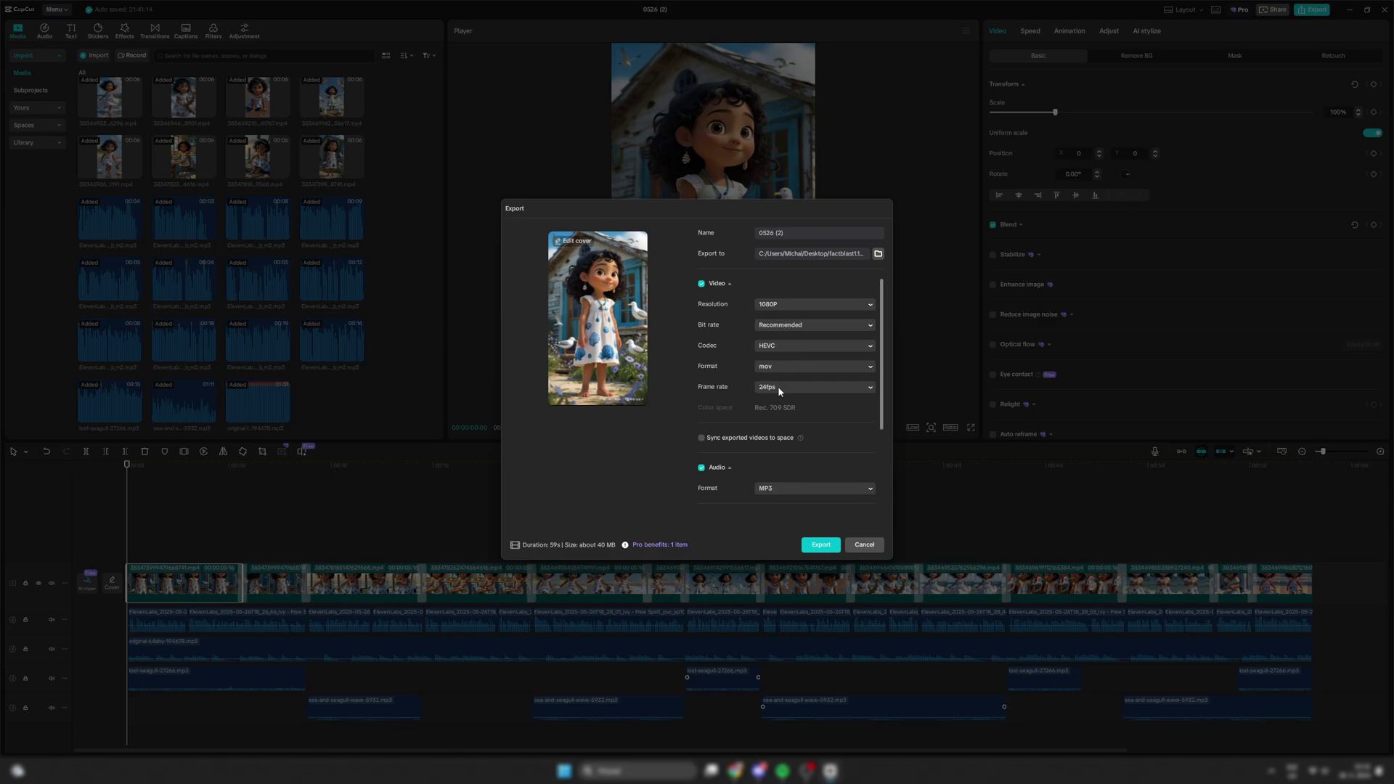
left_click(778, 386)
left_click(785, 494)
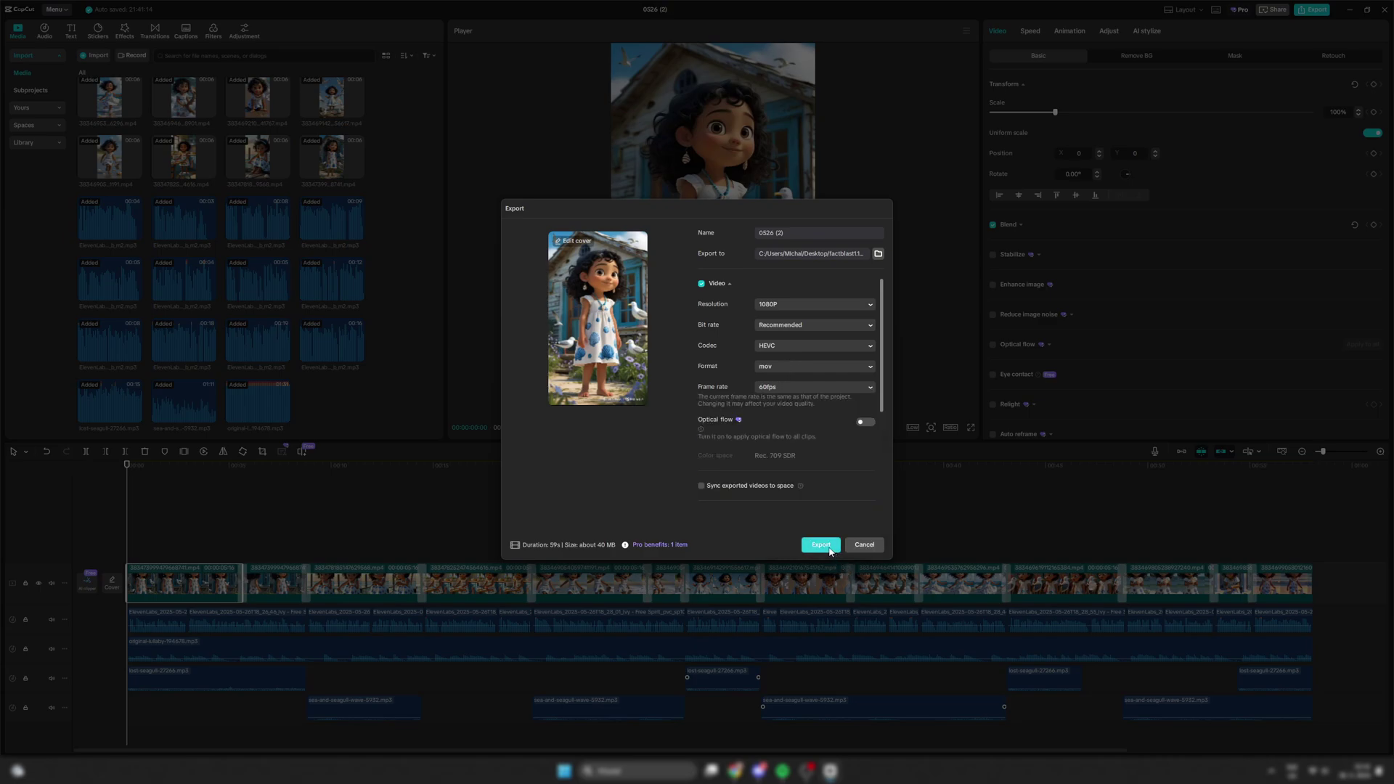
left_click(828, 548)
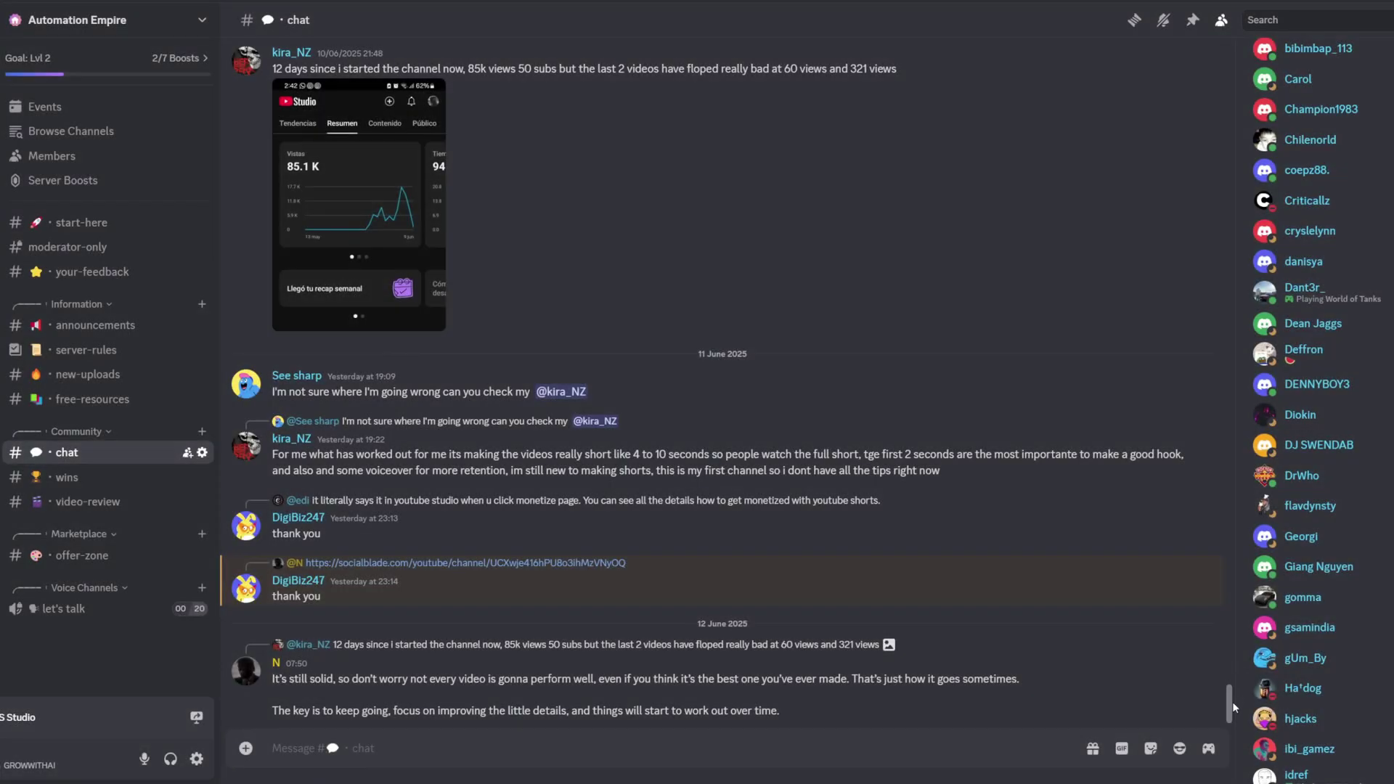
scroll(1231, 708, "up", 5)
scroll(1231, 712, "up", 15)
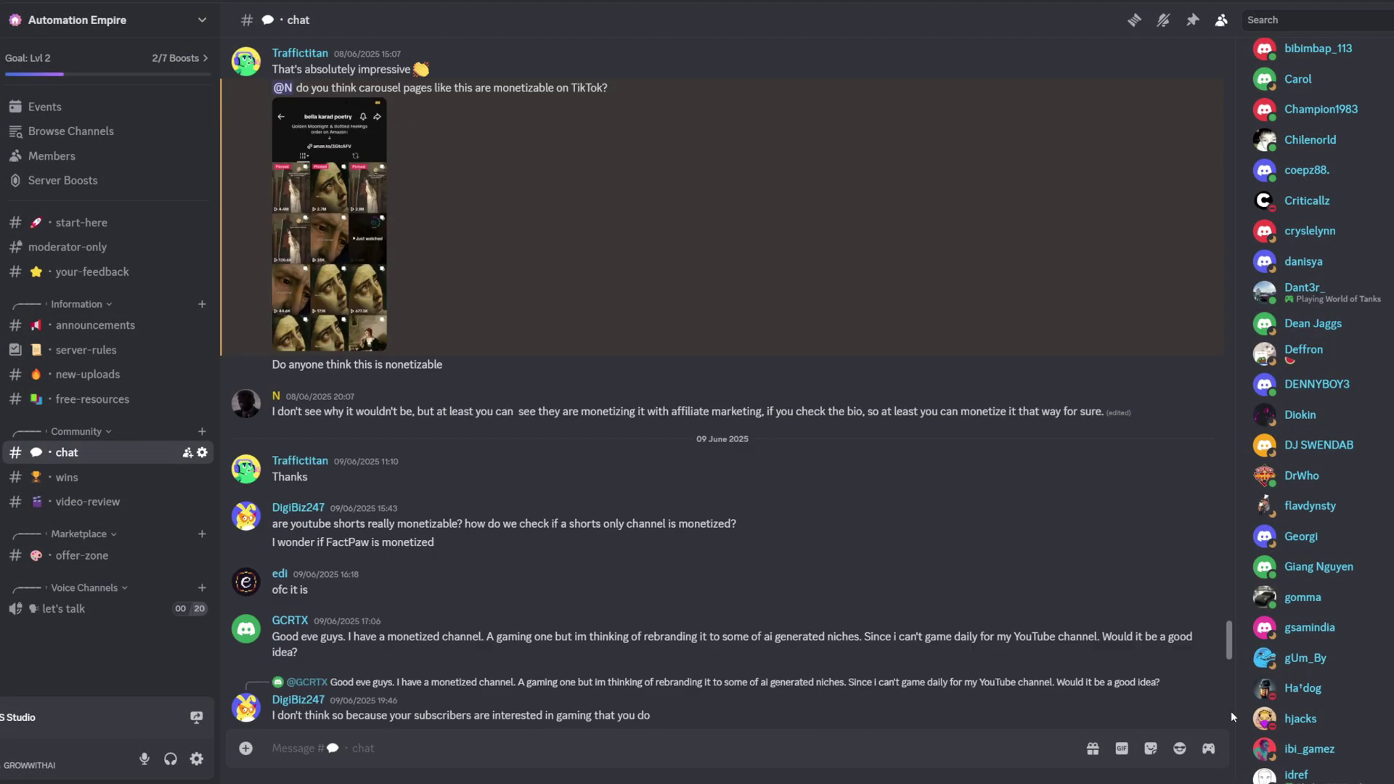
scroll(1231, 712, "up", 15)
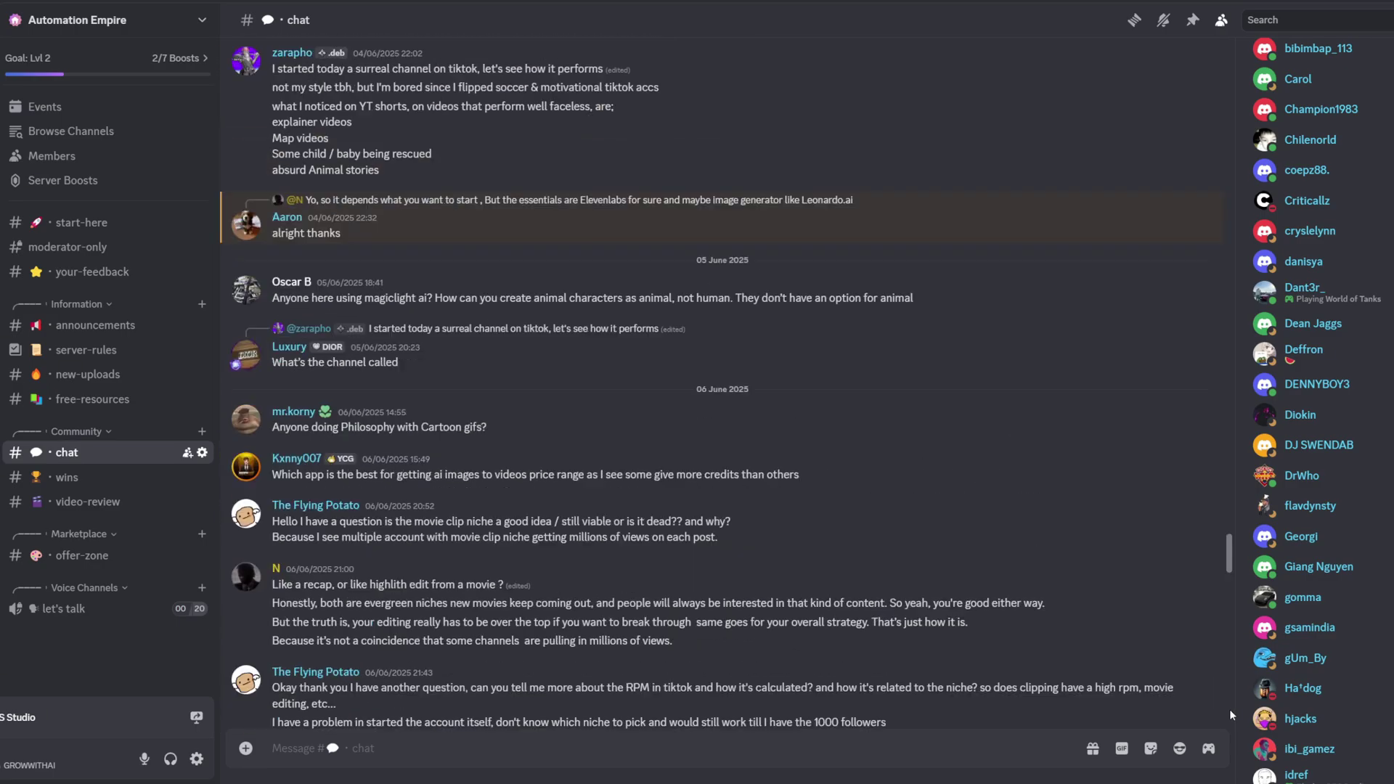
scroll(1230, 715, "up", 15)
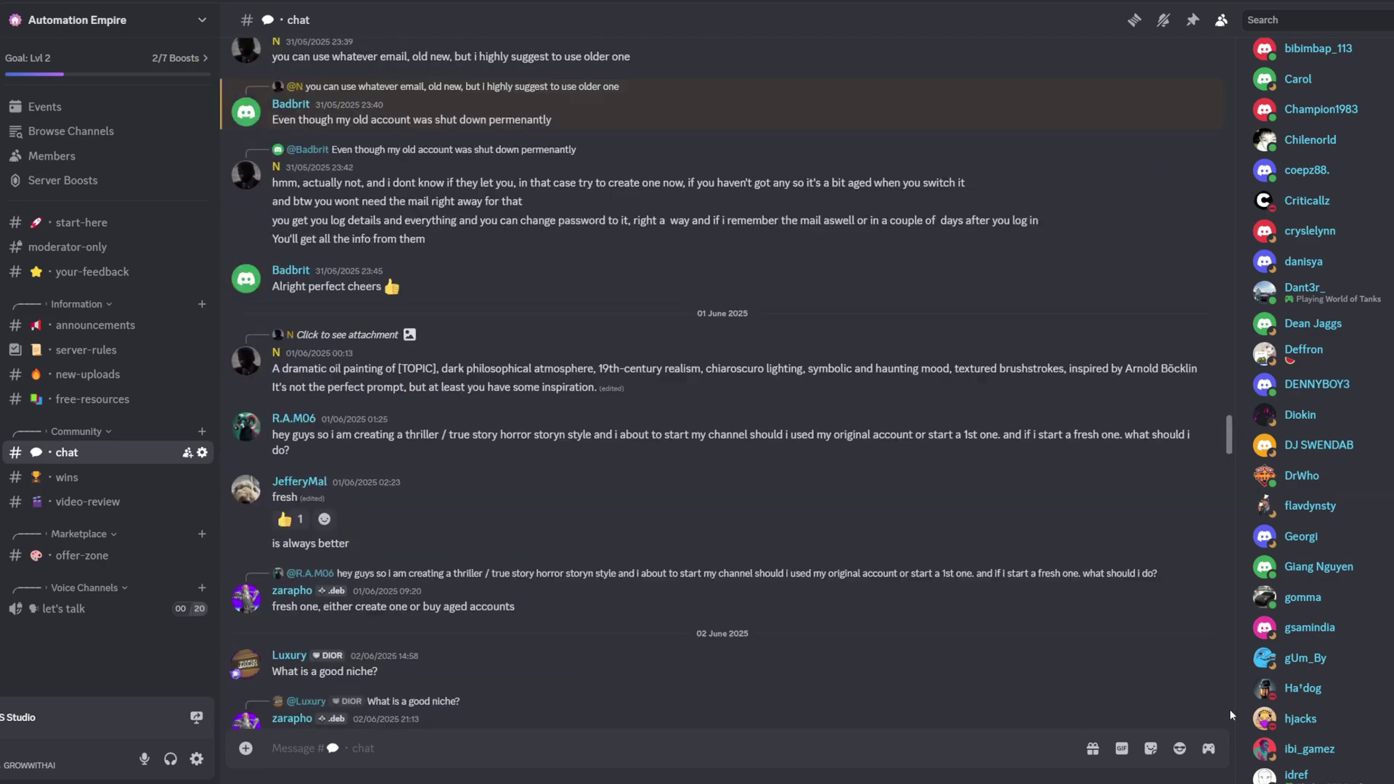
scroll(1230, 709, "up", 12)
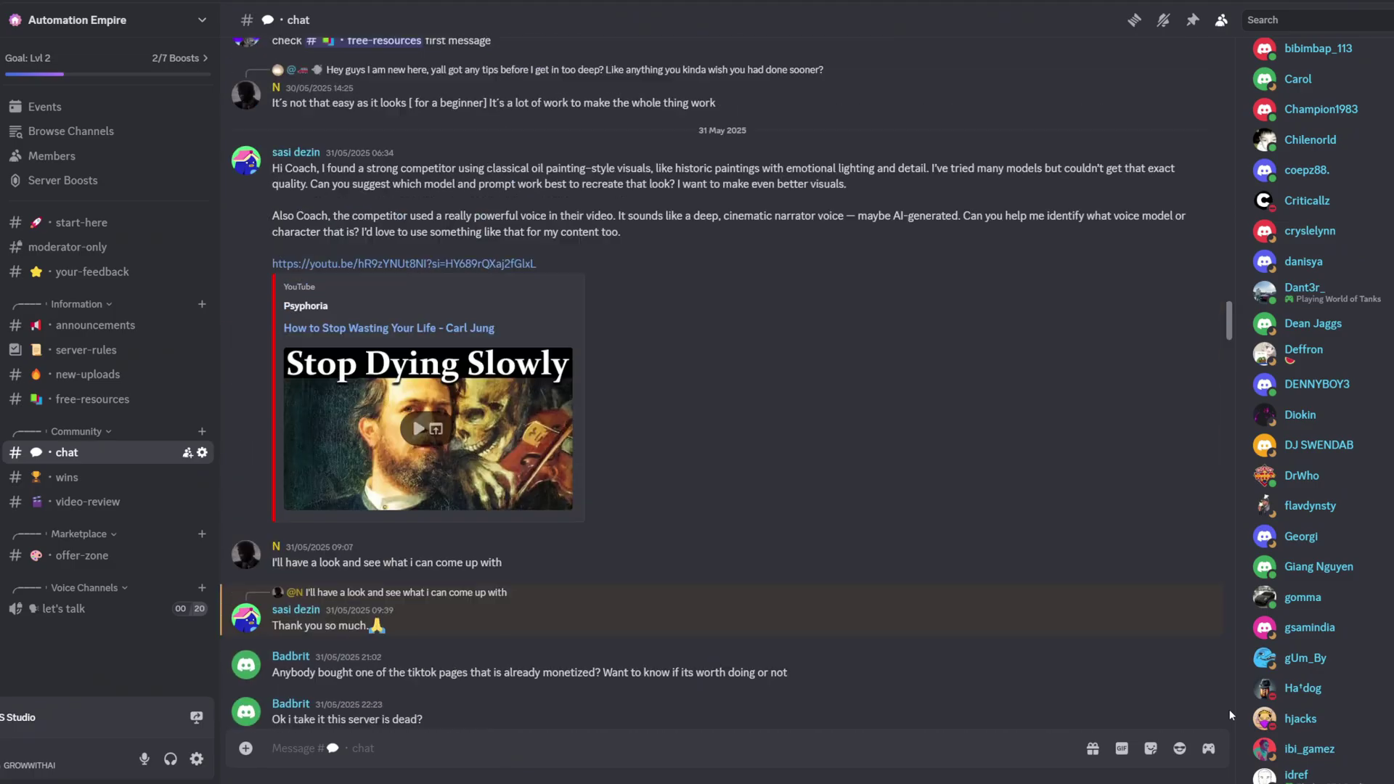